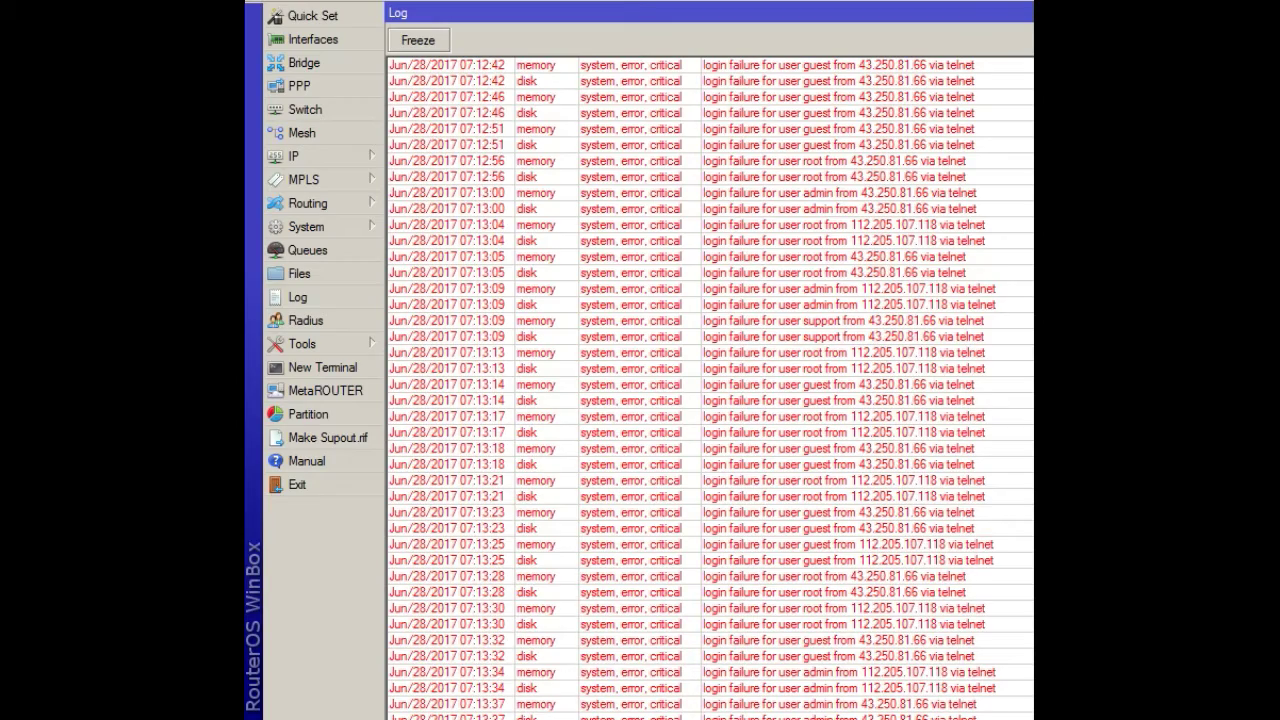
Scroll up and down through the WinBox Log entries to review the recorded attack attempts
{"action": "scroll", "coordinate": [710, 390], "scroll_direction": "up", "scroll_amount": 15}
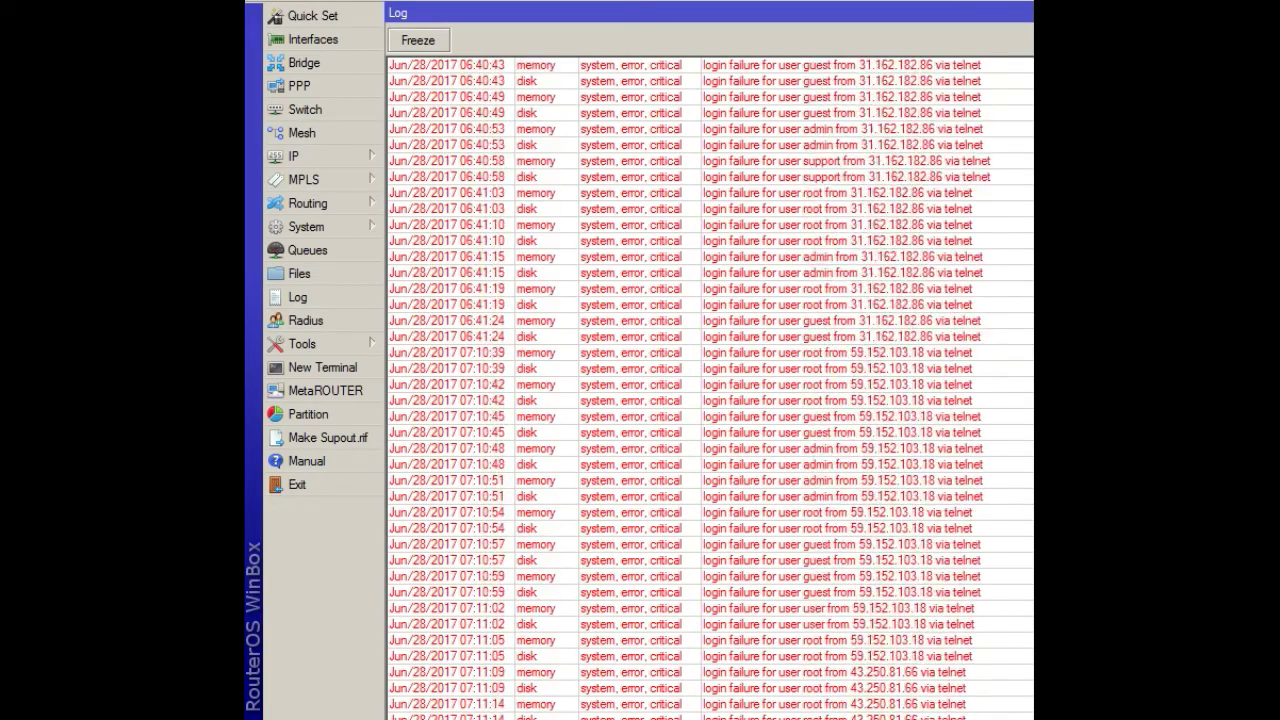
{"action": "scroll", "coordinate": [710, 390], "scroll_direction": "up", "scroll_amount": 9}
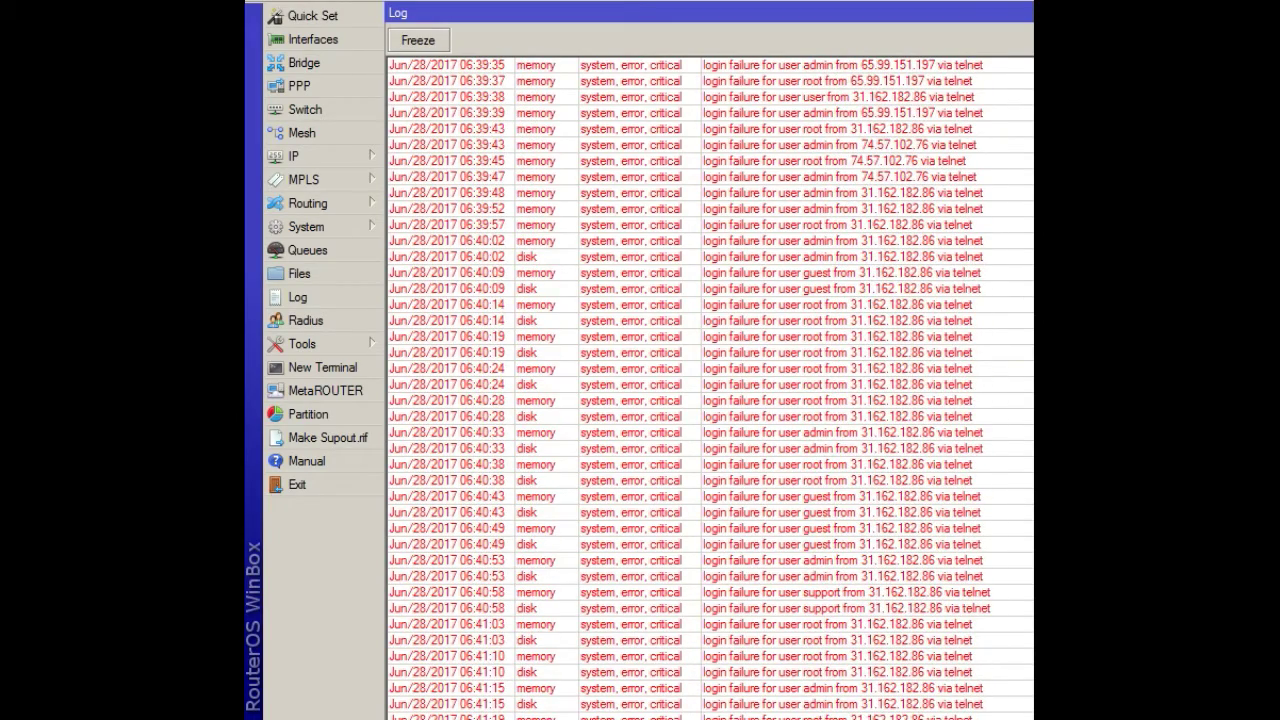
{"action": "scroll", "coordinate": [640, 126], "scroll_direction": "down", "scroll_amount": 20}
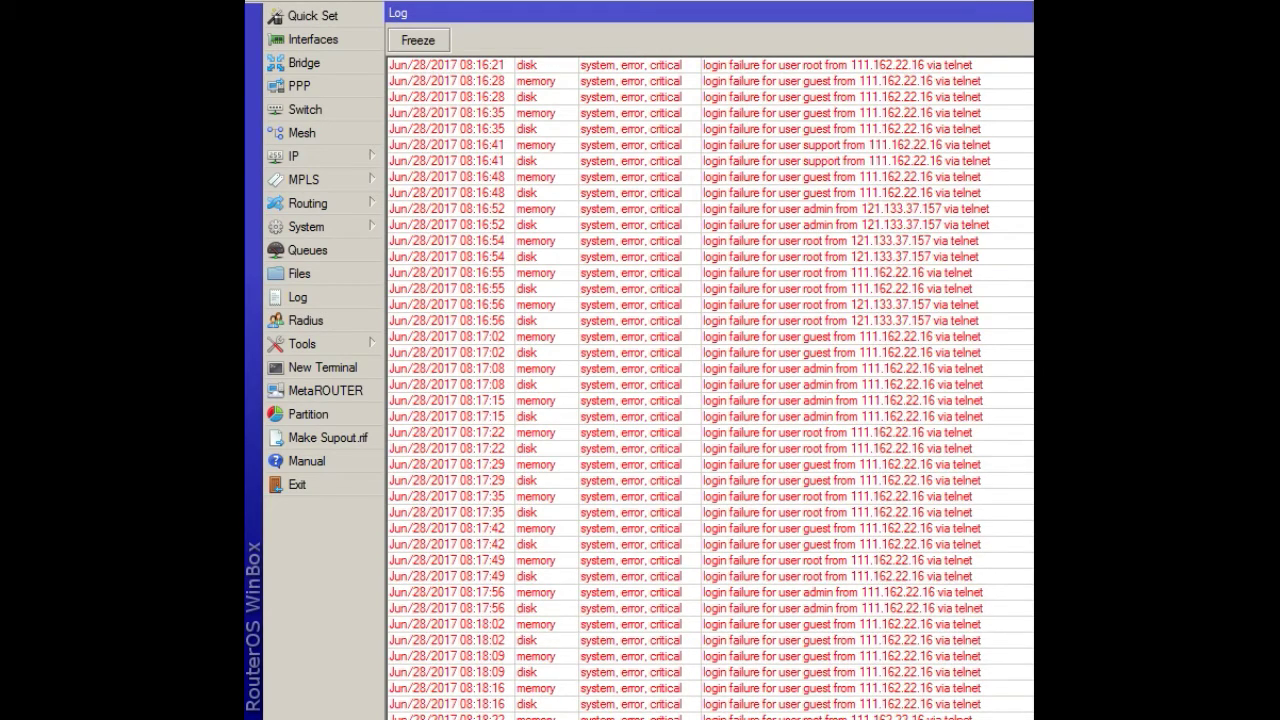
{"action": "scroll", "coordinate": [710, 380], "scroll_direction": "up", "scroll_amount": 15}
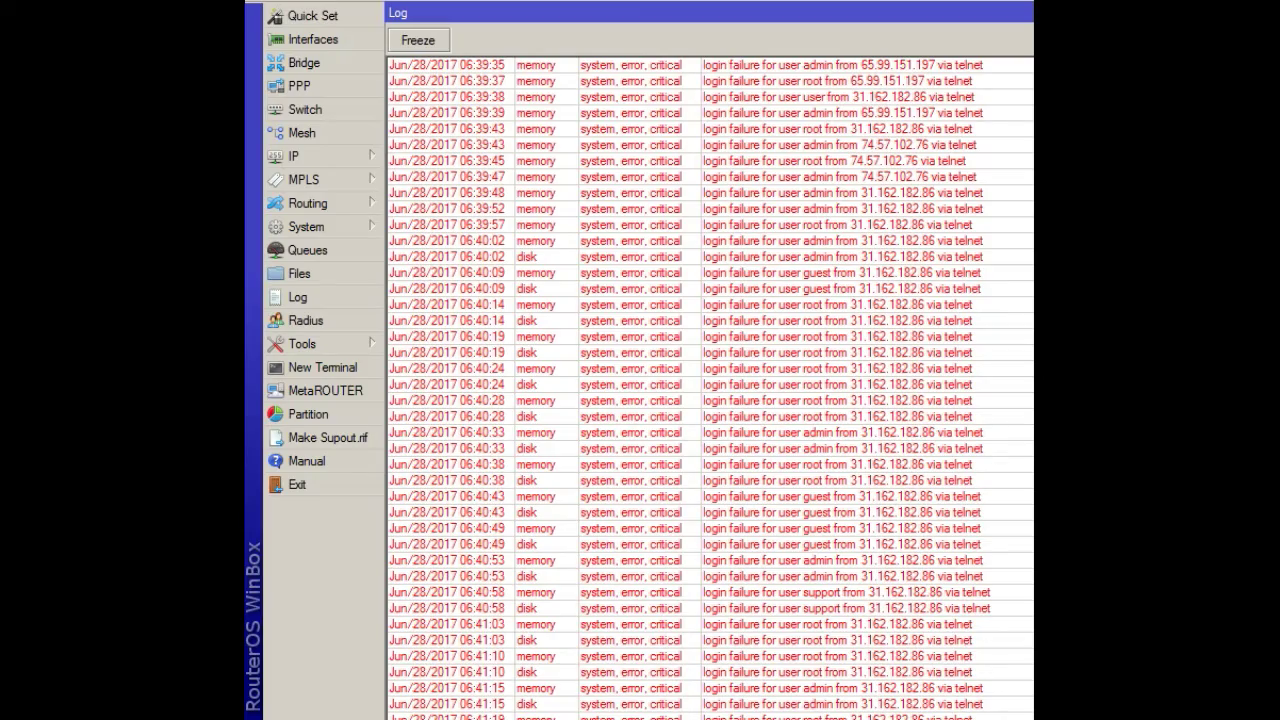
{"action": "scroll", "coordinate": [710, 385], "scroll_direction": "down", "scroll_amount": 20}
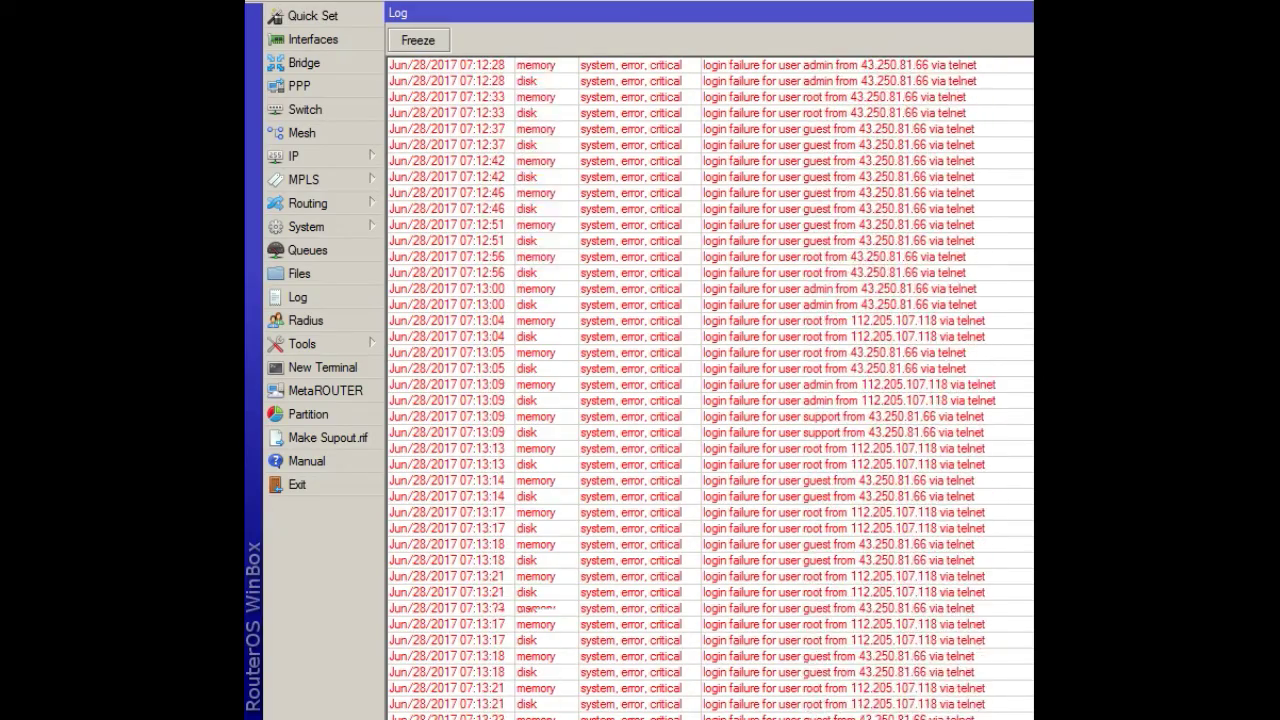
{"action": "scroll", "coordinate": [710, 385], "scroll_direction": "down", "scroll_amount": 20}
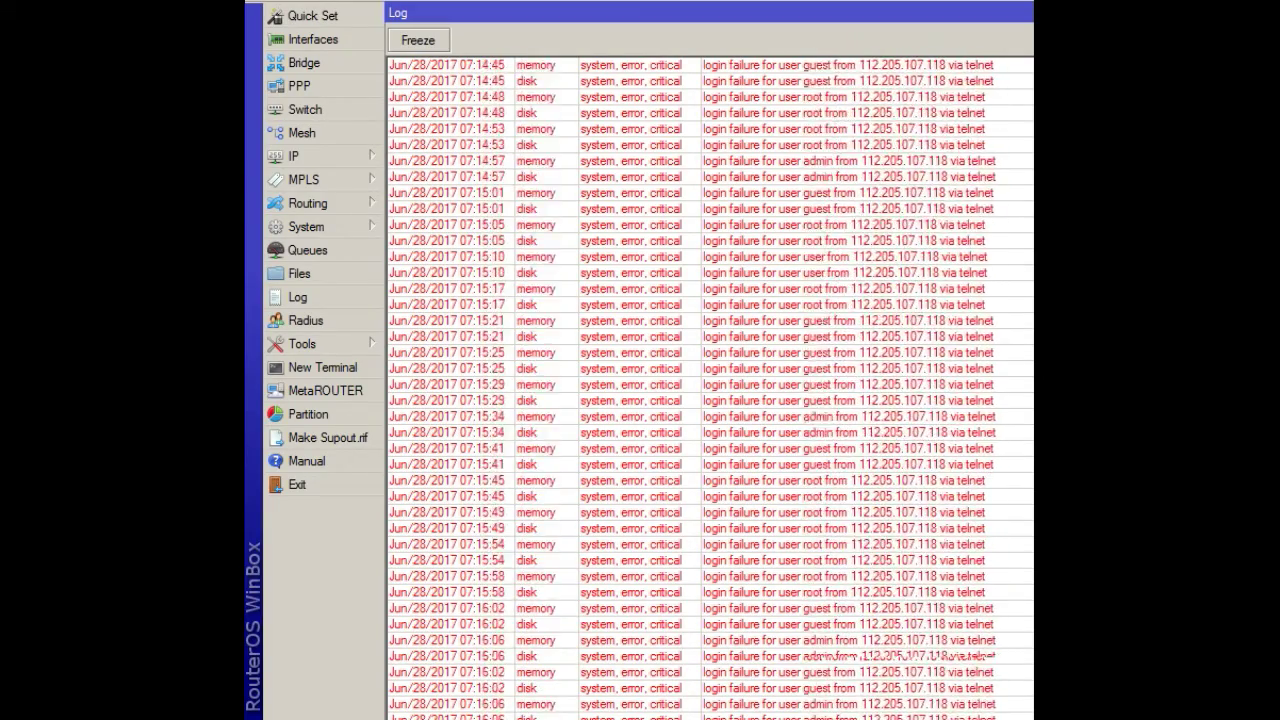
{"action": "scroll", "coordinate": [710, 385], "scroll_direction": "down", "scroll_amount": 20}
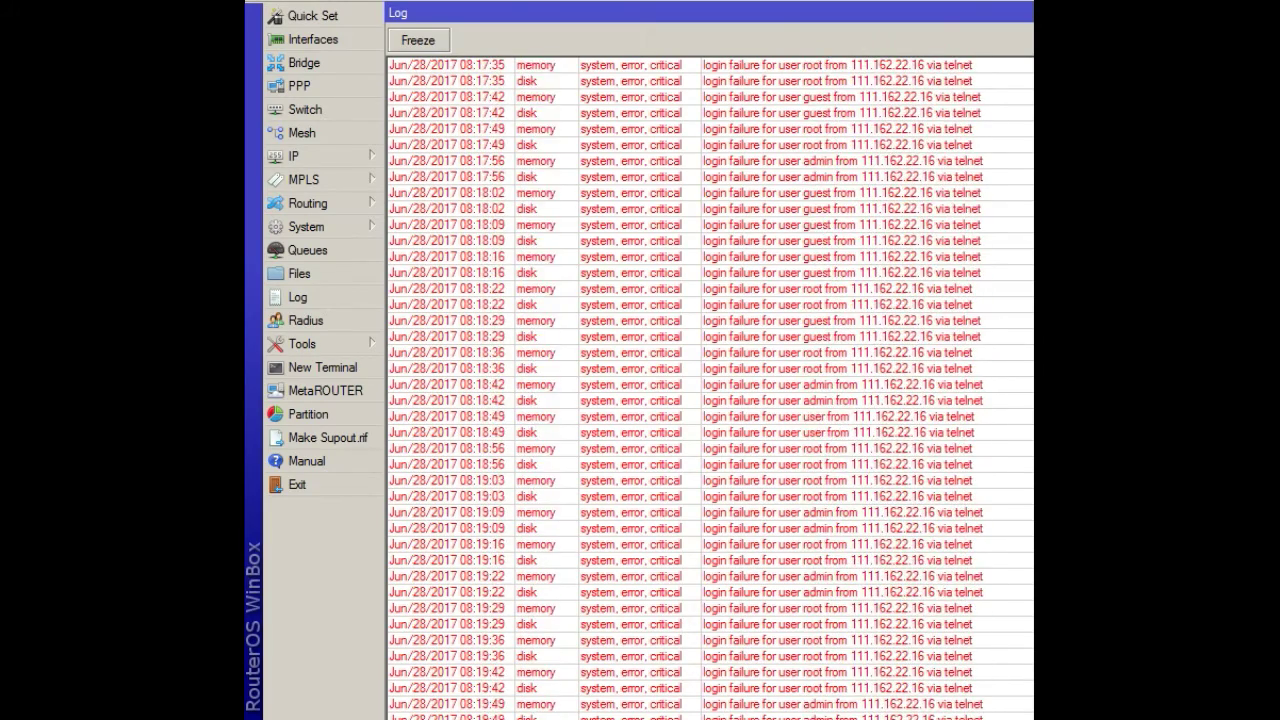
{"action": "scroll", "coordinate": [710, 385], "scroll_direction": "down", "scroll_amount": 15}
{"action": "left_click", "coordinate": [917, 316]}
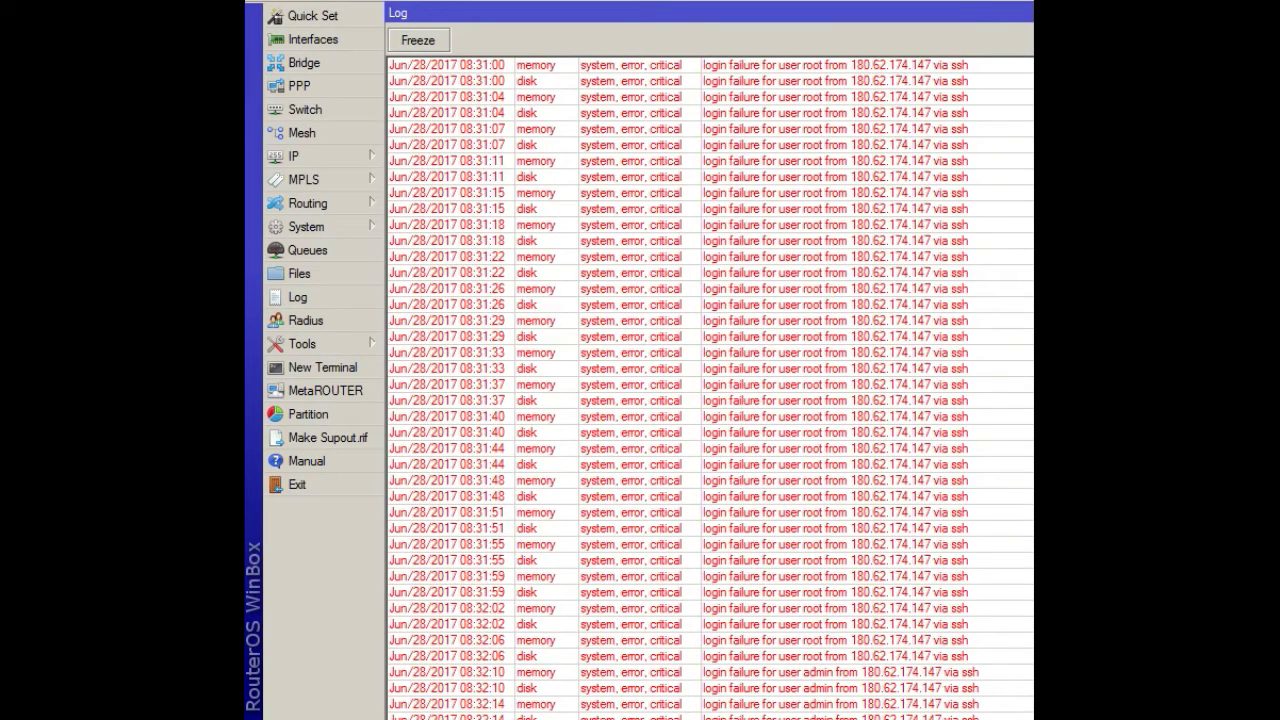
{"action": "scroll", "coordinate": [710, 380], "scroll_direction": "up", "scroll_amount": 11}
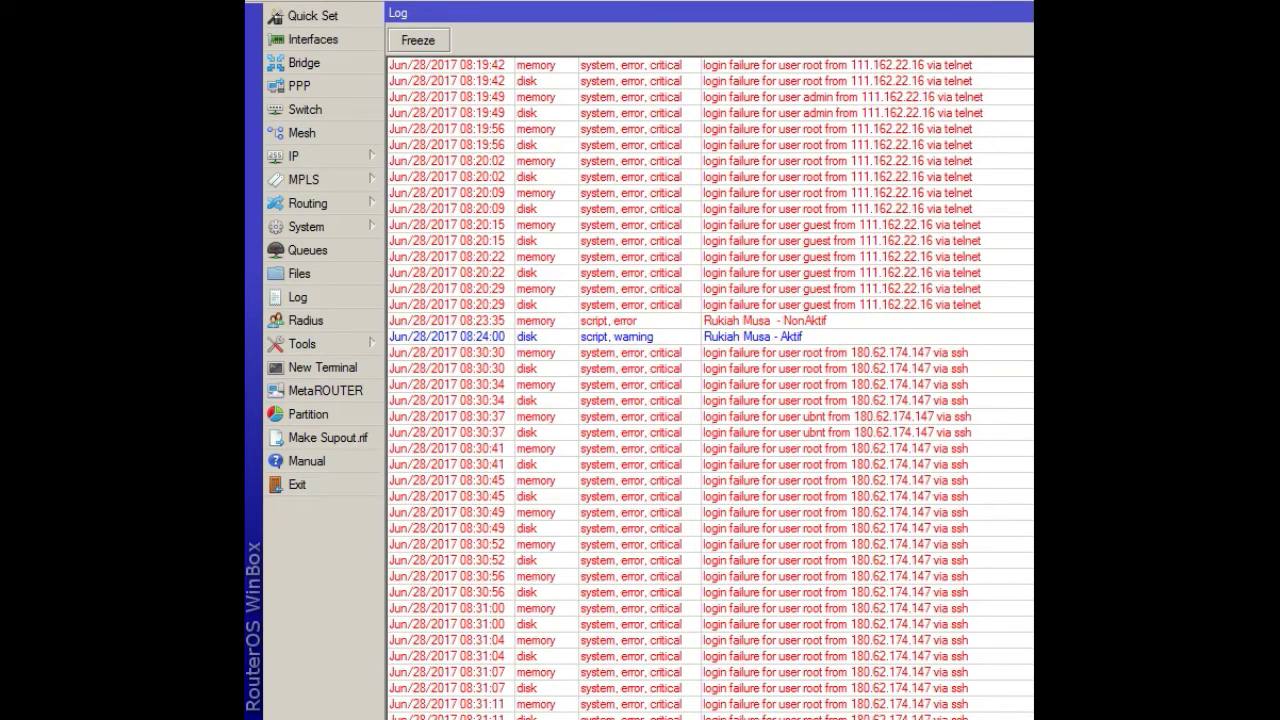
{"action": "scroll", "coordinate": [710, 380], "scroll_direction": "down", "scroll_amount": 20}
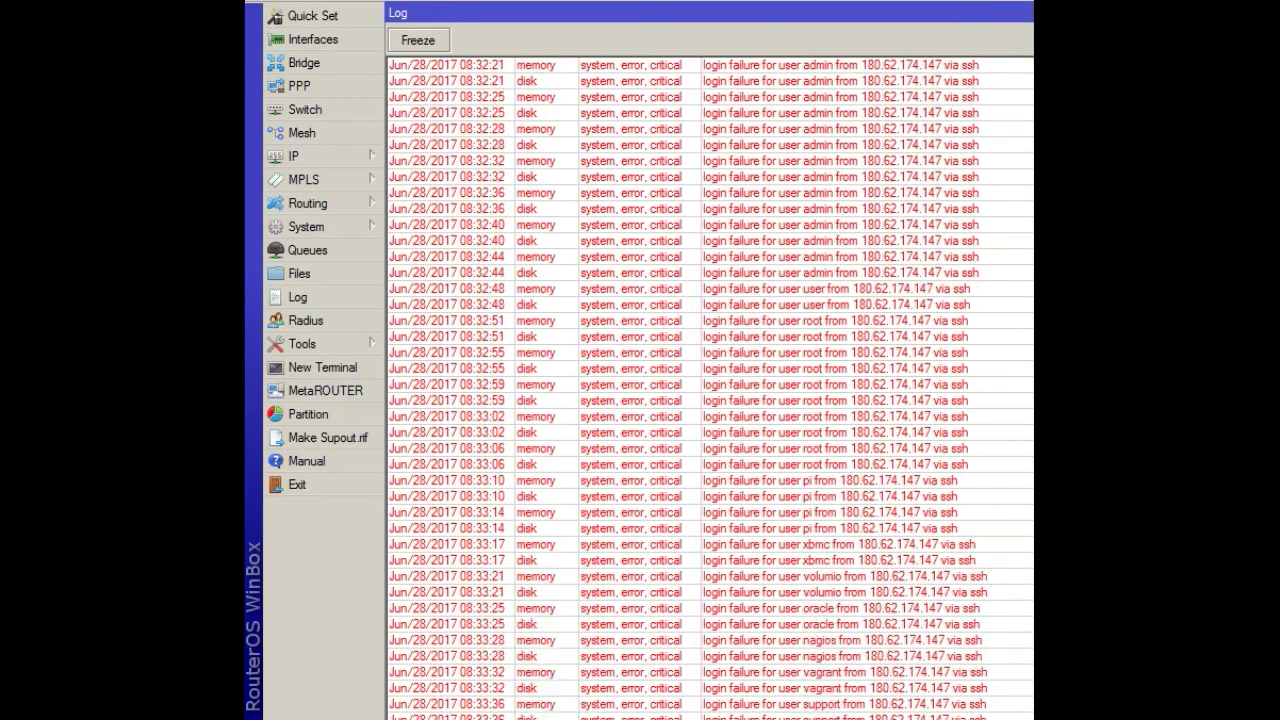
{"action": "scroll", "coordinate": [710, 380], "scroll_direction": "down", "scroll_amount": 20}
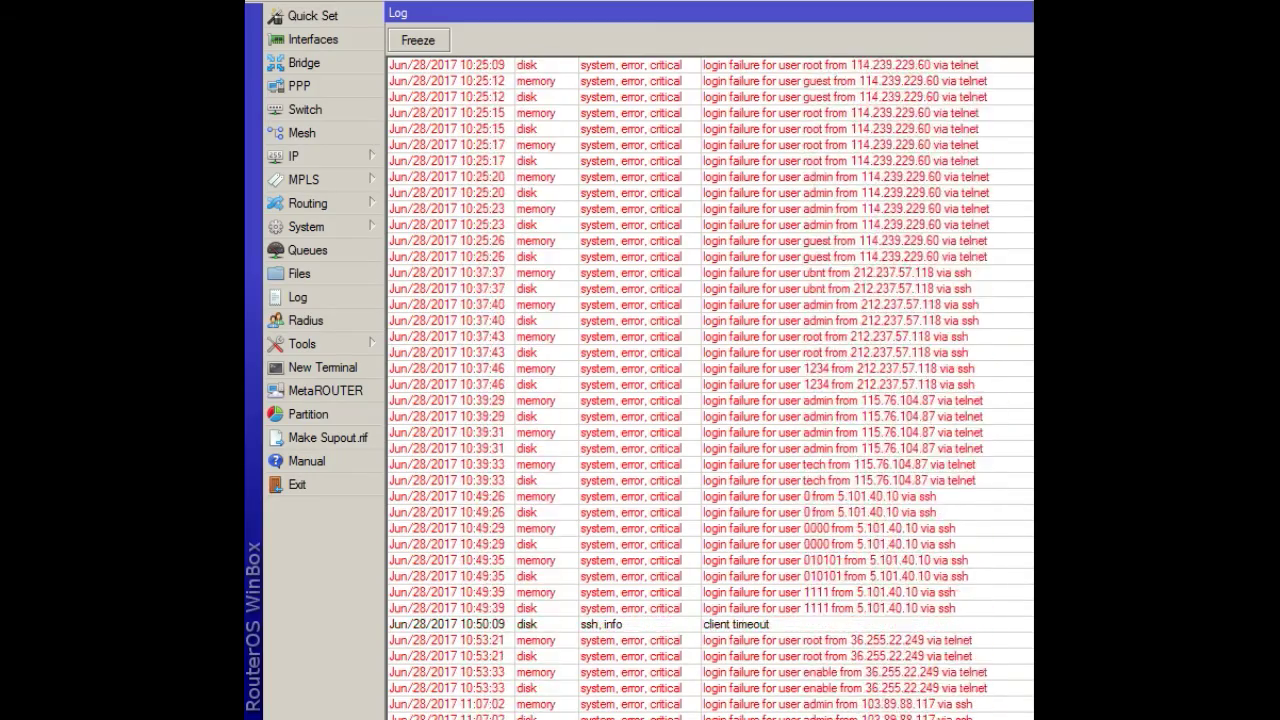
{"action": "scroll", "coordinate": [710, 380], "scroll_direction": "down", "scroll_amount": 20}
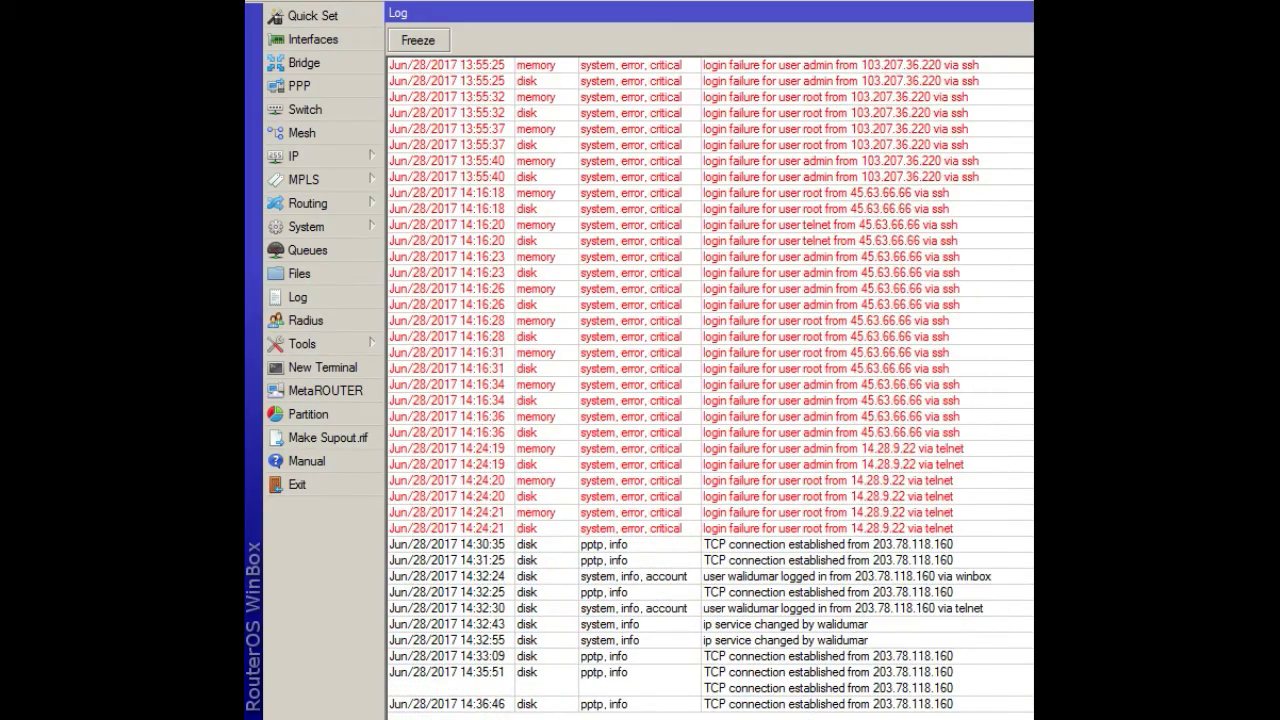
{"action": "scroll", "coordinate": [853, 384], "scroll_direction": "up", "scroll_amount": 10}
{"action": "scroll", "coordinate": [853, 384], "scroll_direction": "down", "scroll_amount": 2}
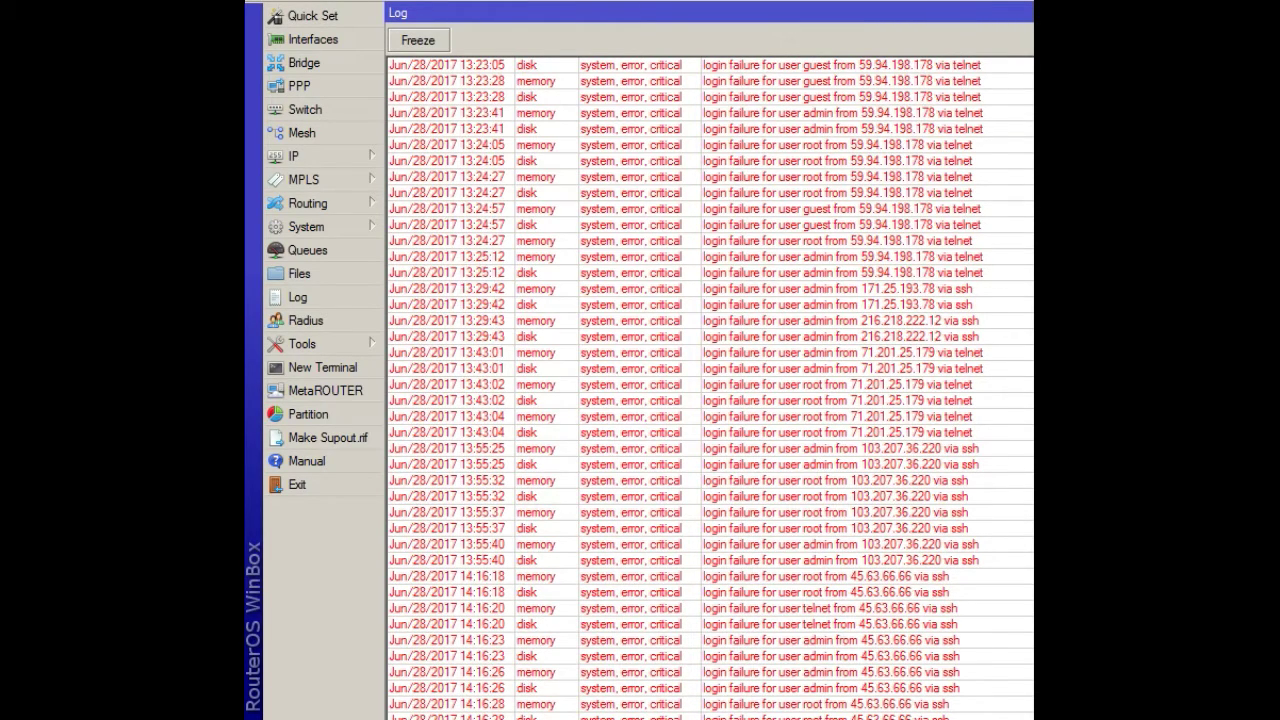
{"action": "scroll", "coordinate": [710, 385], "scroll_direction": "down", "scroll_amount": 8}
{"action": "scroll", "coordinate": [710, 385], "scroll_direction": "up", "scroll_amount": 20}
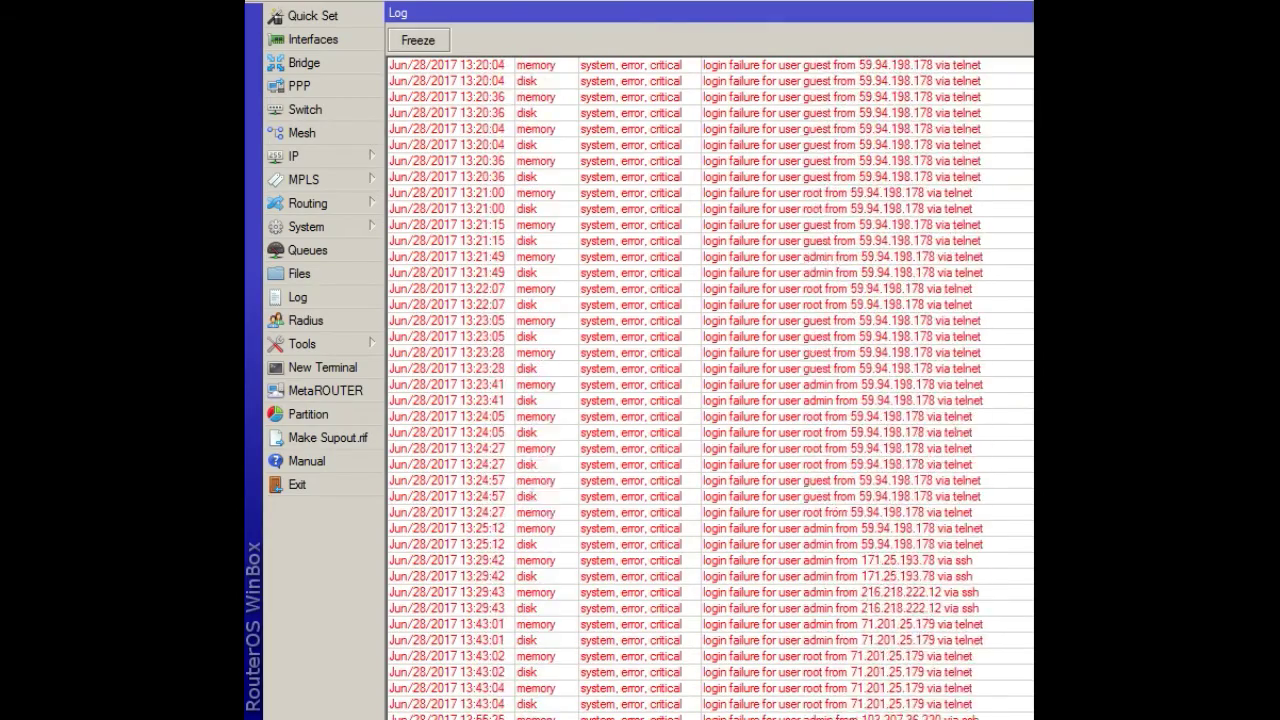
{"action": "scroll", "coordinate": [710, 385], "scroll_direction": "up", "scroll_amount": 12}
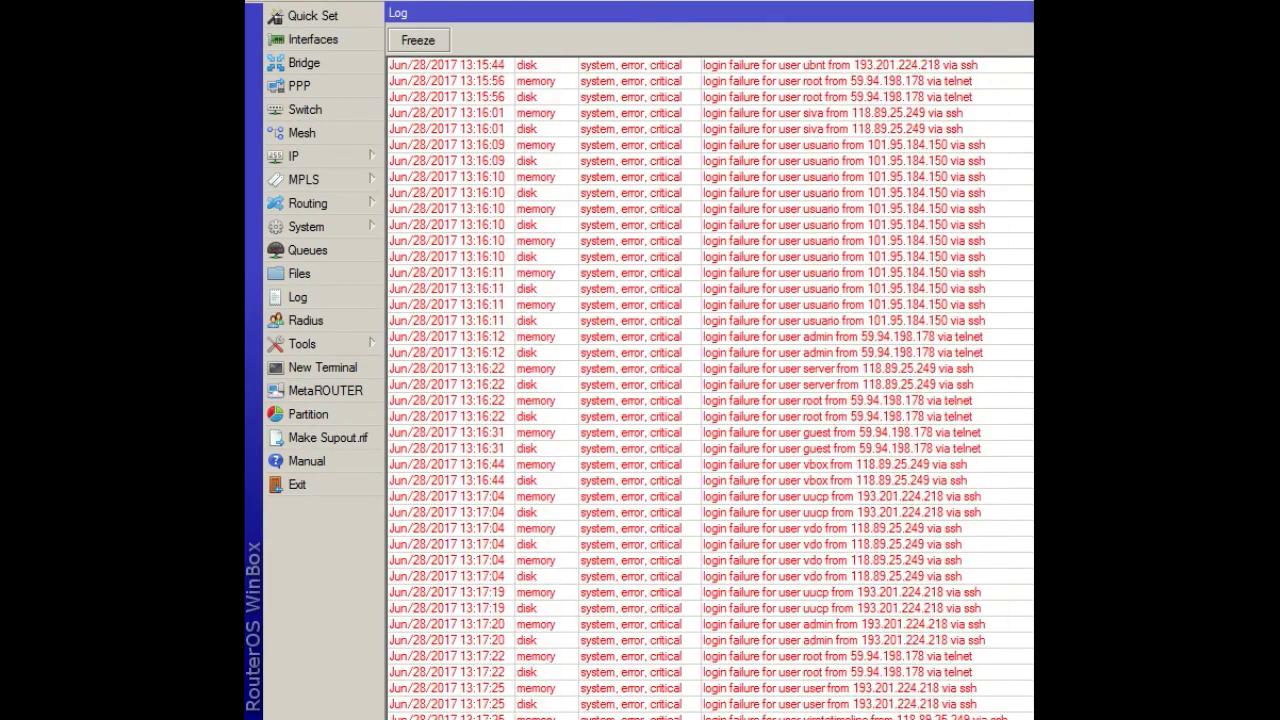
{"action": "scroll", "coordinate": [710, 385], "scroll_direction": "up", "scroll_amount": 18}
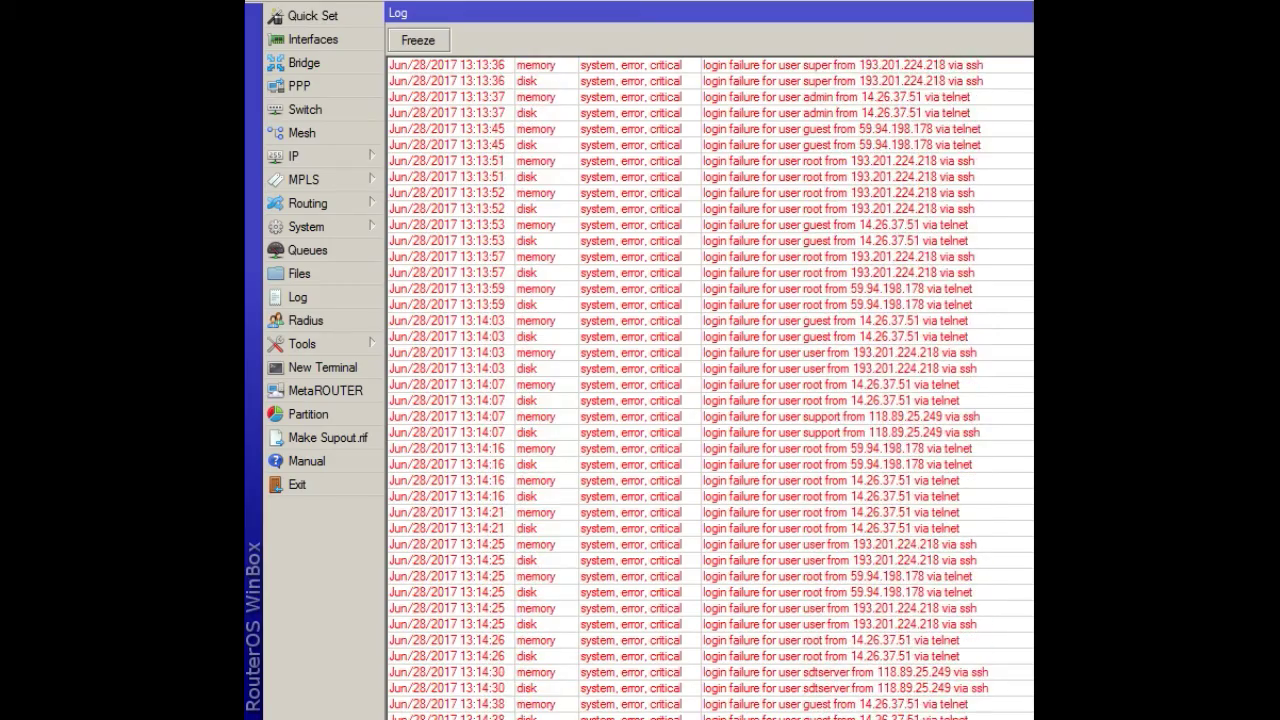
{"action": "scroll", "coordinate": [710, 385], "scroll_direction": "up", "scroll_amount": 5}
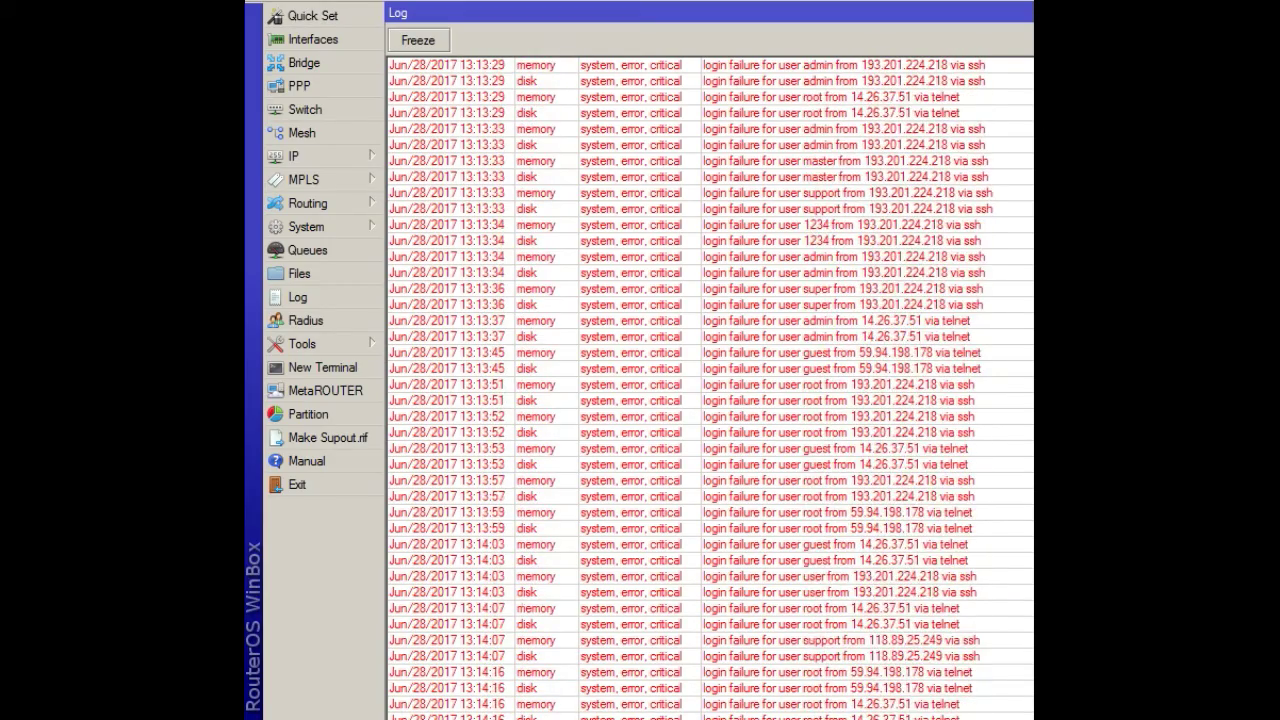
{"action": "scroll", "coordinate": [710, 385], "scroll_direction": "up", "scroll_amount": 15}
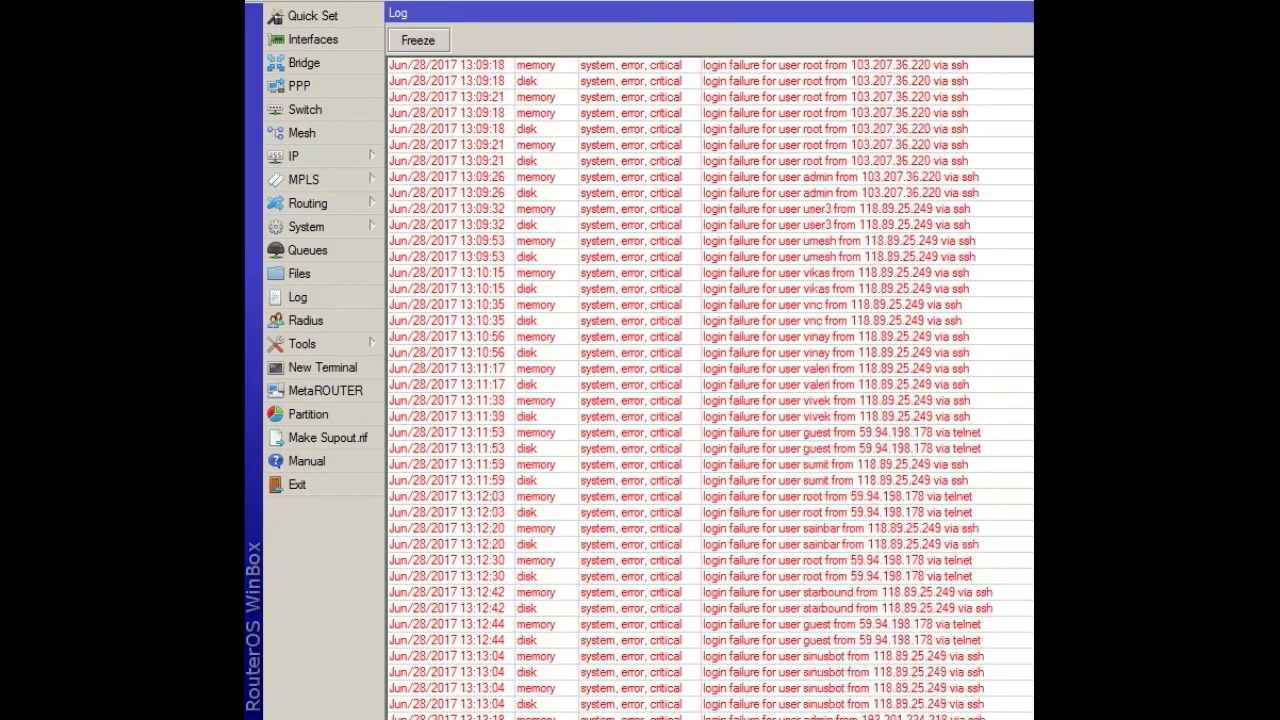
{"action": "scroll", "coordinate": [710, 385], "scroll_direction": "up", "scroll_amount": 18}
{"action": "scroll", "coordinate": [710, 385], "scroll_direction": "up", "scroll_amount": 20}
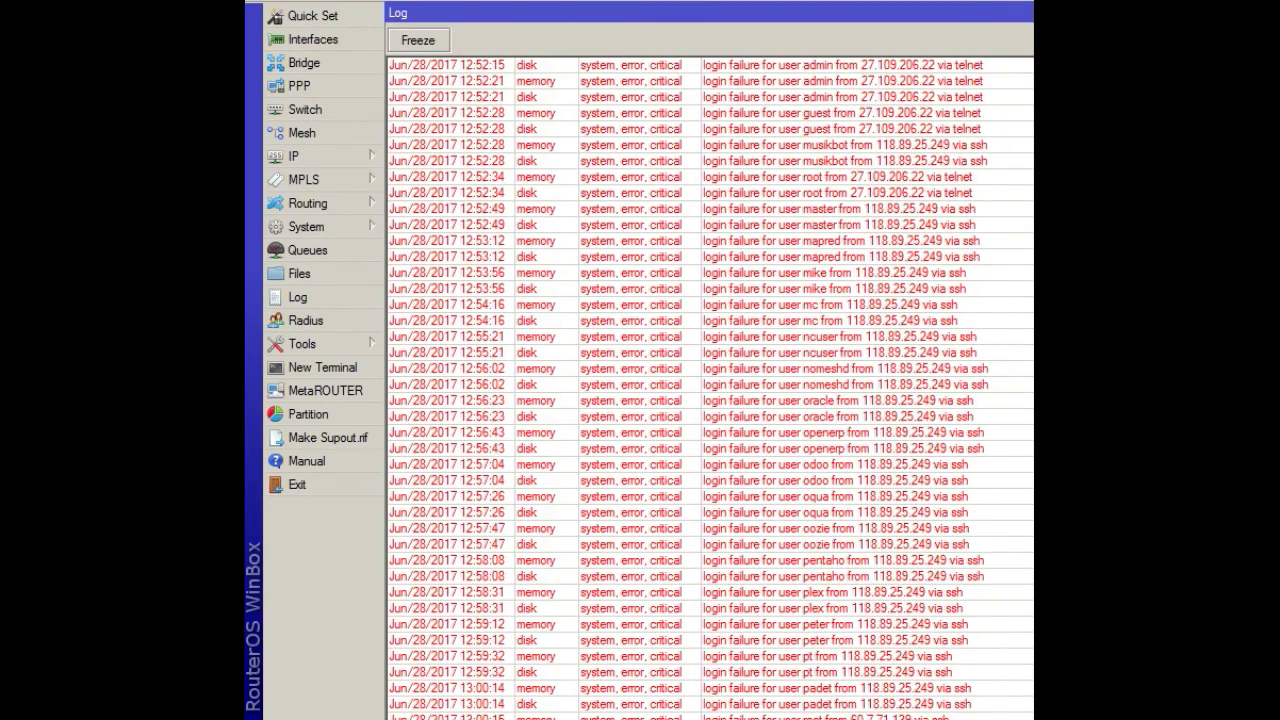
{"action": "scroll", "coordinate": [710, 385], "scroll_direction": "down", "scroll_amount": 20}
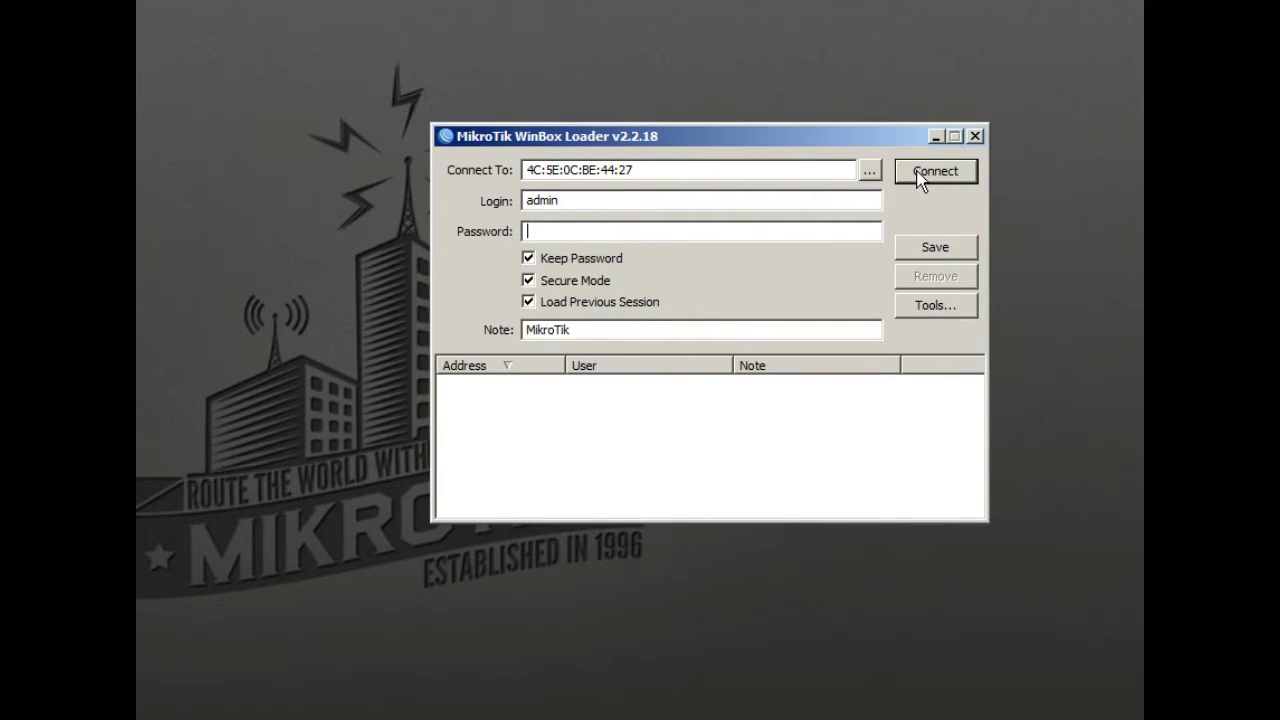
Connect to the router as admin, dismiss the entry-point error, and expand the IP menu
{"action": "left_click", "coordinate": [919, 176]}
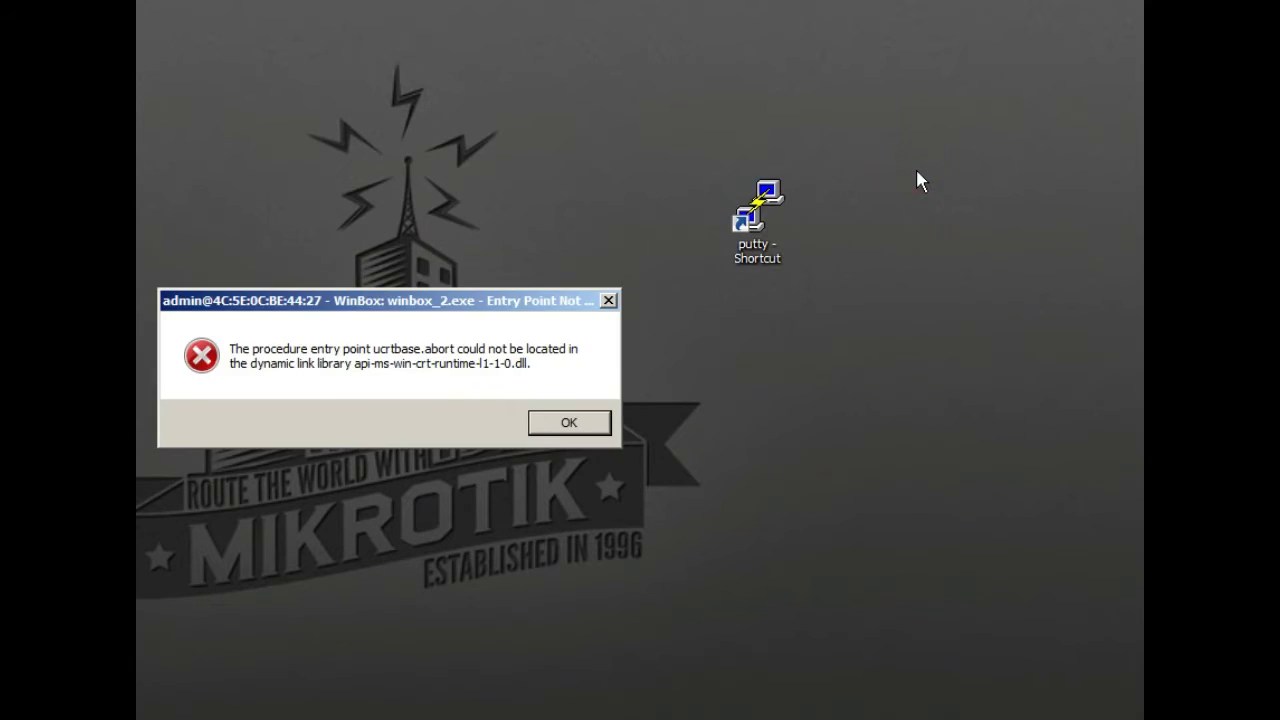
{"action": "left_click", "coordinate": [595, 428]}
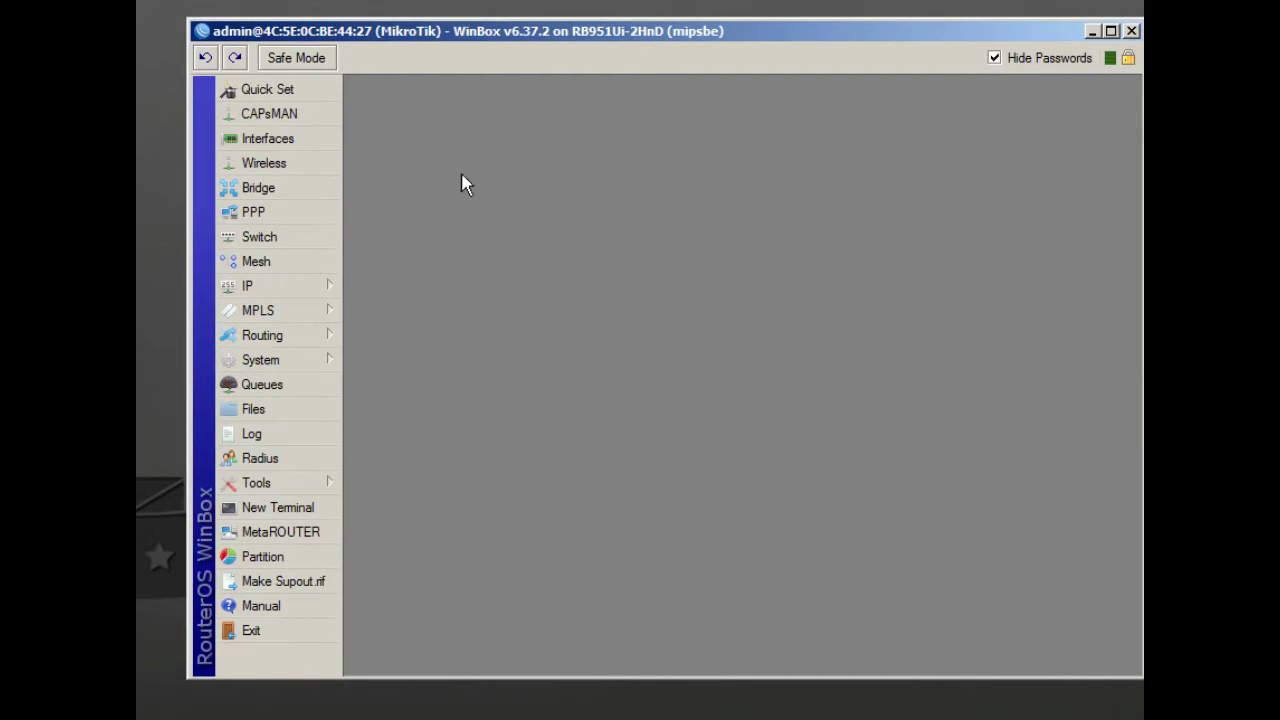
{"action": "left_click", "coordinate": [462, 31]}
{"action": "left_click_drag", "start_coordinate": [447, 18], "coordinate": [449, 20]}
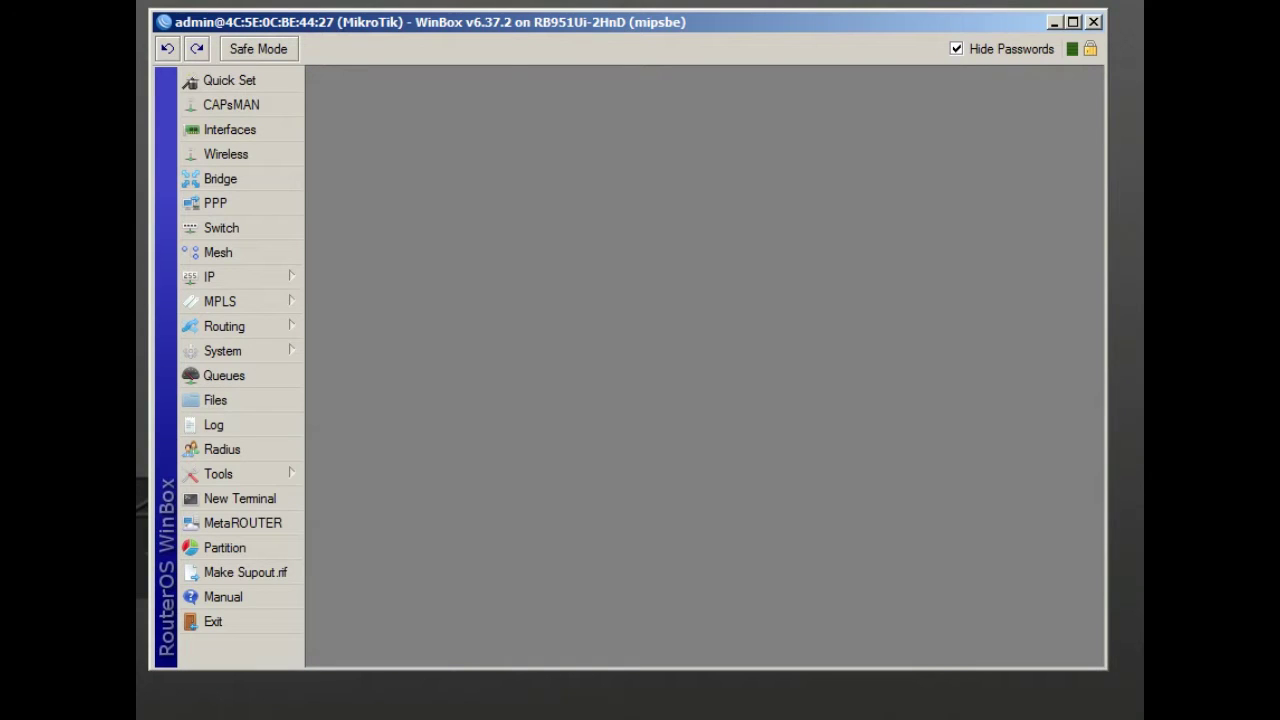
{"action": "left_click", "coordinate": [278, 278]}
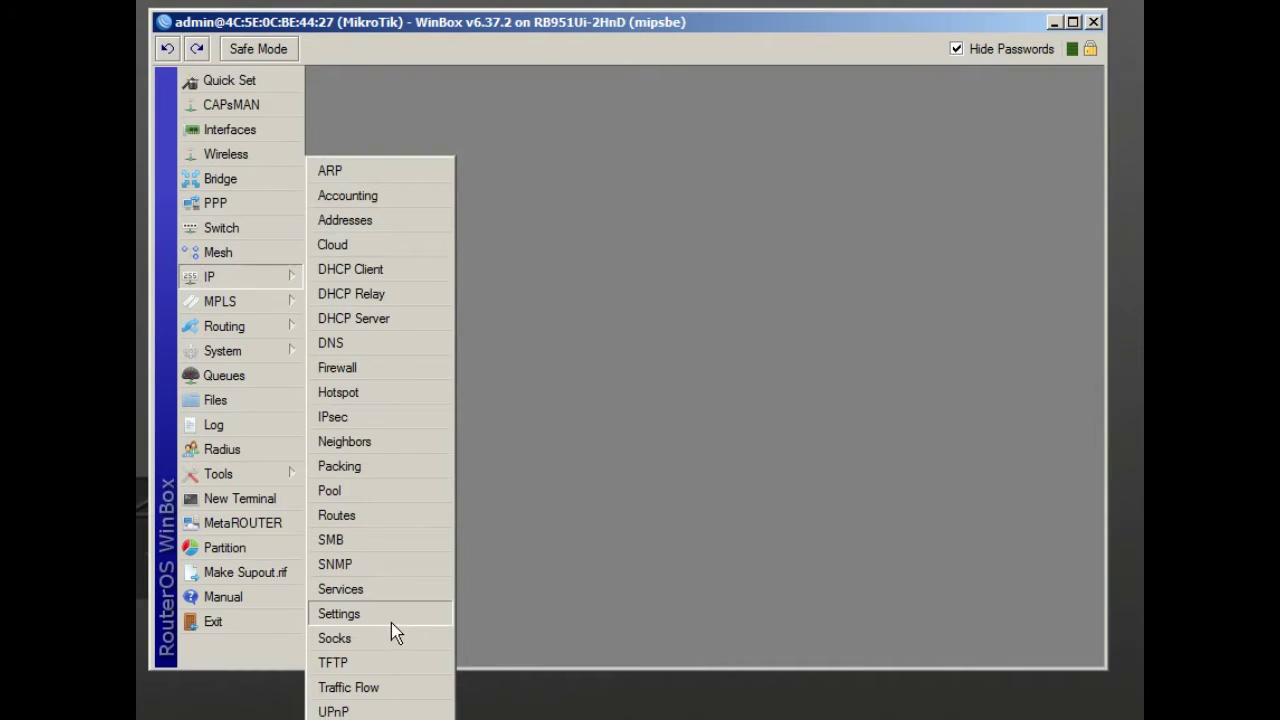
{"action": "left_click", "coordinate": [371, 596]}
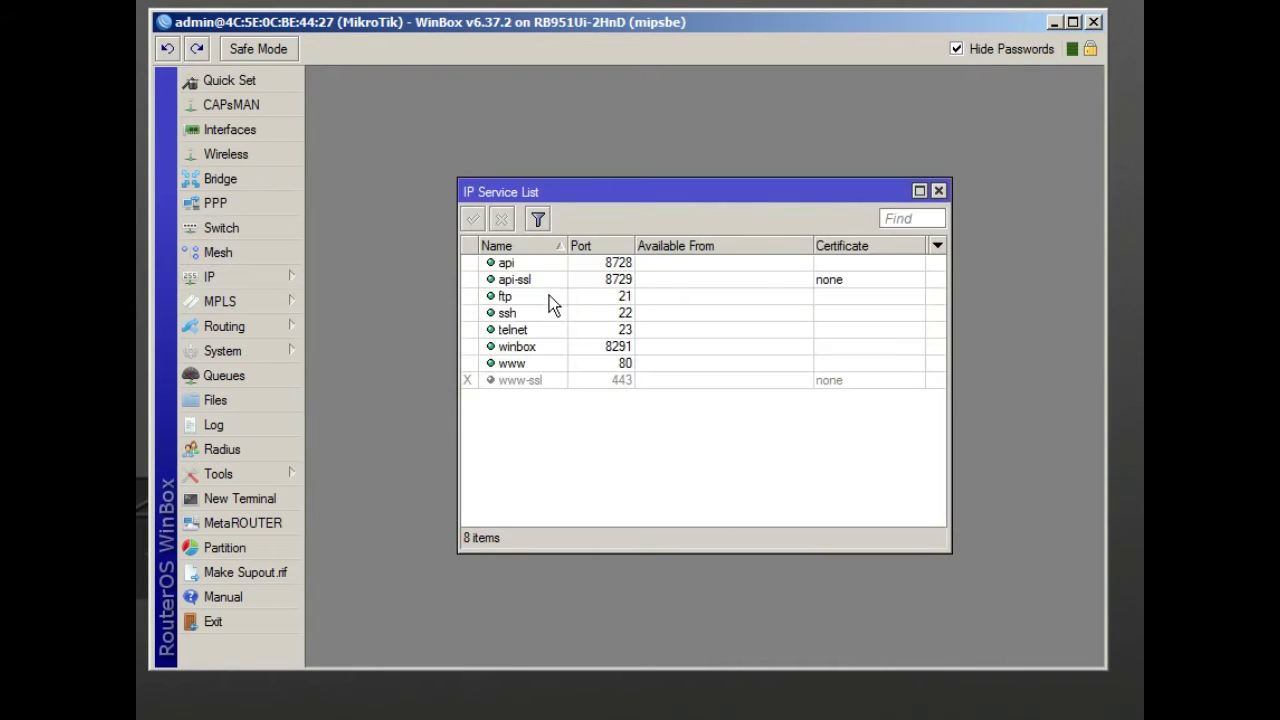
{"action": "left_click", "coordinate": [531, 330]}
{"action": "left_click", "coordinate": [545, 300]}
{"action": "left_click", "coordinate": [552, 331]}
{"action": "left_click", "coordinate": [563, 363]}
{"action": "left_click", "coordinate": [563, 380]}
{"action": "left_click", "coordinate": [569, 327]}
{"action": "left_click", "coordinate": [571, 296]}
{"action": "left_click", "coordinate": [566, 313]}
{"action": "left_click", "coordinate": [560, 345]}
{"action": "left_click", "coordinate": [536, 312]}
{"action": "left_click", "coordinate": [560, 329]}
{"action": "left_click", "coordinate": [557, 312]}
{"action": "left_click", "coordinate": [558, 296]}
{"action": "left_click", "coordinate": [558, 313]}
{"action": "left_click", "coordinate": [559, 330]}
{"action": "left_click", "coordinate": [557, 296]}
{"action": "left_click", "coordinate": [557, 313]}
{"action": "left_click", "coordinate": [553, 329]}
{"action": "left_click", "coordinate": [553, 312]}
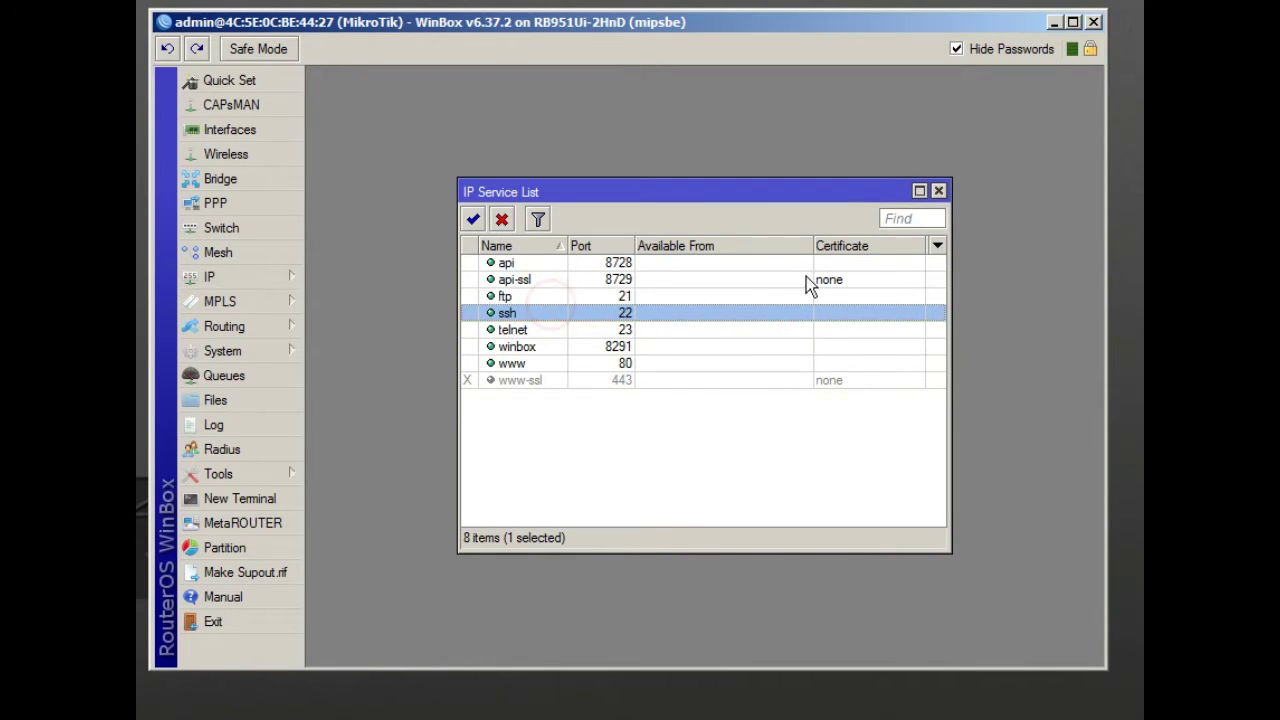
{"action": "left_click", "coordinate": [939, 190]}
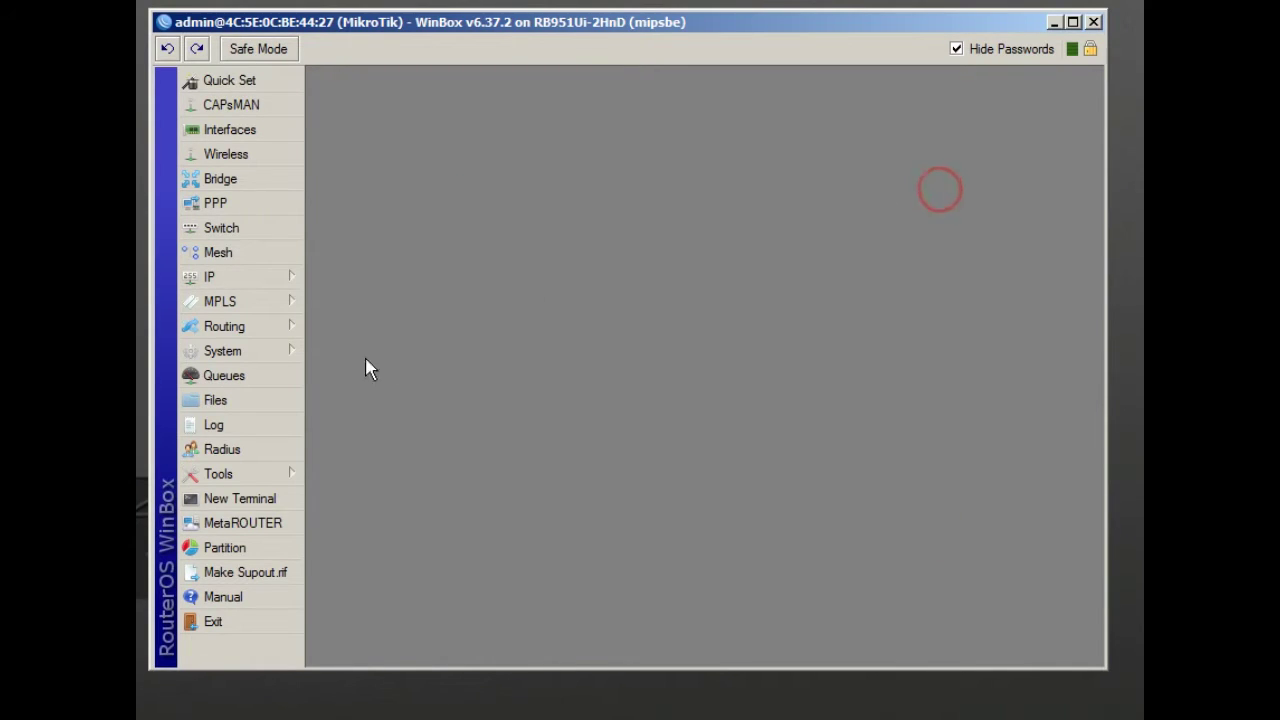
Set and confirm a new password for the admin user under System > Users, then close User List
{"action": "left_click", "coordinate": [273, 359]}
{"action": "left_click", "coordinate": [347, 704]}
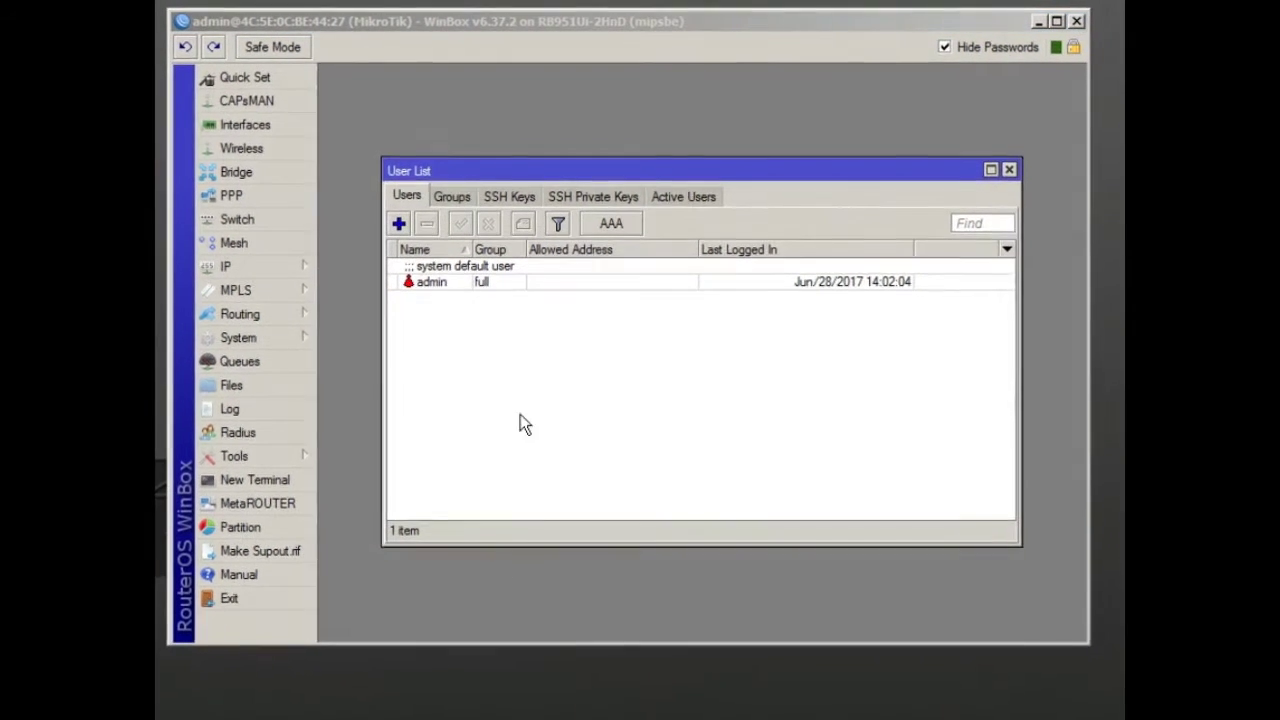
{"action": "double_click", "coordinate": [430, 282]}
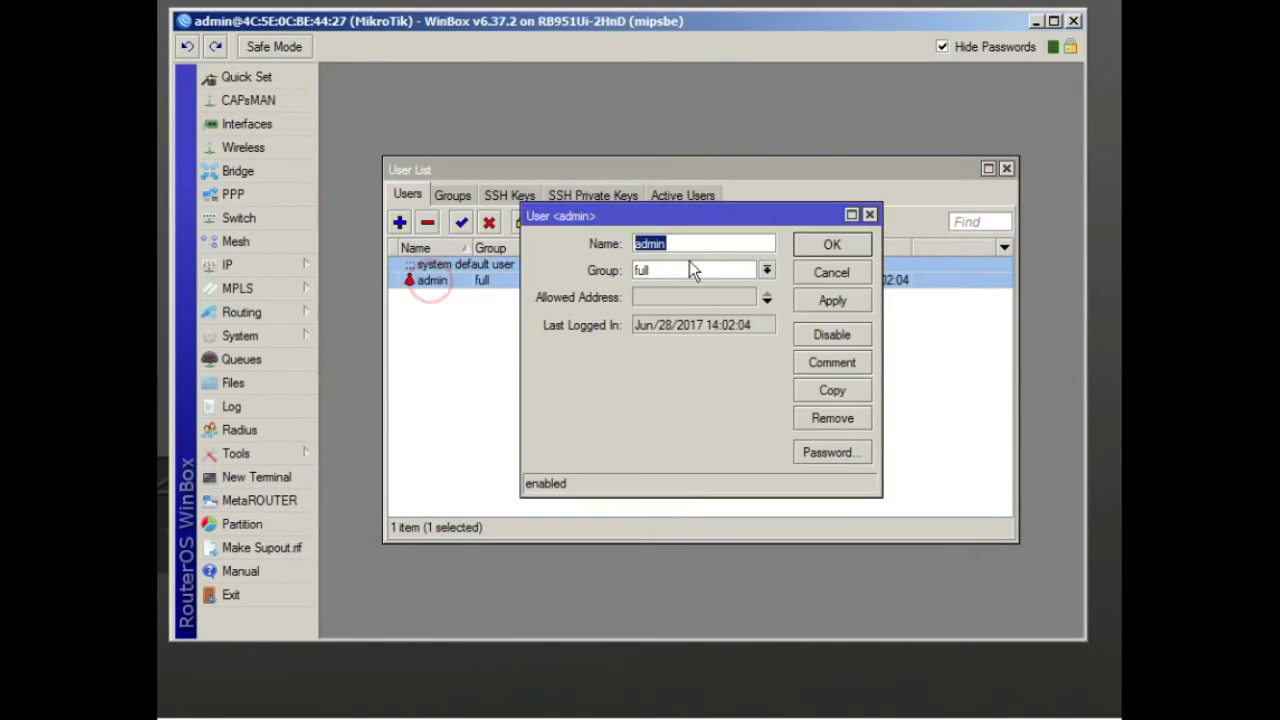
{"action": "left_click", "coordinate": [848, 452]}
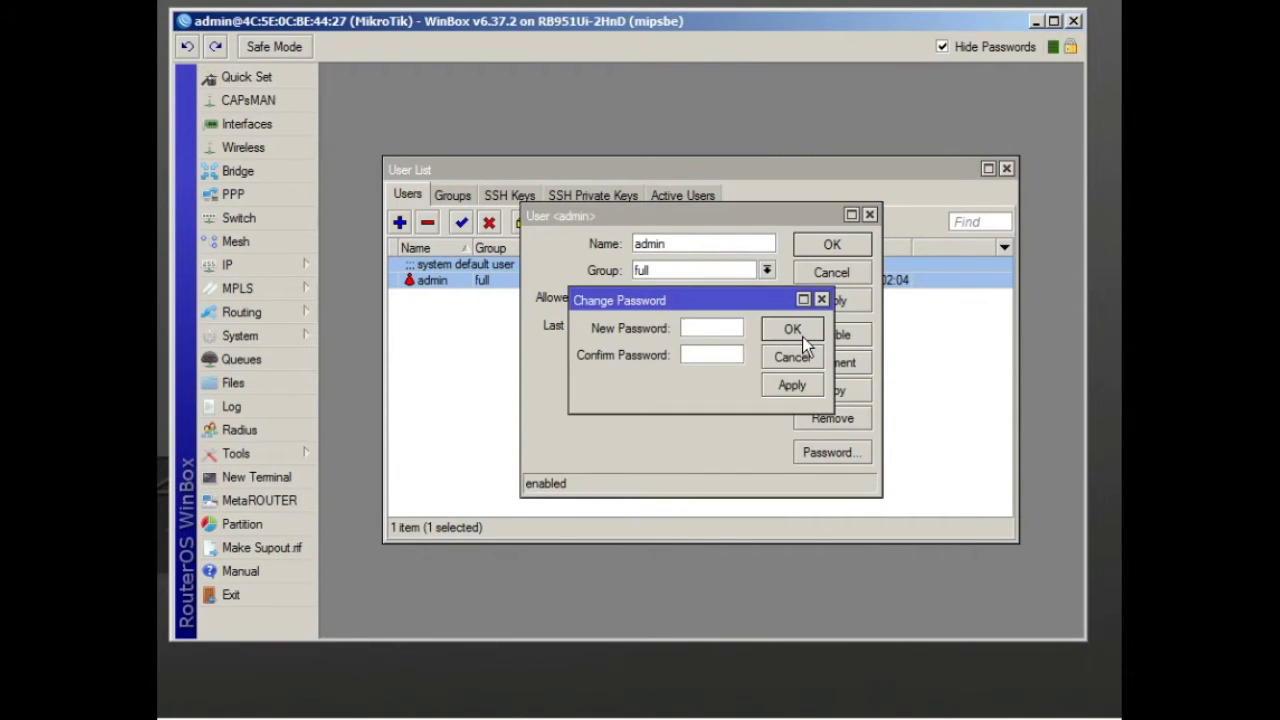
{"action": "type", "text": "***"}
{"action": "key", "text": "Tab"}
{"action": "type", "text": "***"}
{"action": "left_click", "coordinate": [803, 338]}
{"action": "left_click", "coordinate": [846, 245]}
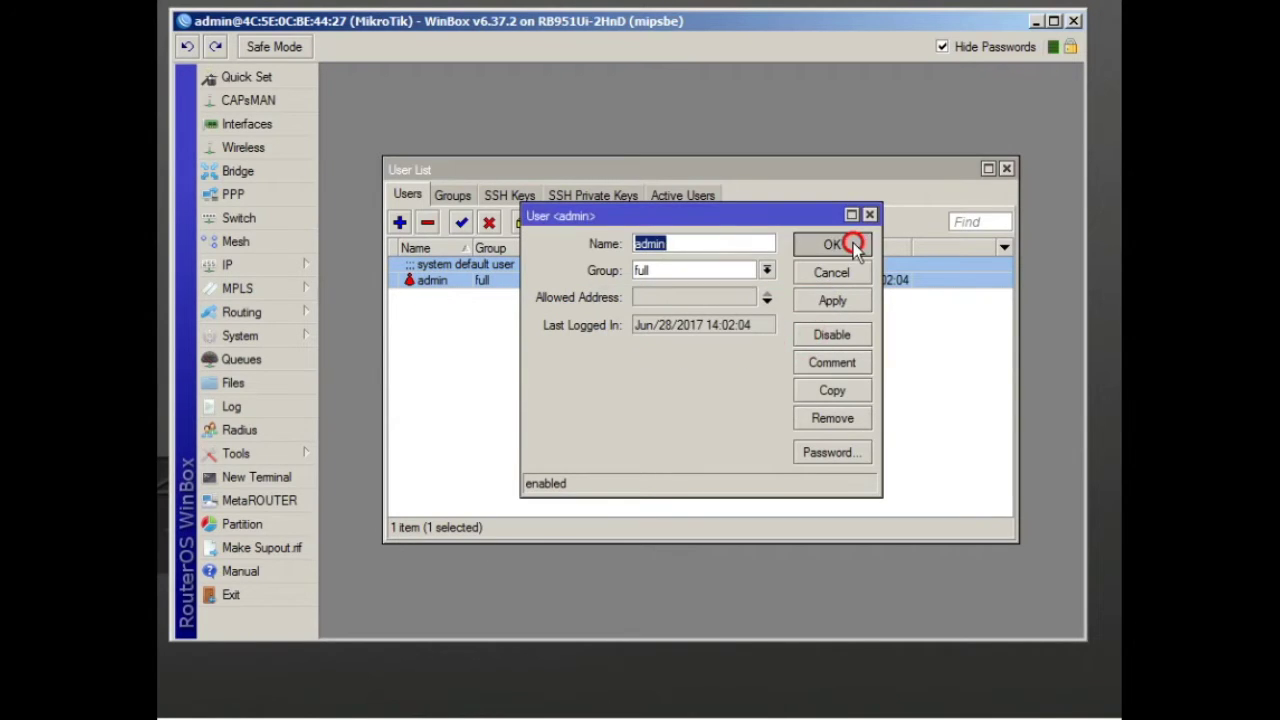
{"action": "left_click", "coordinate": [1007, 169]}
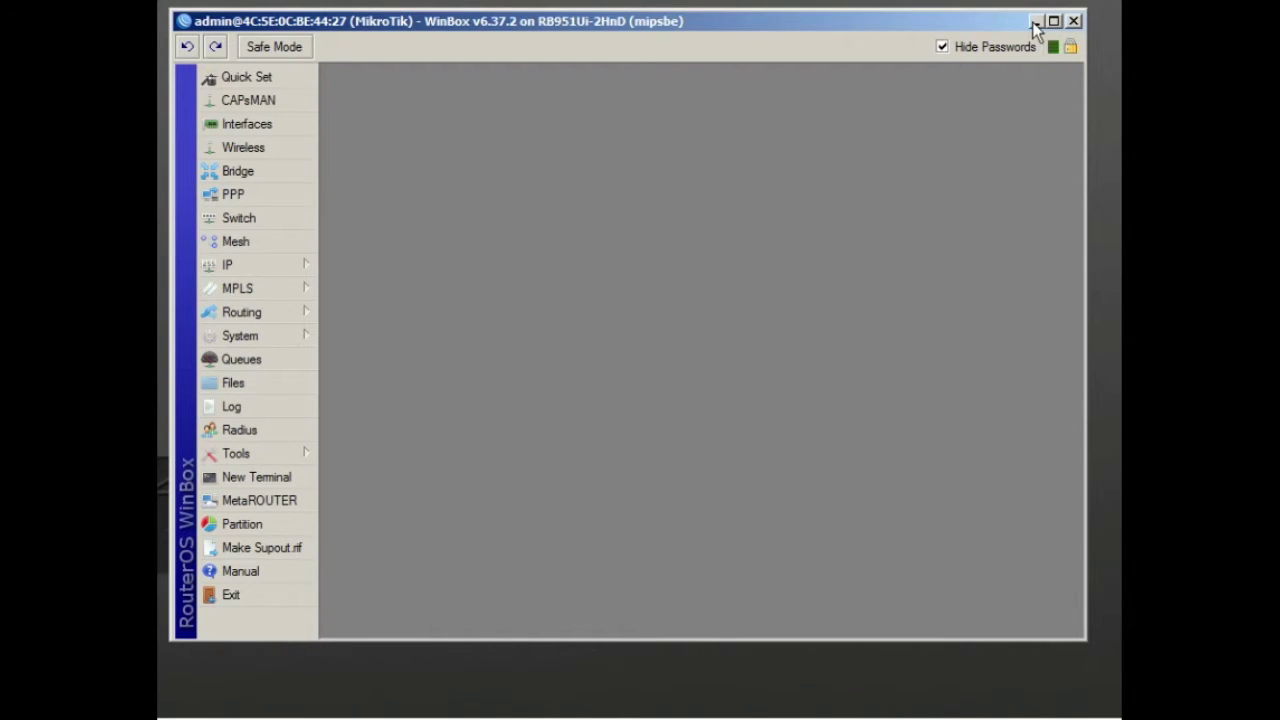
Ping 192.168.1.1 from Command Prompt, then close it and minimize WinBox to show the desktop
{"action": "left_click", "coordinate": [306, 266]}
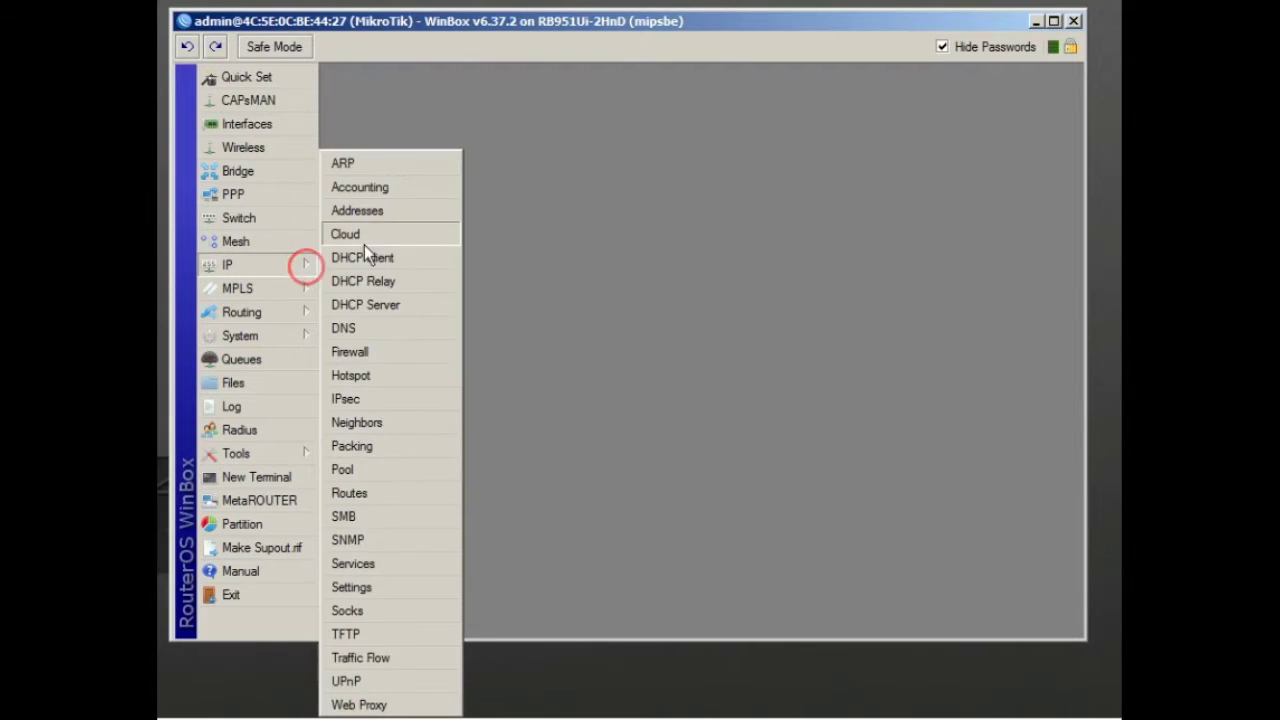
{"action": "left_click", "coordinate": [677, 248]}
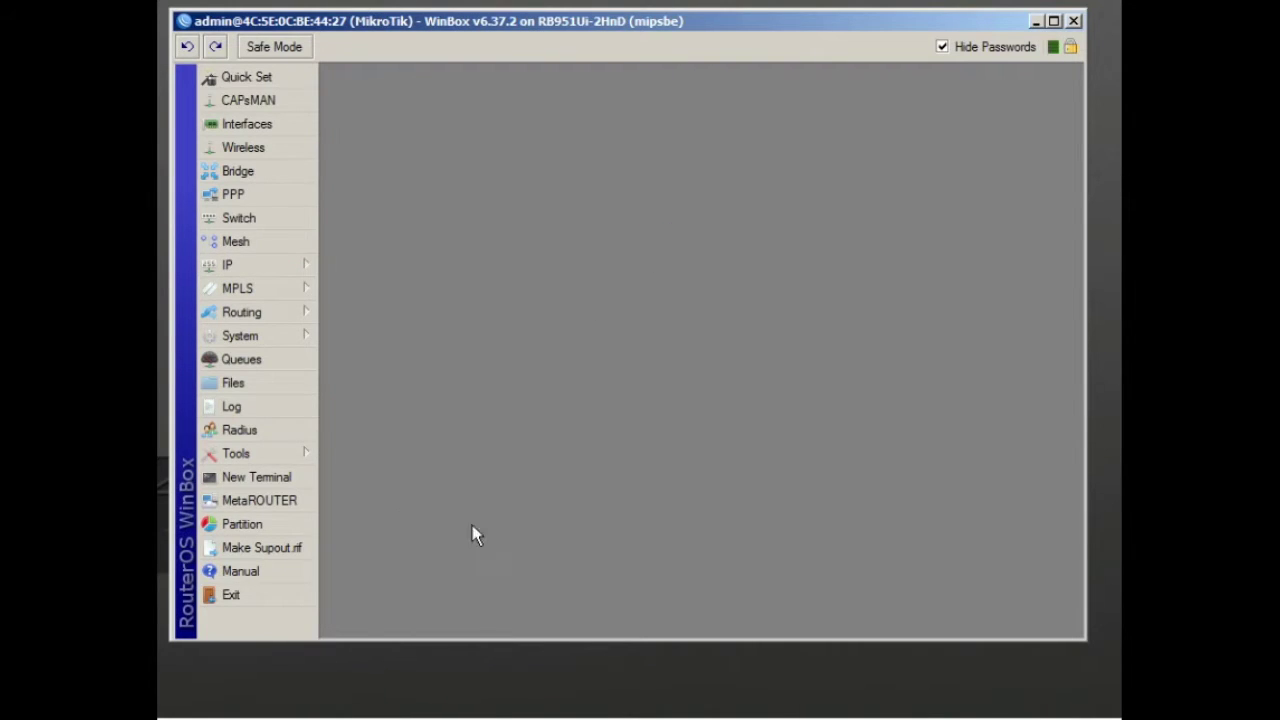
{"action": "left_click", "coordinate": [414, 714]}
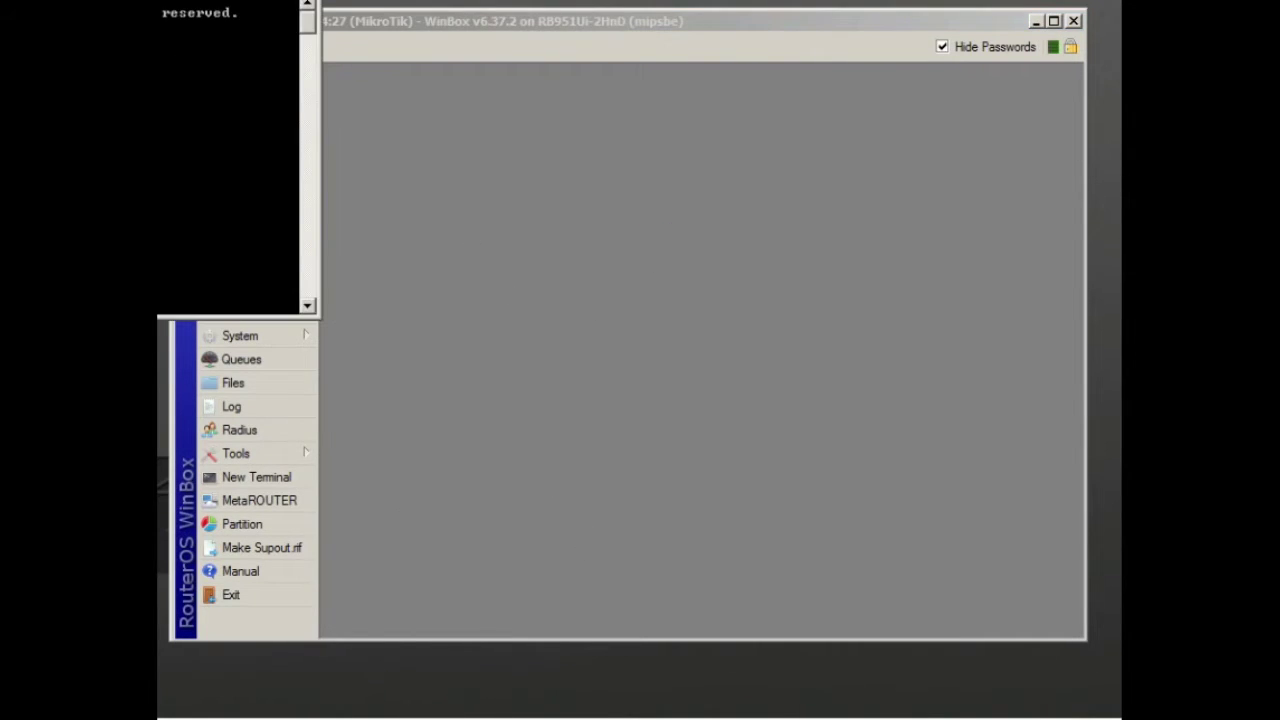
{"action": "type", "text": "ping 192.168.1.1"}
{"action": "key", "text": "Return"}
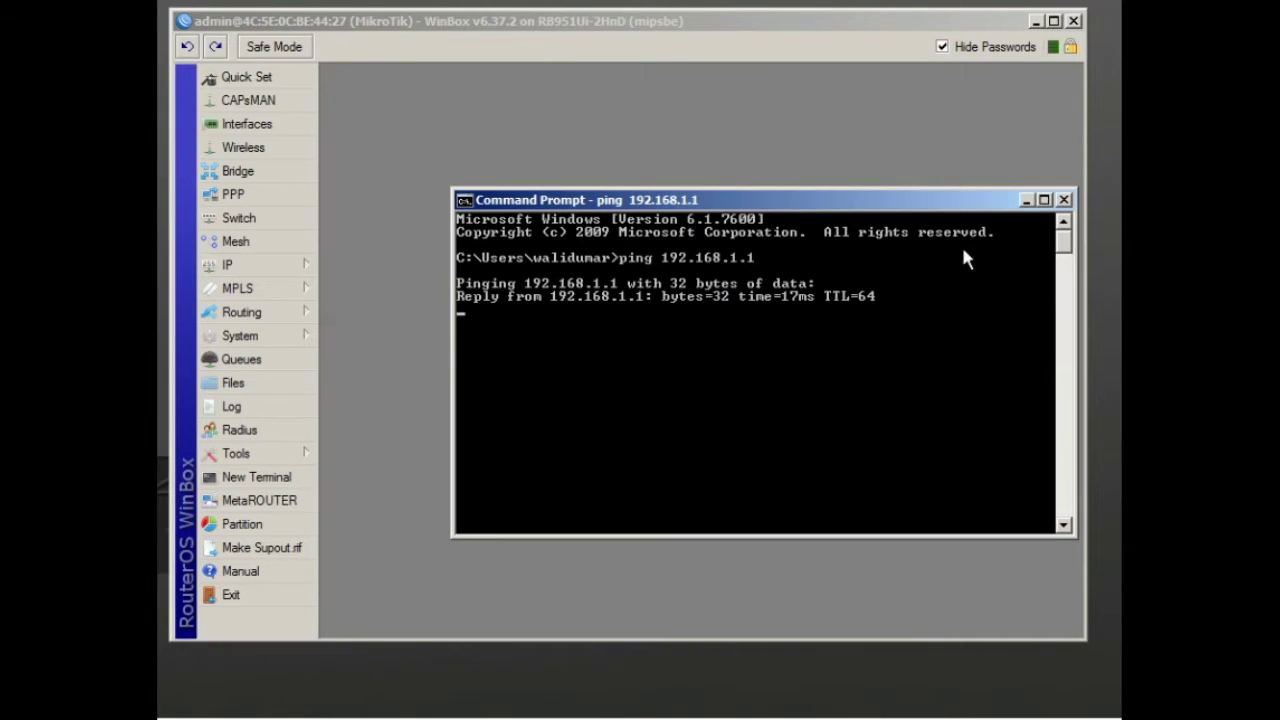
{"action": "left_click", "coordinate": [1063, 200]}
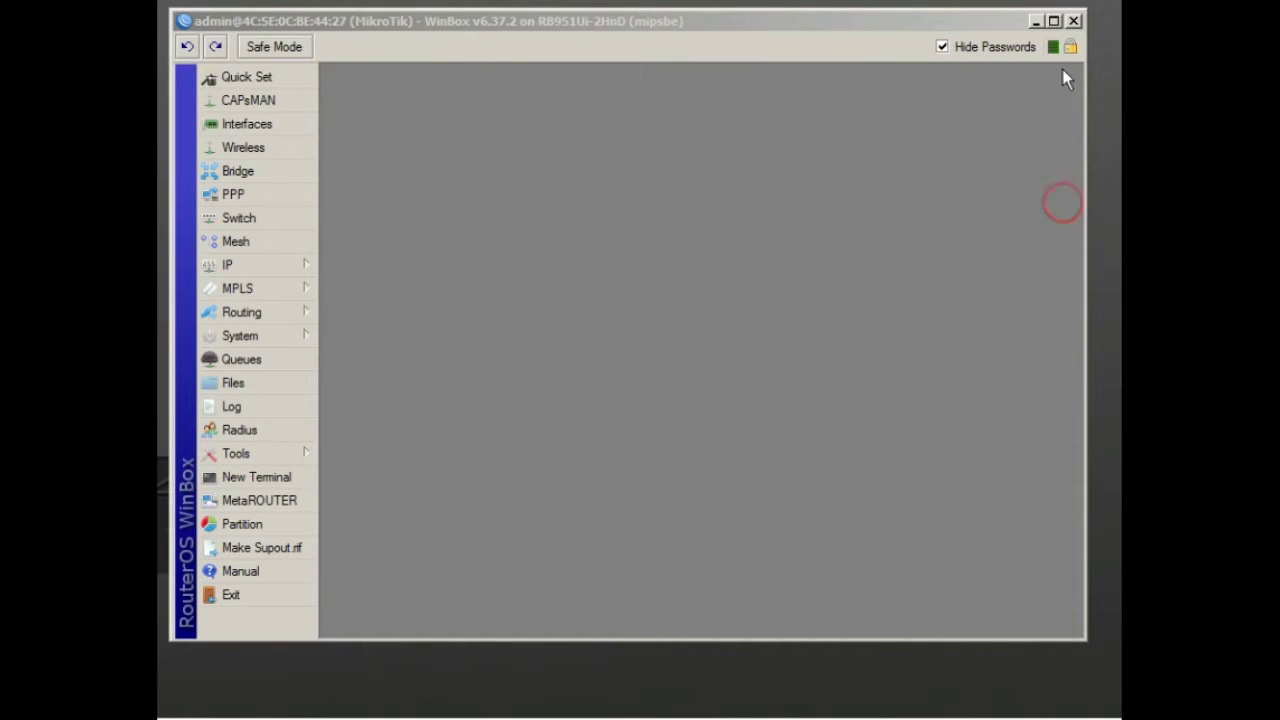
{"action": "left_click", "coordinate": [1039, 21]}
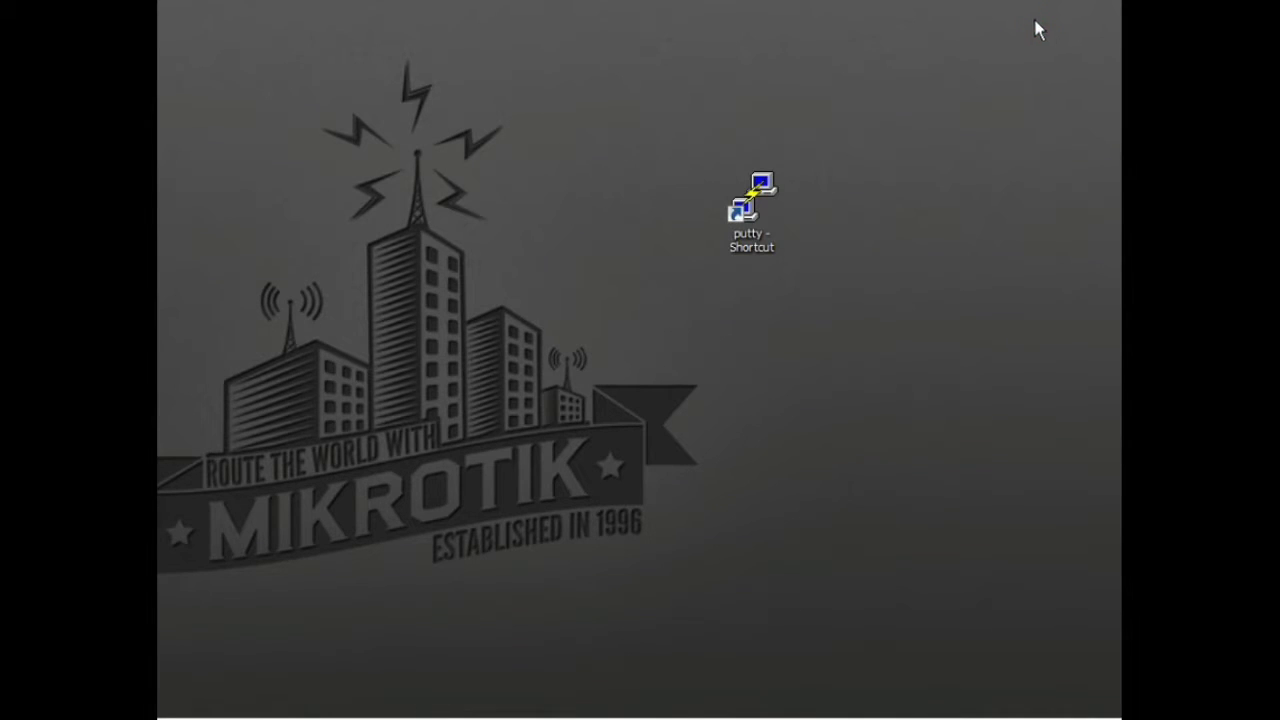
Launch PuTTY and open an SSH connection to host 192.168.1.1 on port 22
{"action": "double_click", "coordinate": [748, 205]}
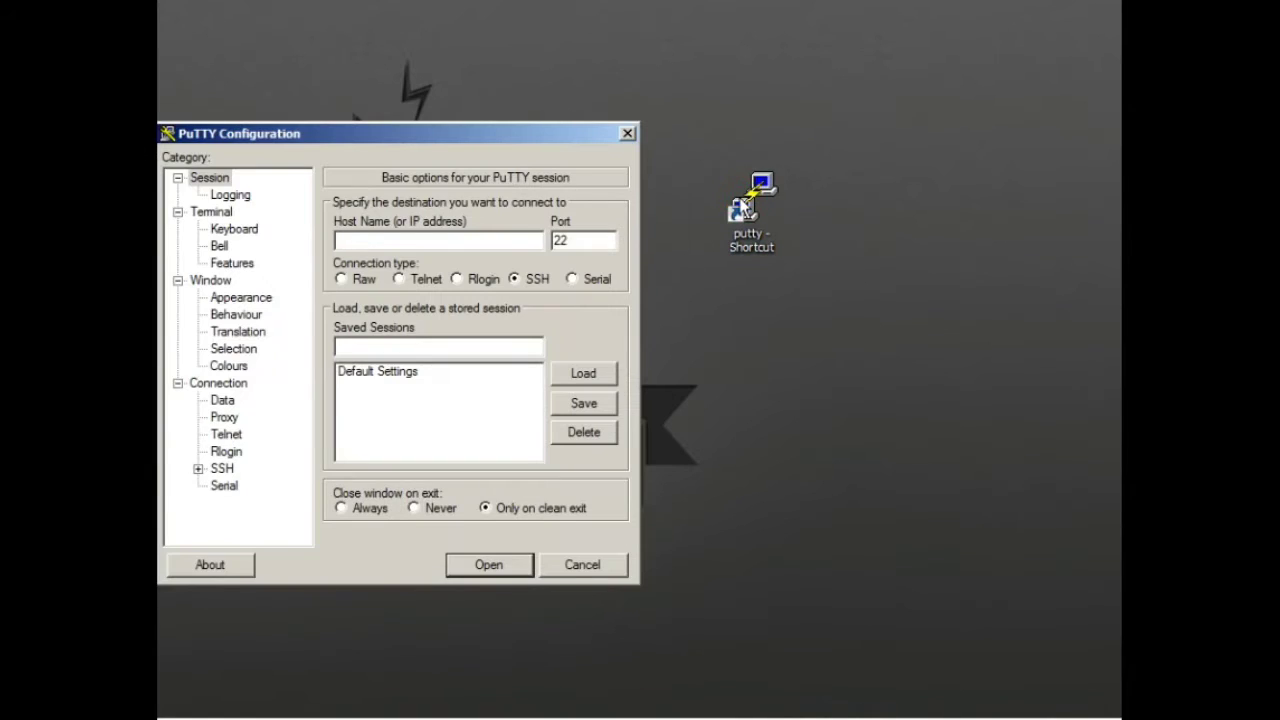
{"action": "left_click_drag", "start_coordinate": [530, 138], "coordinate": [650, 136]}
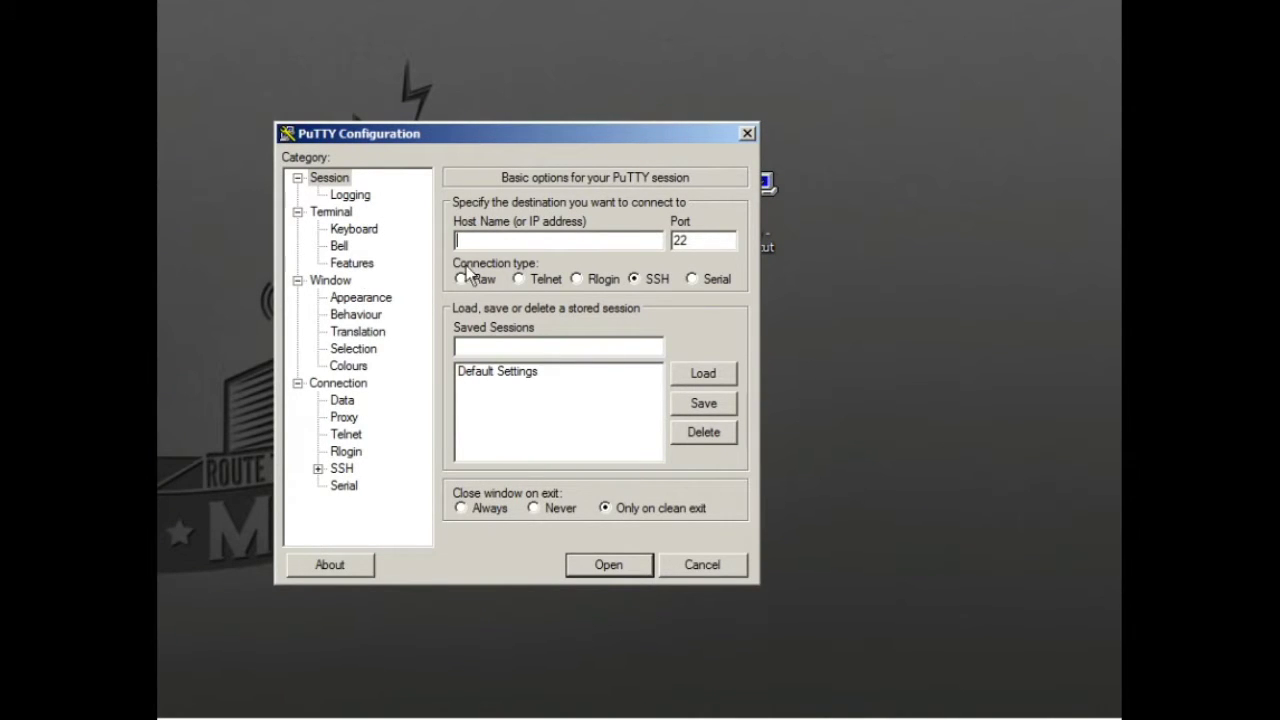
{"action": "left_click_drag", "start_coordinate": [718, 241], "coordinate": [650, 241]}
{"action": "left_click", "coordinate": [565, 241]}
{"action": "type", "text": "192.168.1.1"}
{"action": "double_click", "coordinate": [530, 239]}
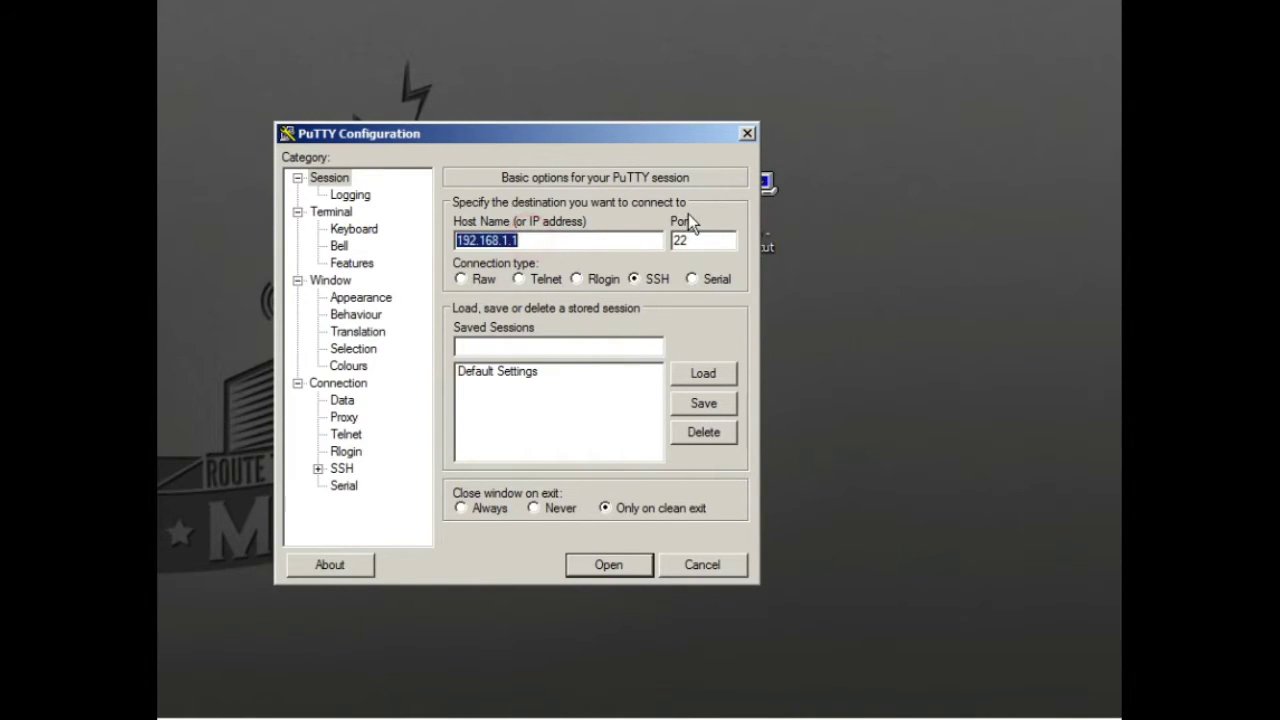
{"action": "double_click", "coordinate": [704, 239]}
{"action": "left_click", "coordinate": [626, 565]}
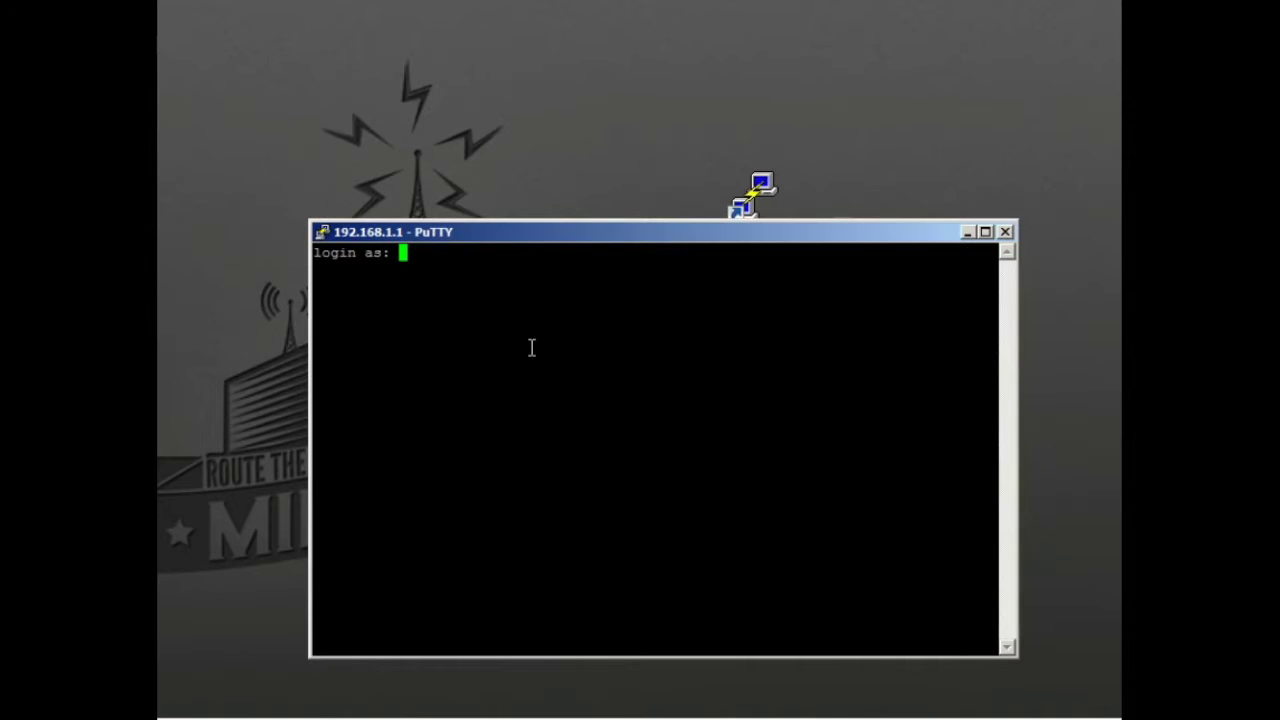
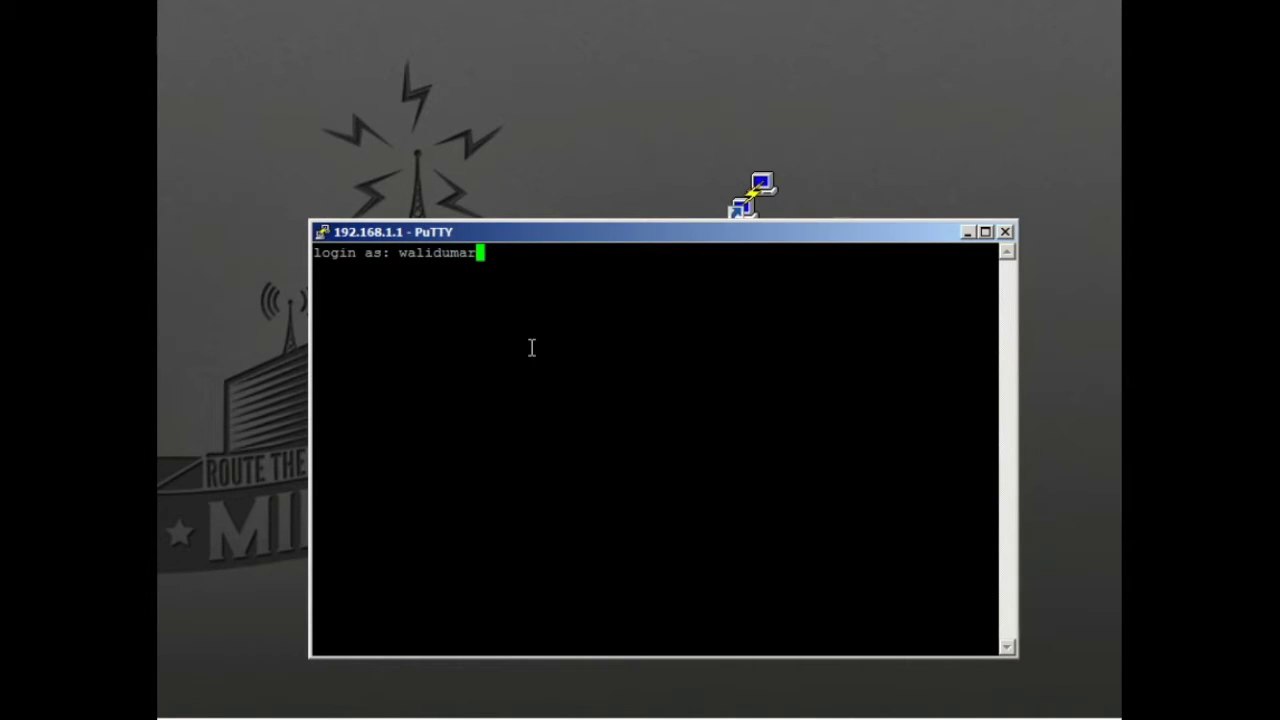
Enter the login username and submit a password attempt, which the router denies
{"action": "key", "text": "Return"}
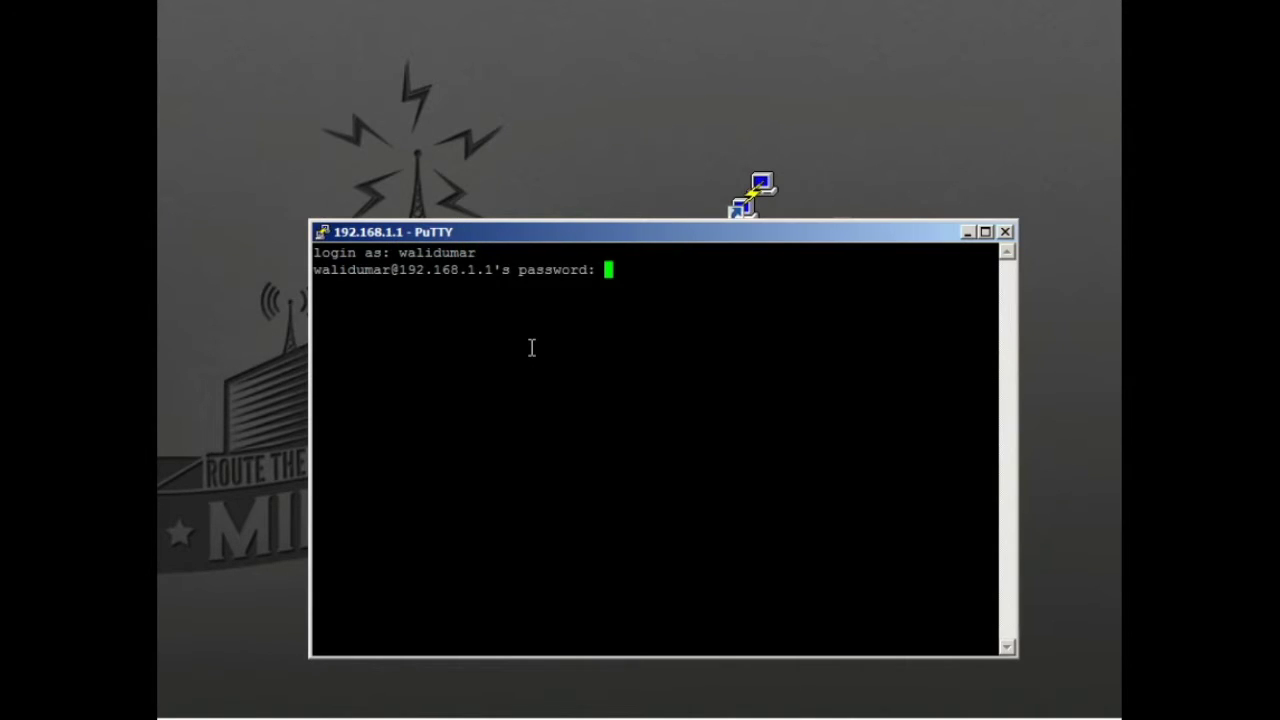
{"action": "key", "text": "Return"}
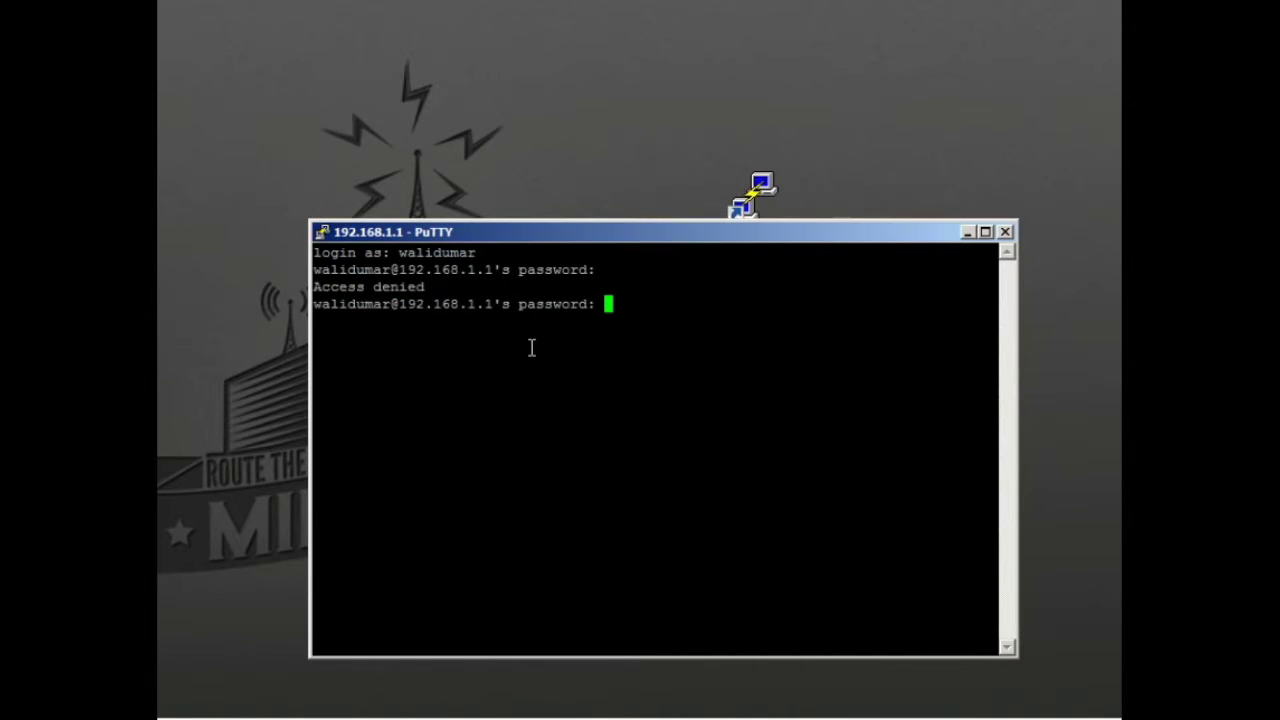
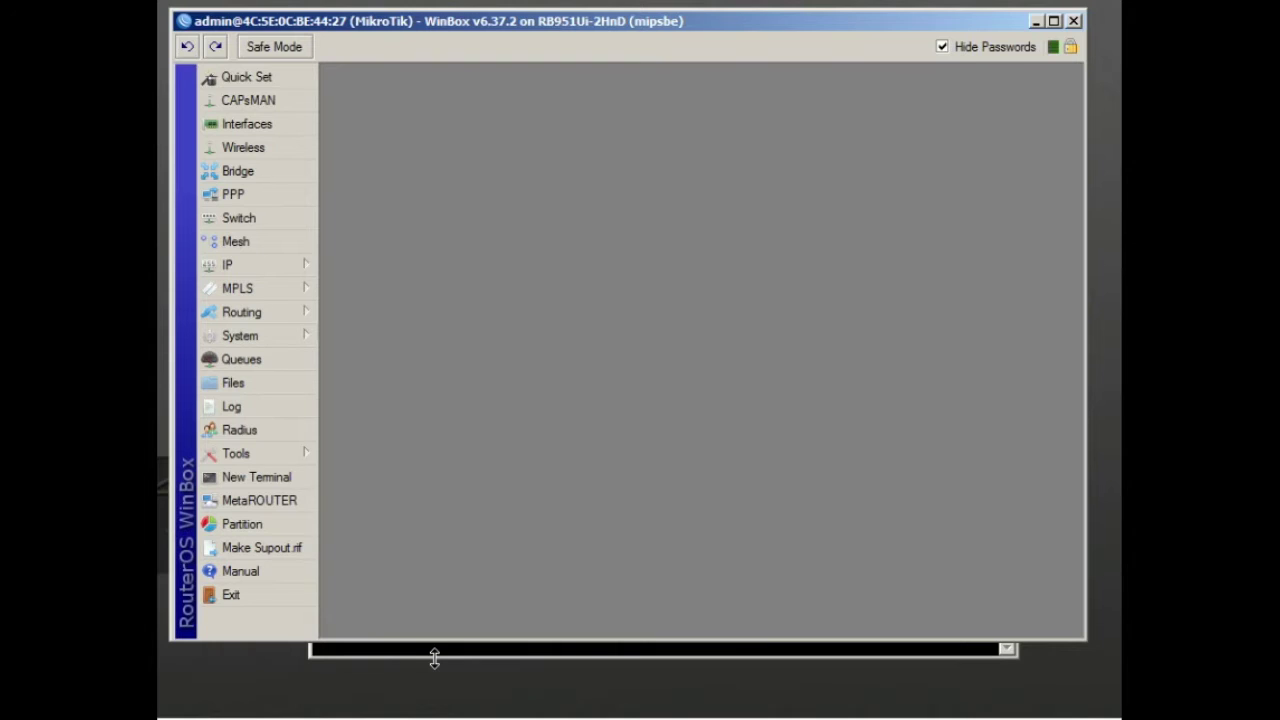
Open the router Log to view failed SSH logins, then dismiss PuTTY's timeout error and close it
{"action": "left_click", "coordinate": [279, 409]}
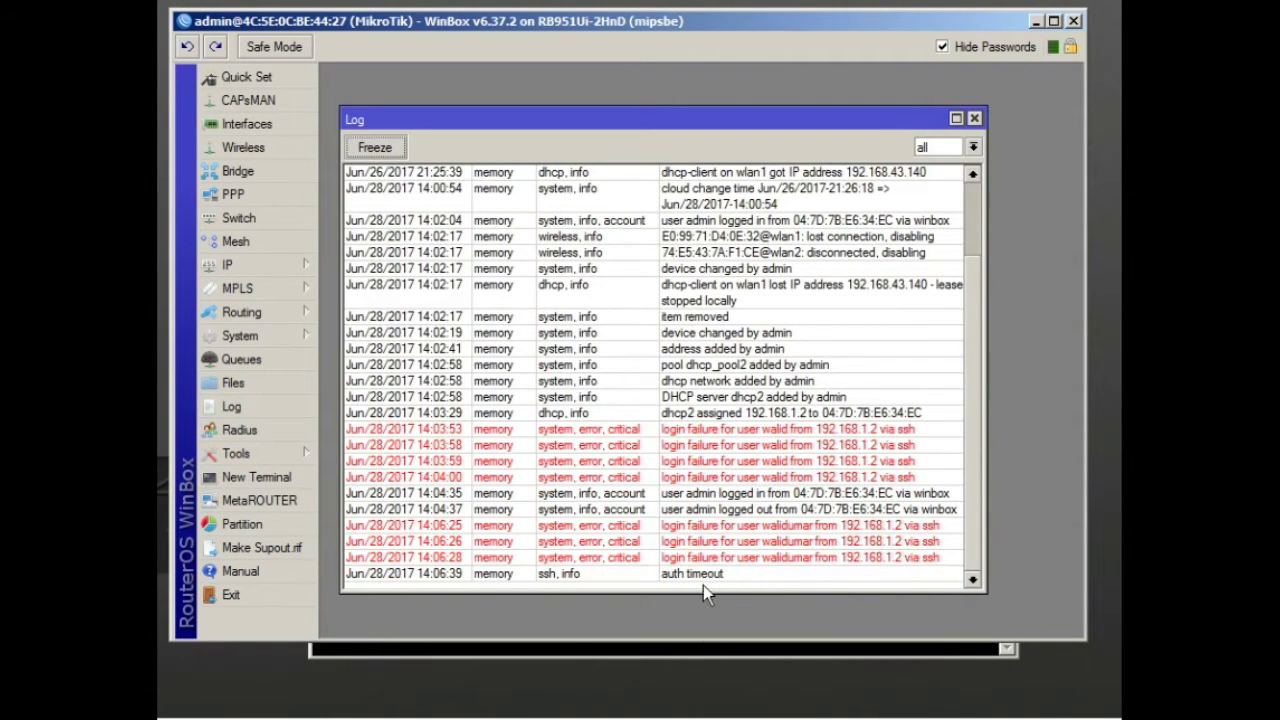
{"action": "left_click", "coordinate": [638, 653]}
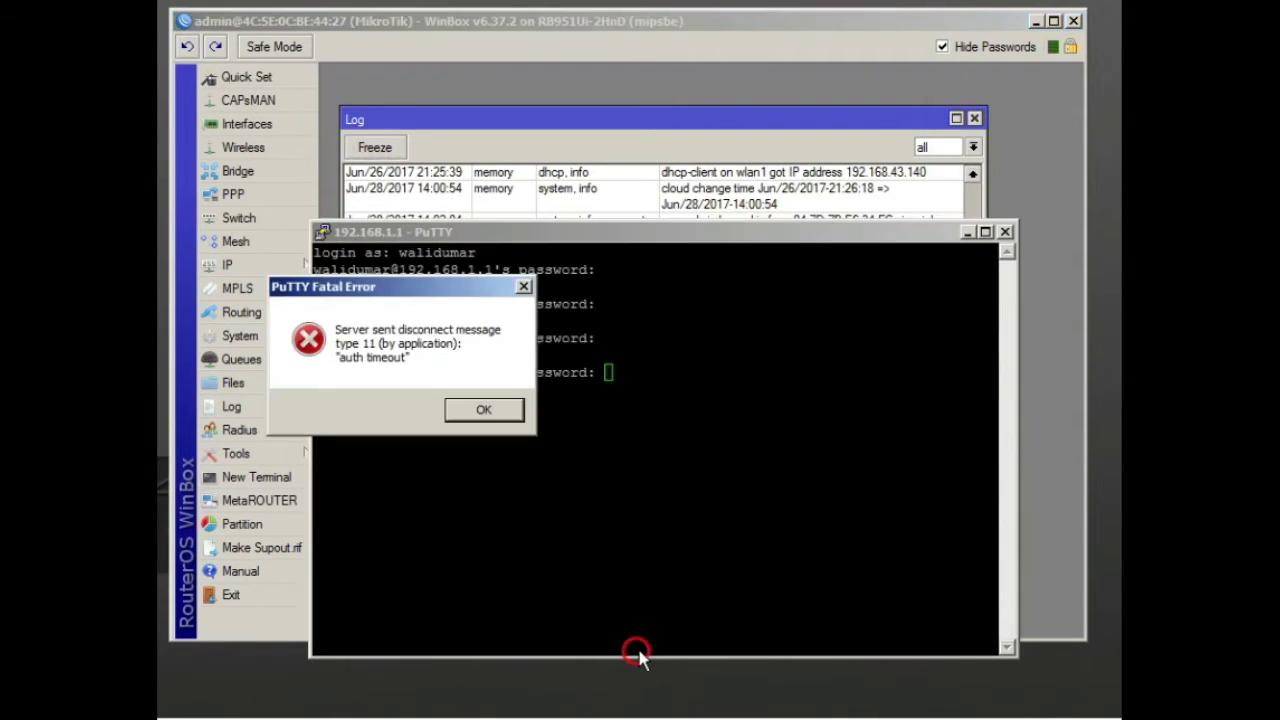
{"action": "left_click", "coordinate": [503, 409]}
{"action": "left_click", "coordinate": [1006, 232]}
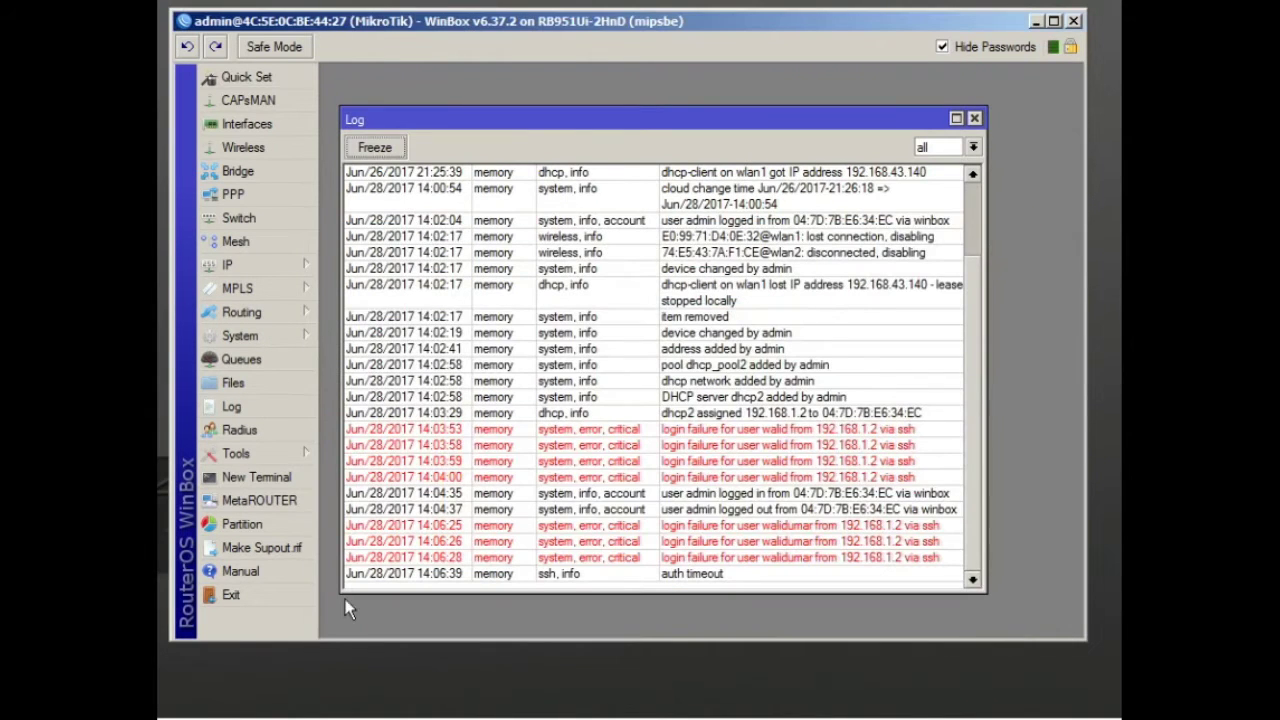
Start a new PuTTY session and position its configuration window beside the WinBox Log
{"action": "left_click", "coordinate": [1036, 24]}
{"action": "double_click", "coordinate": [762, 205]}
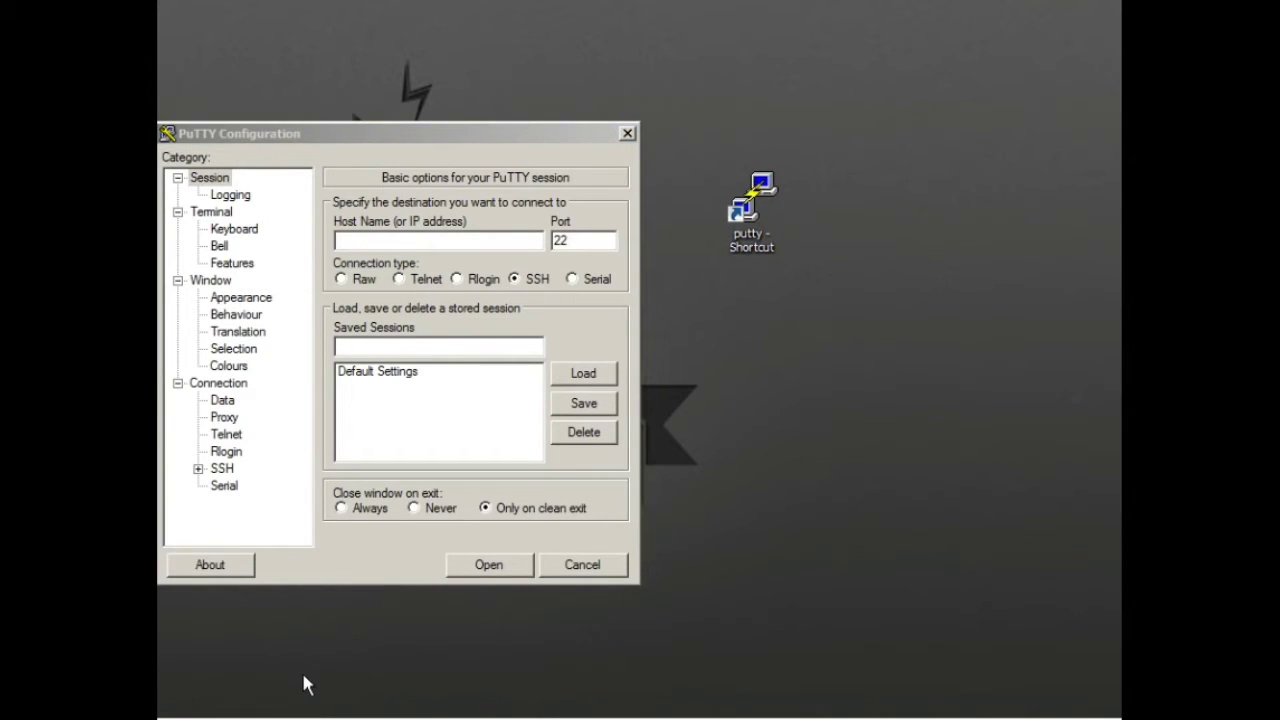
{"action": "left_click", "coordinate": [420, 627]}
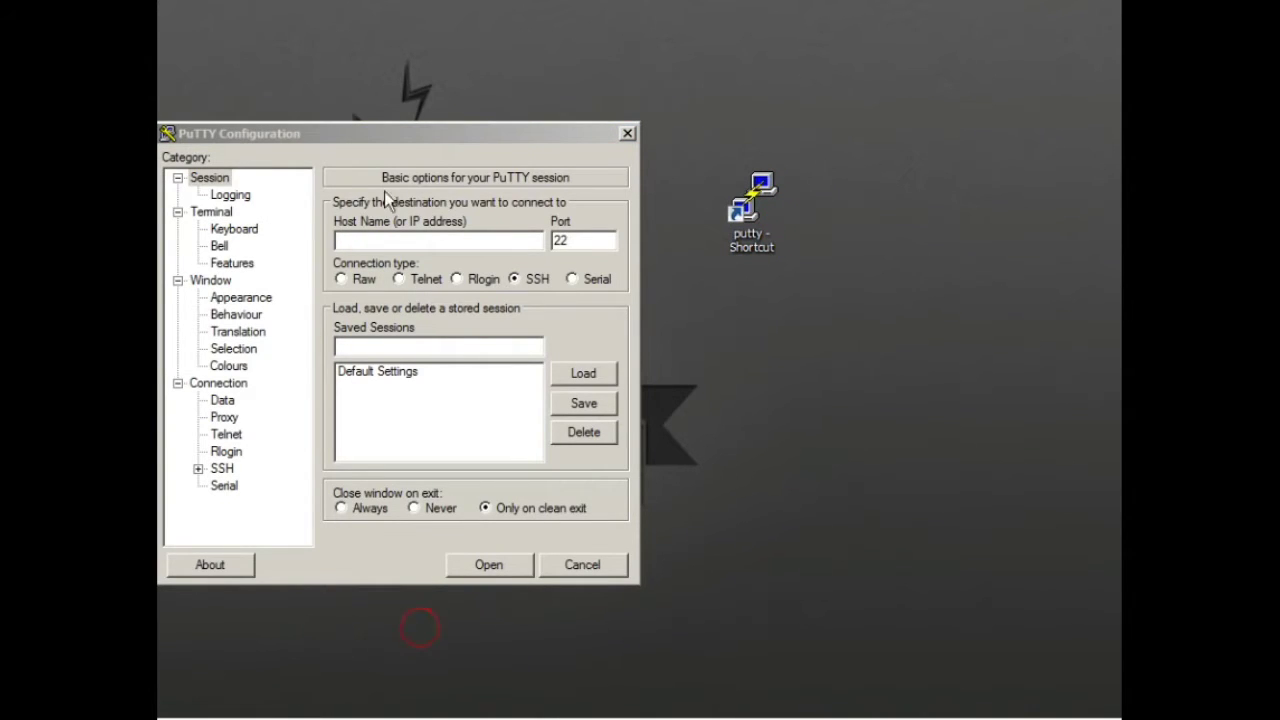
{"action": "left_click_drag", "start_coordinate": [384, 132], "coordinate": [826, 240]}
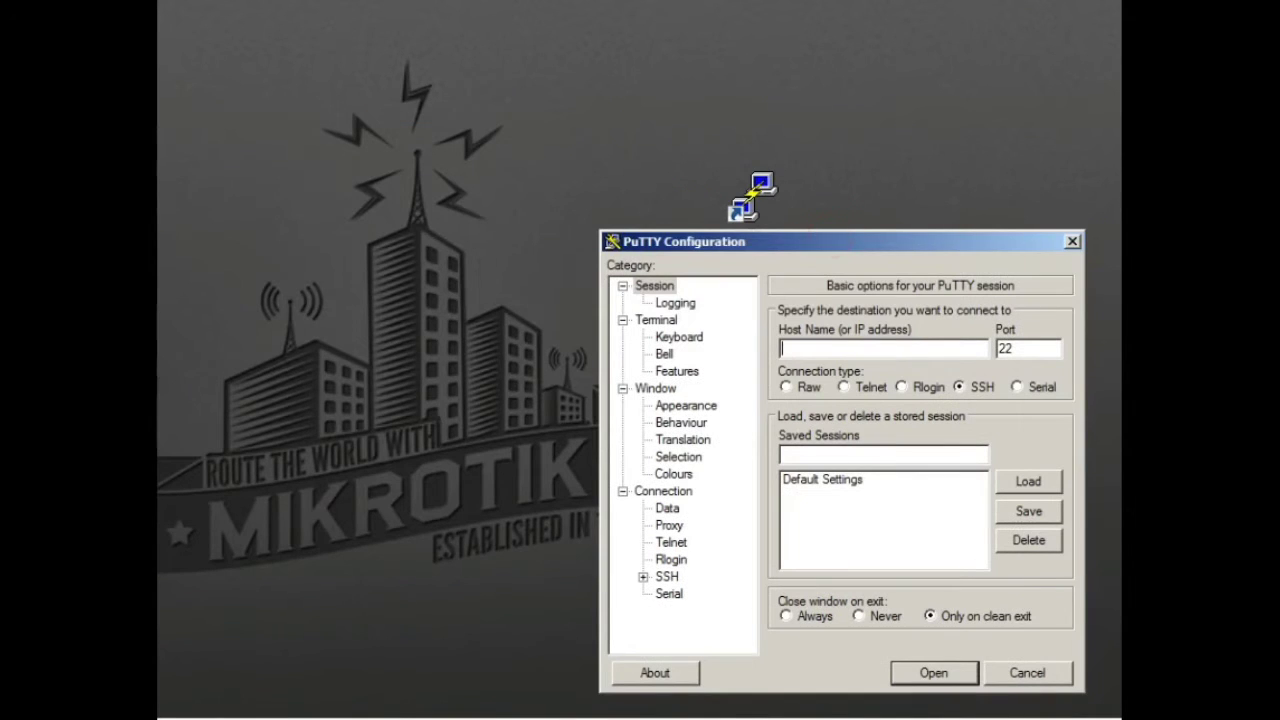
{"action": "key", "text": "alt+Tab"}
{"action": "left_click", "coordinate": [808, 673]}
{"action": "left_click", "coordinate": [836, 241]}
{"action": "left_click_drag", "start_coordinate": [836, 243], "coordinate": [654, 41]}
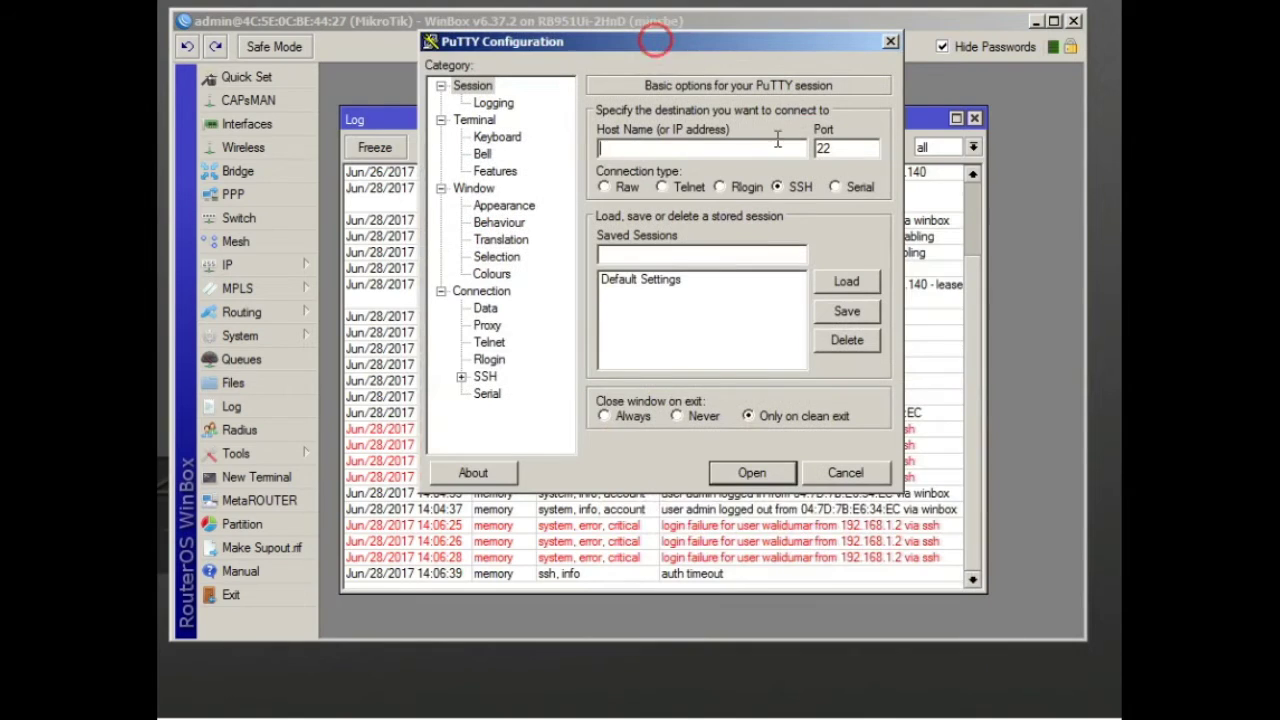
Connect via SSH to 192.168.1.1 and enter root as the login username
{"action": "type", "text": "192.168"}
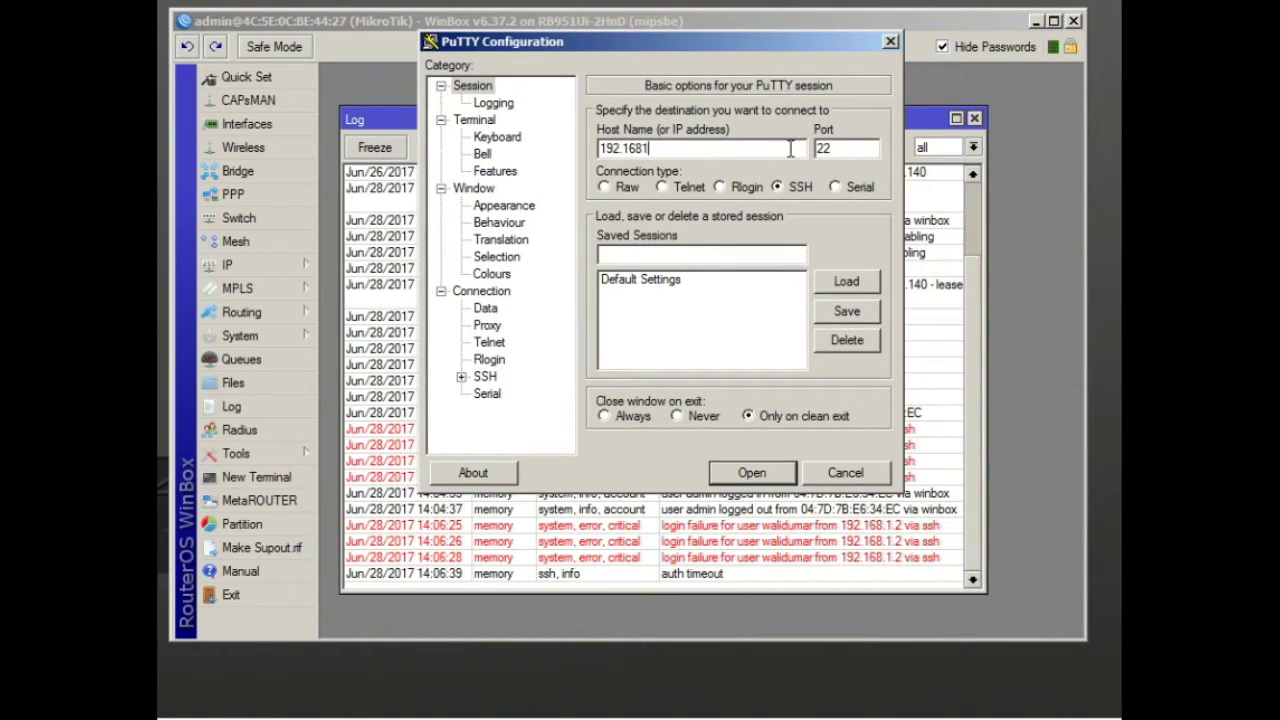
{"action": "type", "text": ".1.1"}
{"action": "key", "text": "Return"}
{"action": "left_click", "coordinate": [294, 24]}
{"action": "left_click", "coordinate": [699, 69]}
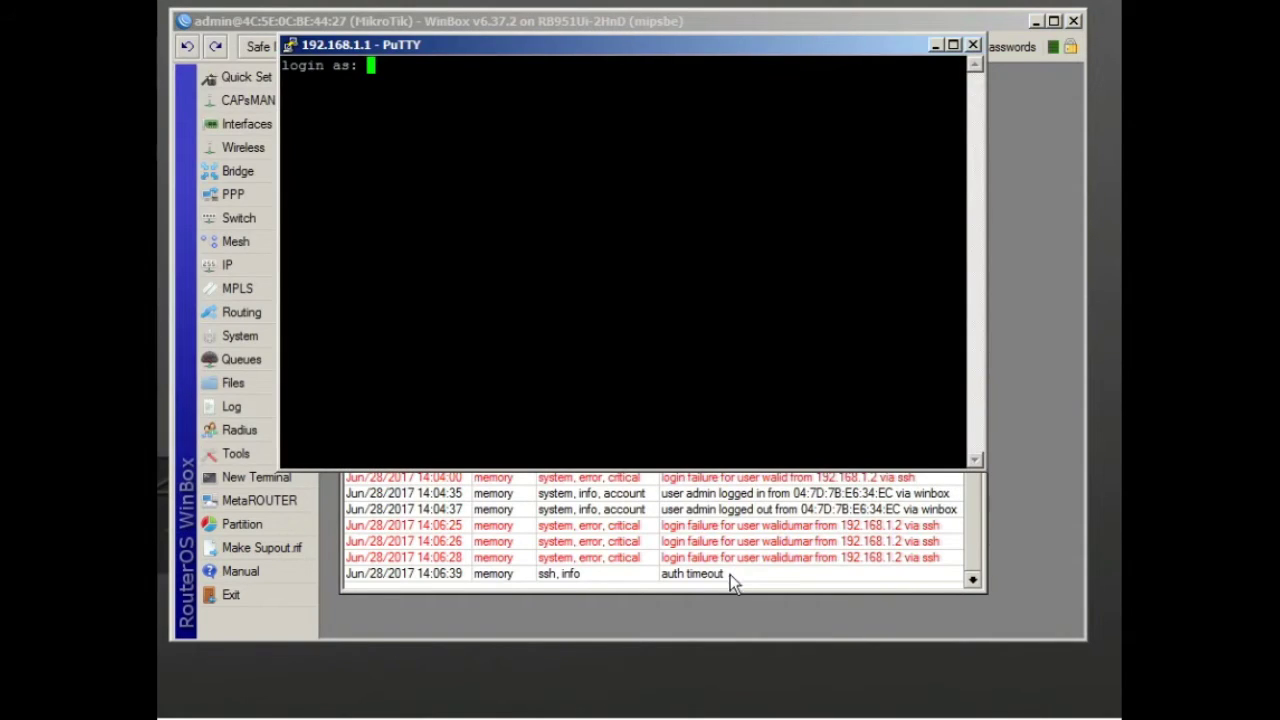
{"action": "type", "text": "r"}
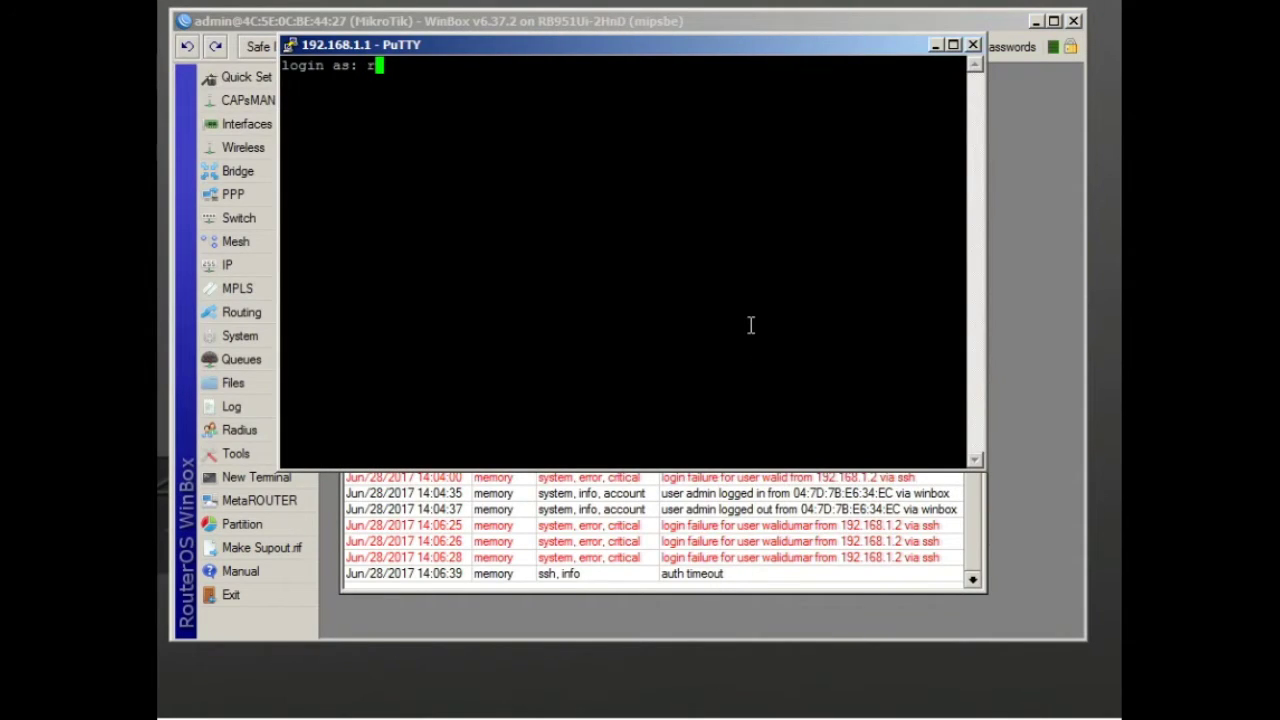
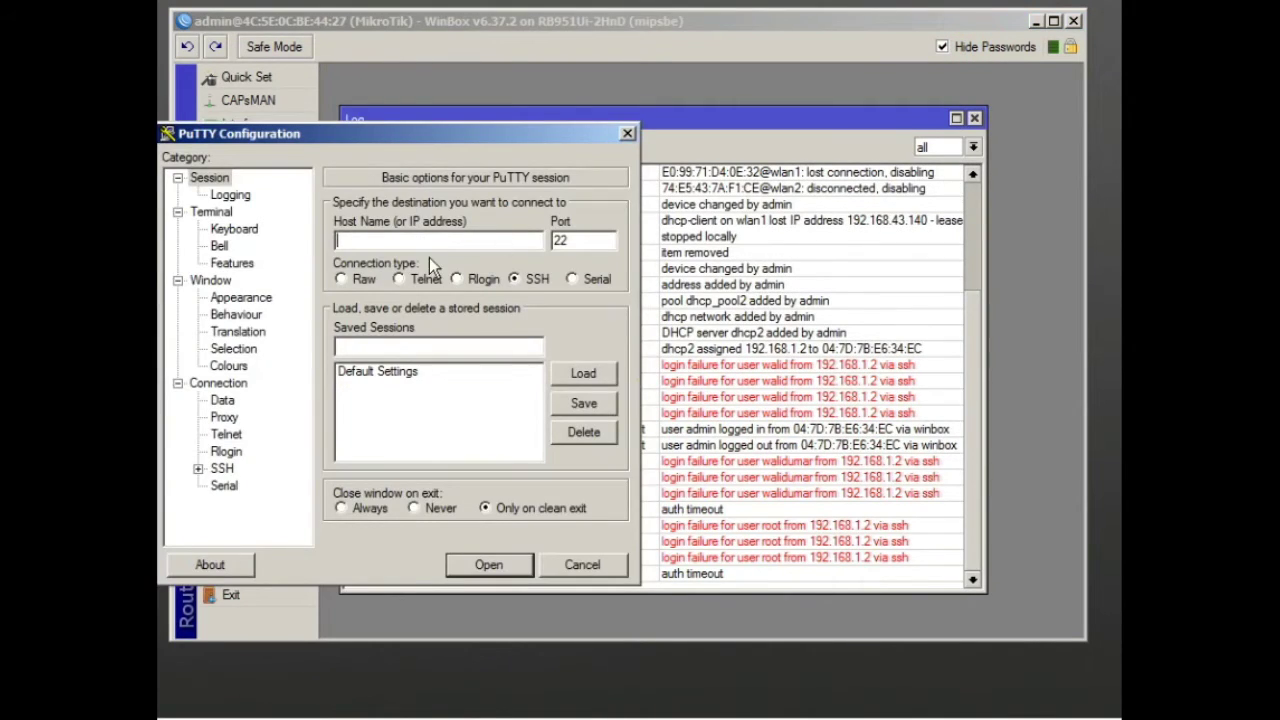
Open a Telnet connection to 192.168.1.1 and submit a test login name
{"action": "left_click", "coordinate": [418, 285]}
{"action": "left_click", "coordinate": [400, 241]}
{"action": "type", "text": "192.168.1.1"}
{"action": "key", "text": "Return"}
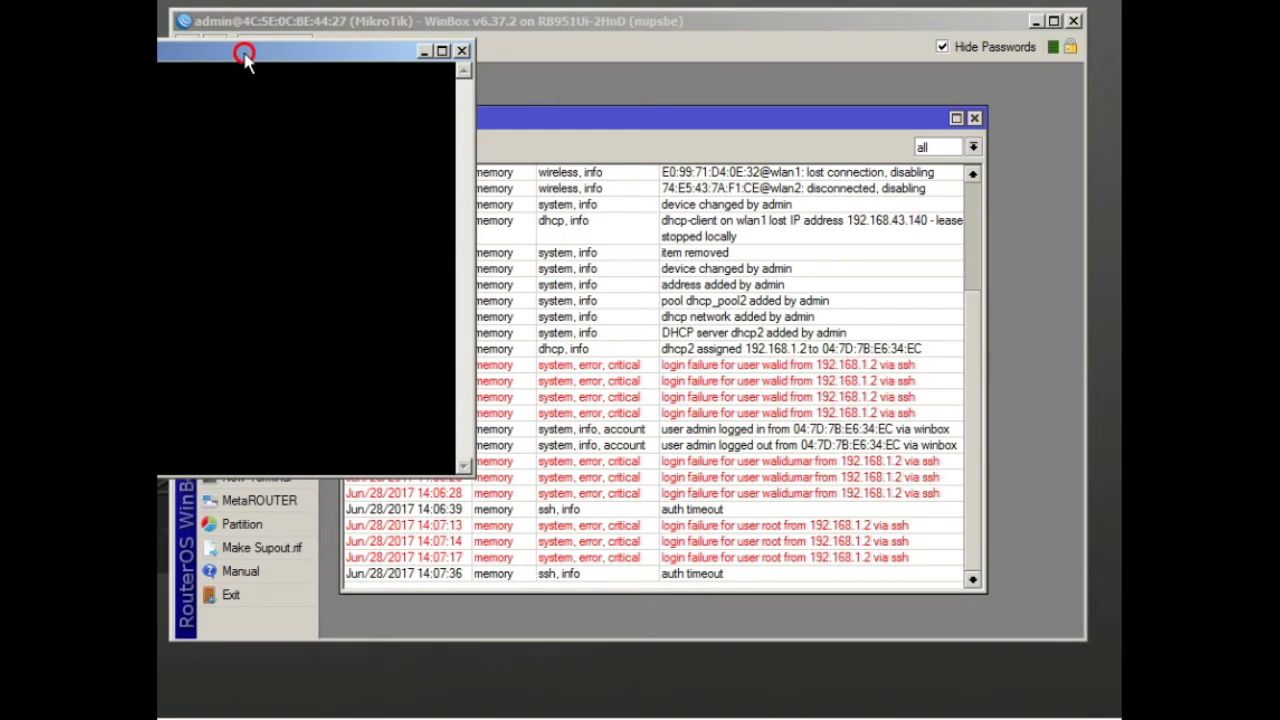
{"action": "left_click_drag", "start_coordinate": [779, 93], "coordinate": [749, 128]}
{"action": "type", "text": "tes"}
{"action": "key", "text": "Return"}
{"action": "key", "text": "Return"}
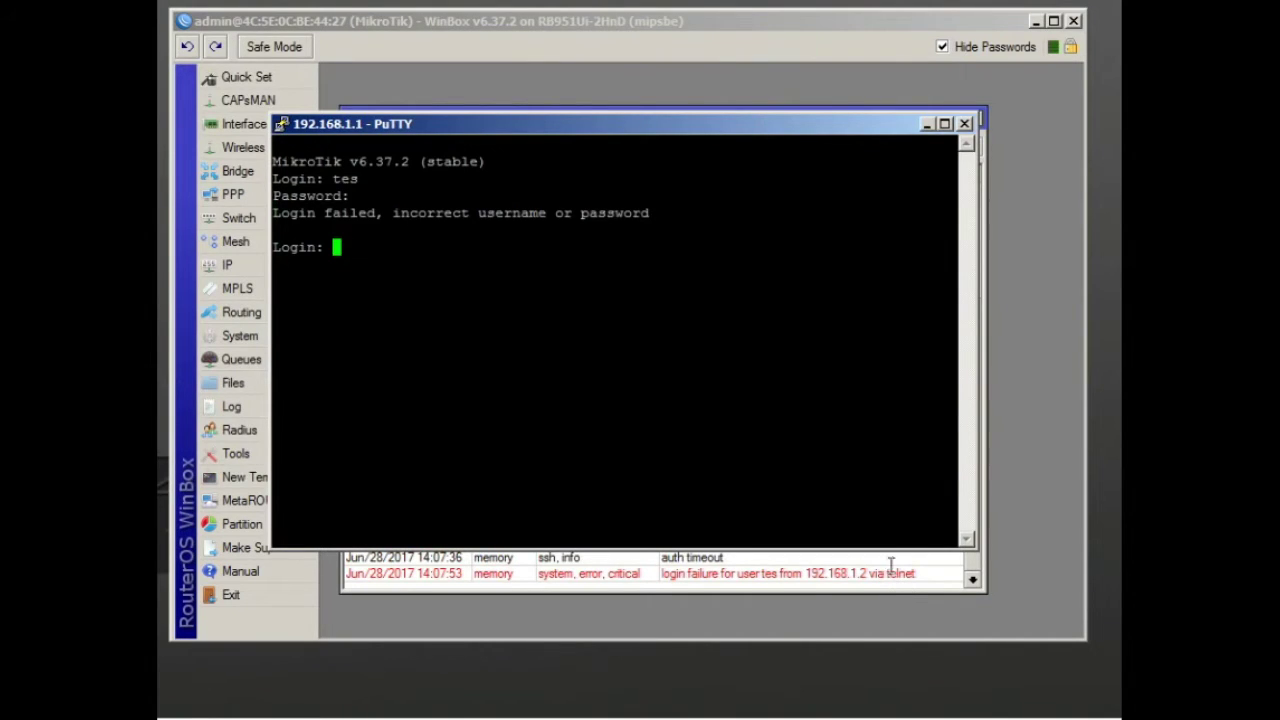
Close the failed Telnet session and confirm
{"action": "left_click", "coordinate": [968, 124]}
{"action": "left_click", "coordinate": [408, 407]}
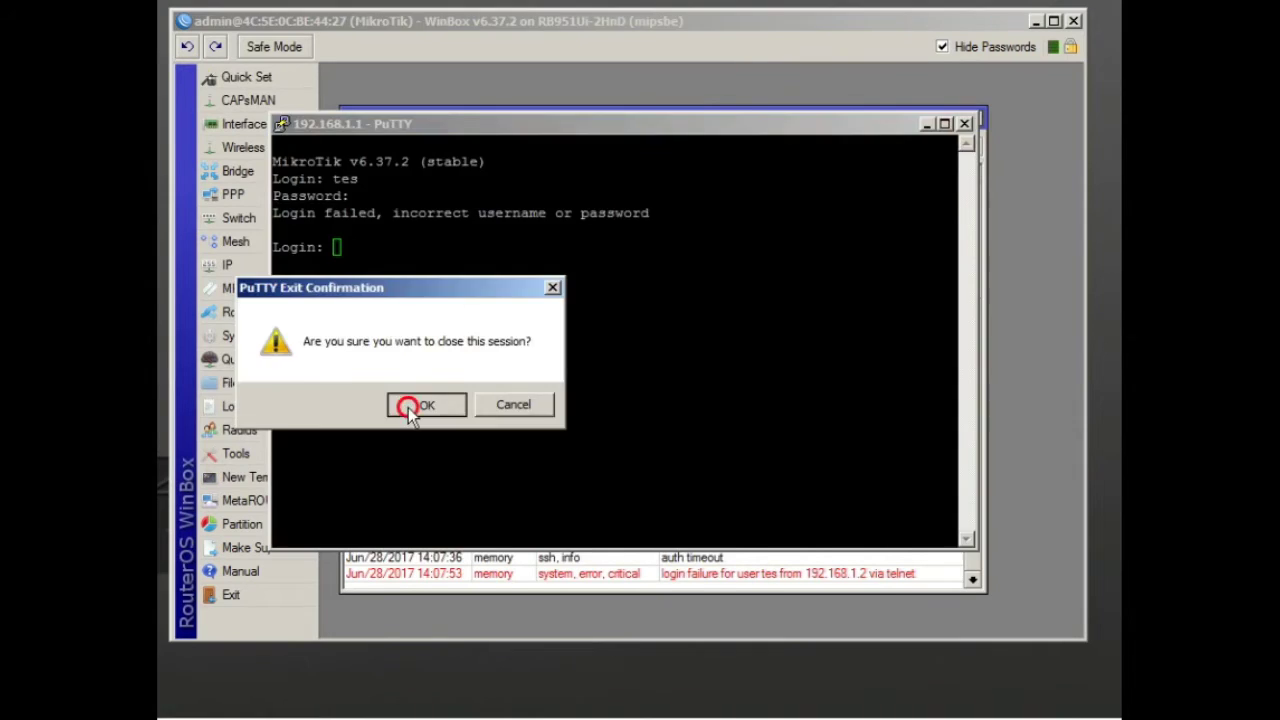
{"action": "left_click", "coordinate": [291, 273]}
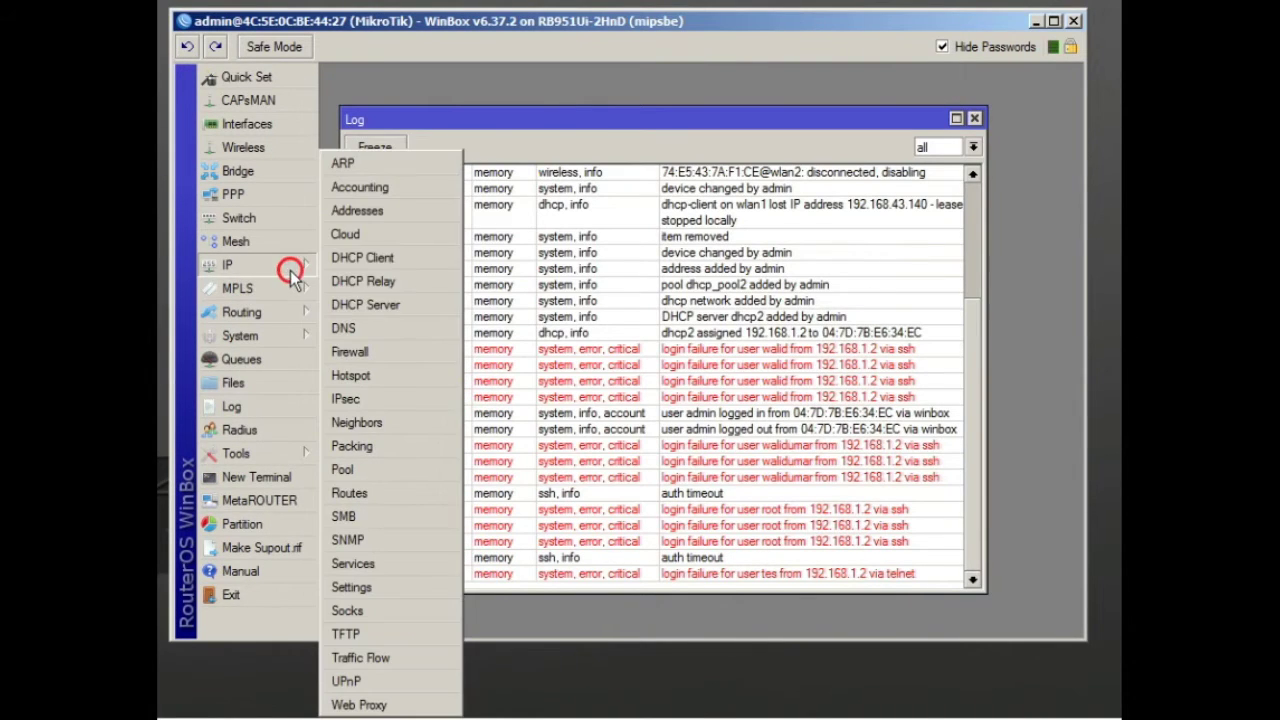
In IP Services, disable ssh, then telnet, then ftp one by one
{"action": "left_click", "coordinate": [362, 566]}
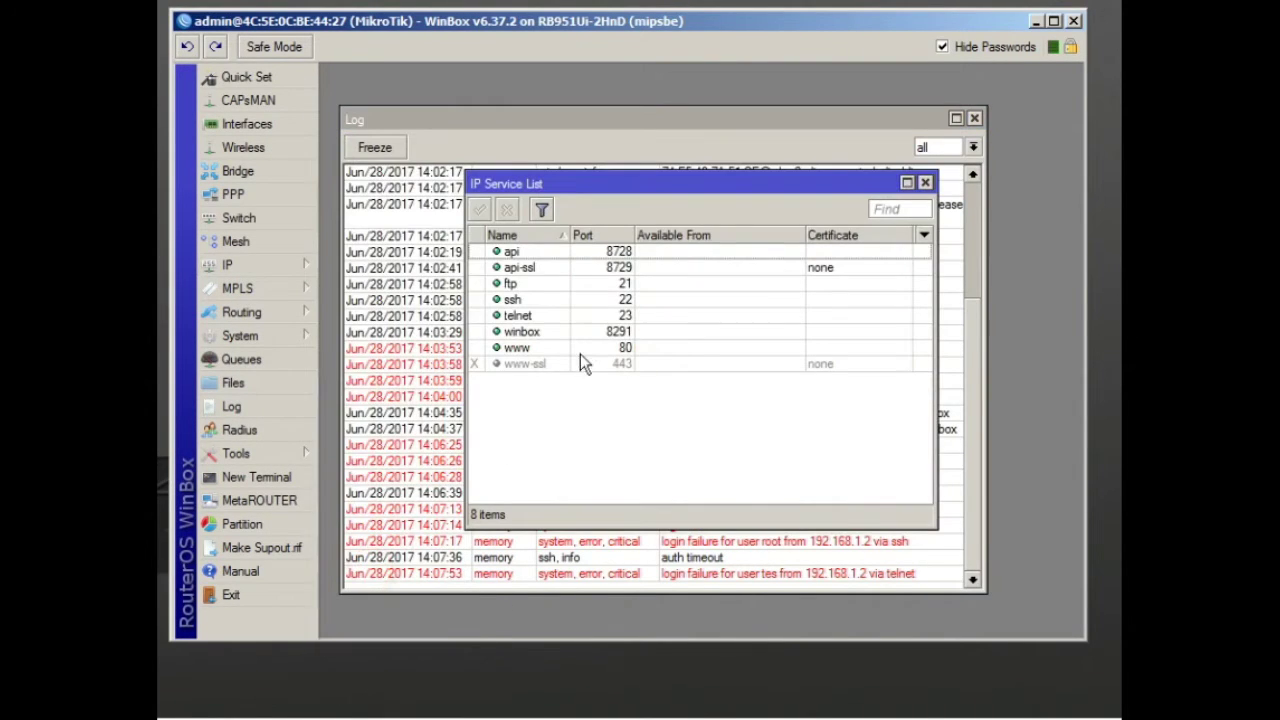
{"action": "left_click", "coordinate": [575, 437]}
{"action": "left_click", "coordinate": [530, 314]}
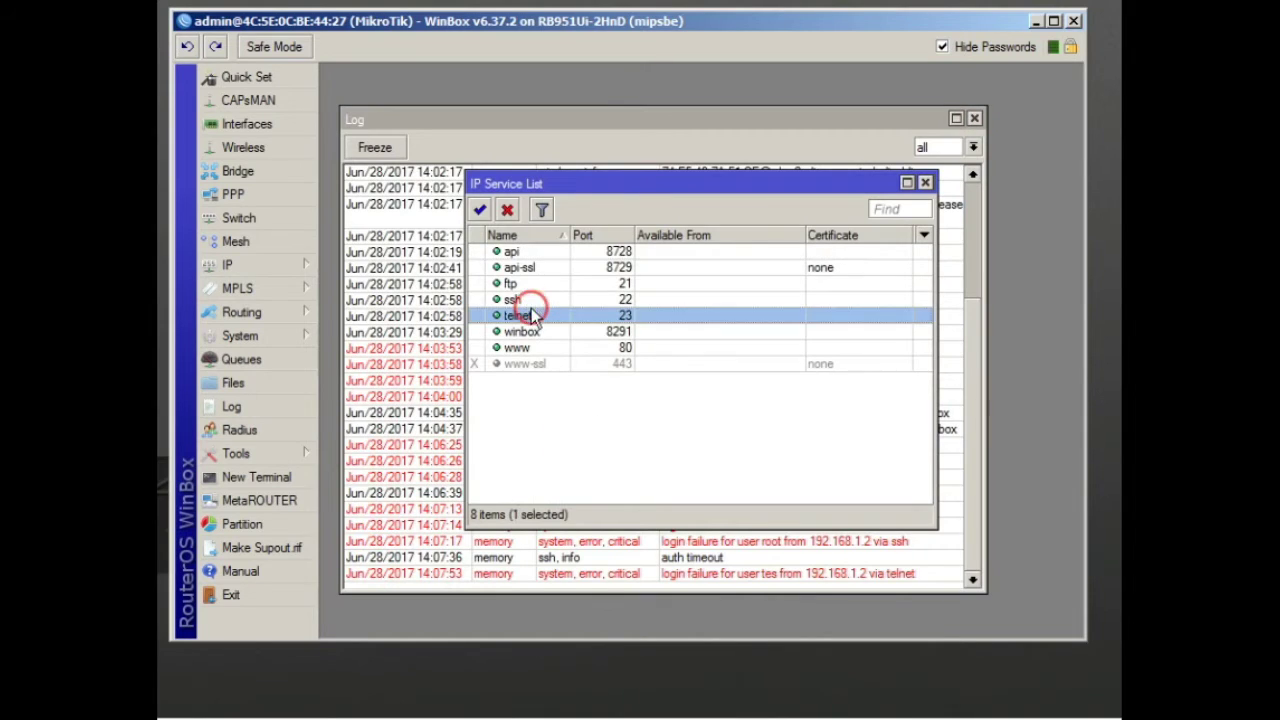
{"action": "left_click", "coordinate": [522, 299]}
{"action": "left_click", "coordinate": [507, 209]}
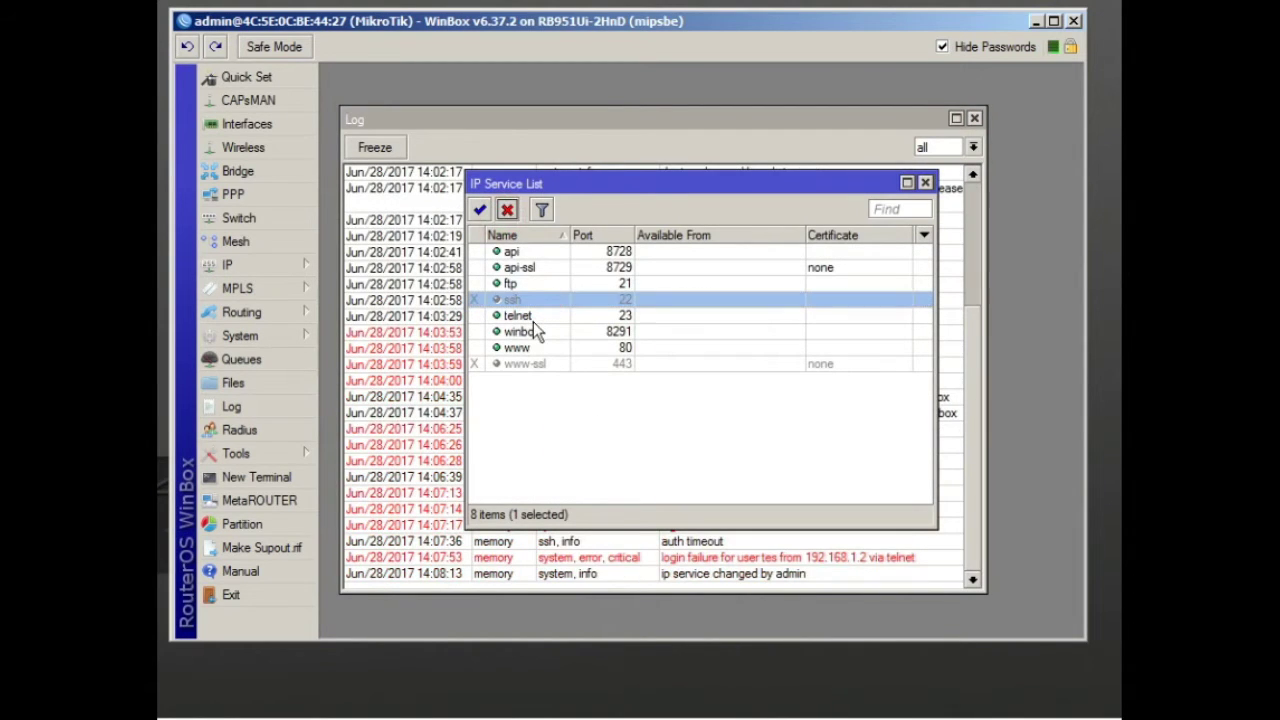
{"action": "left_click", "coordinate": [520, 315]}
{"action": "left_click", "coordinate": [507, 209]}
{"action": "left_click", "coordinate": [607, 452]}
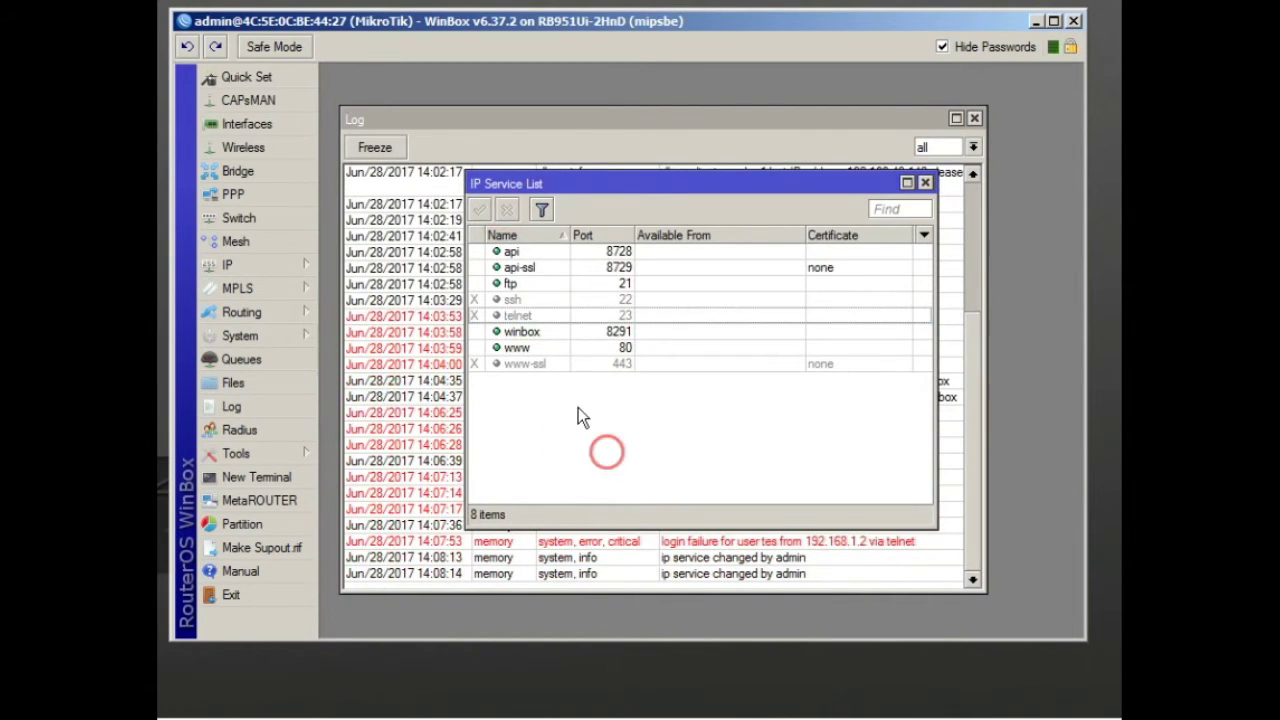
{"action": "left_click", "coordinate": [531, 284]}
{"action": "left_click", "coordinate": [507, 209]}
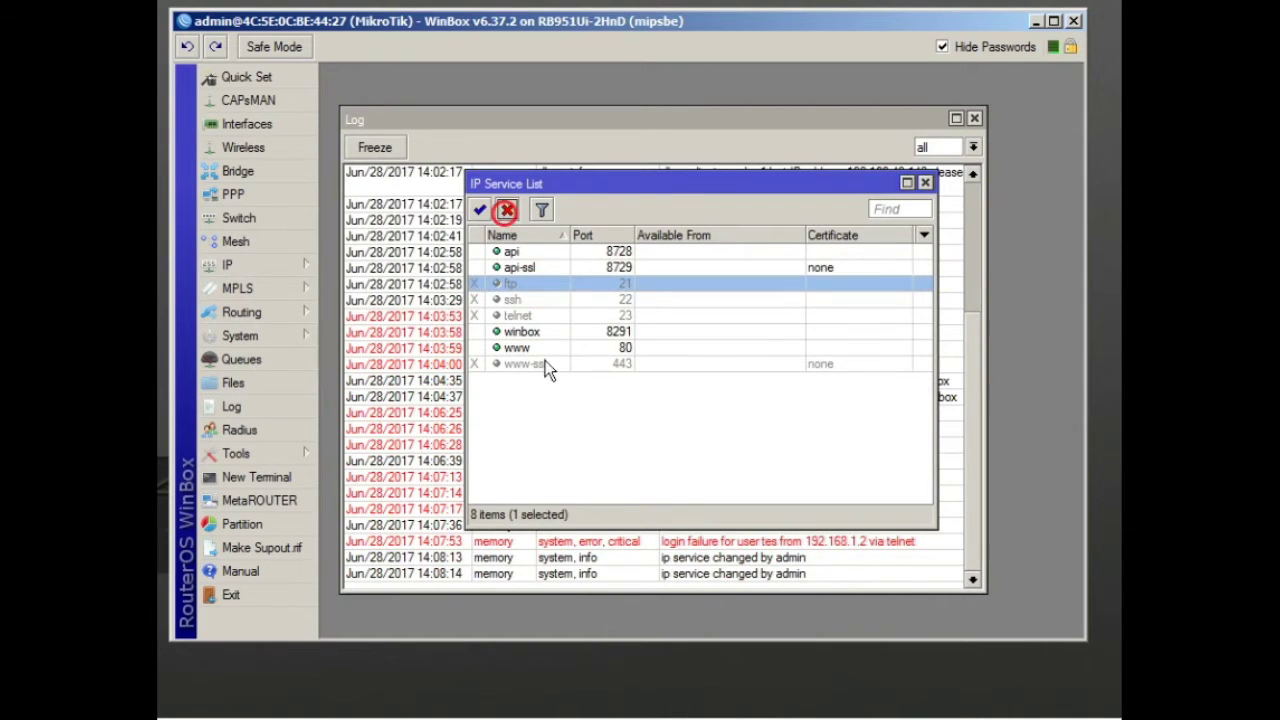
{"action": "left_click", "coordinate": [609, 462]}
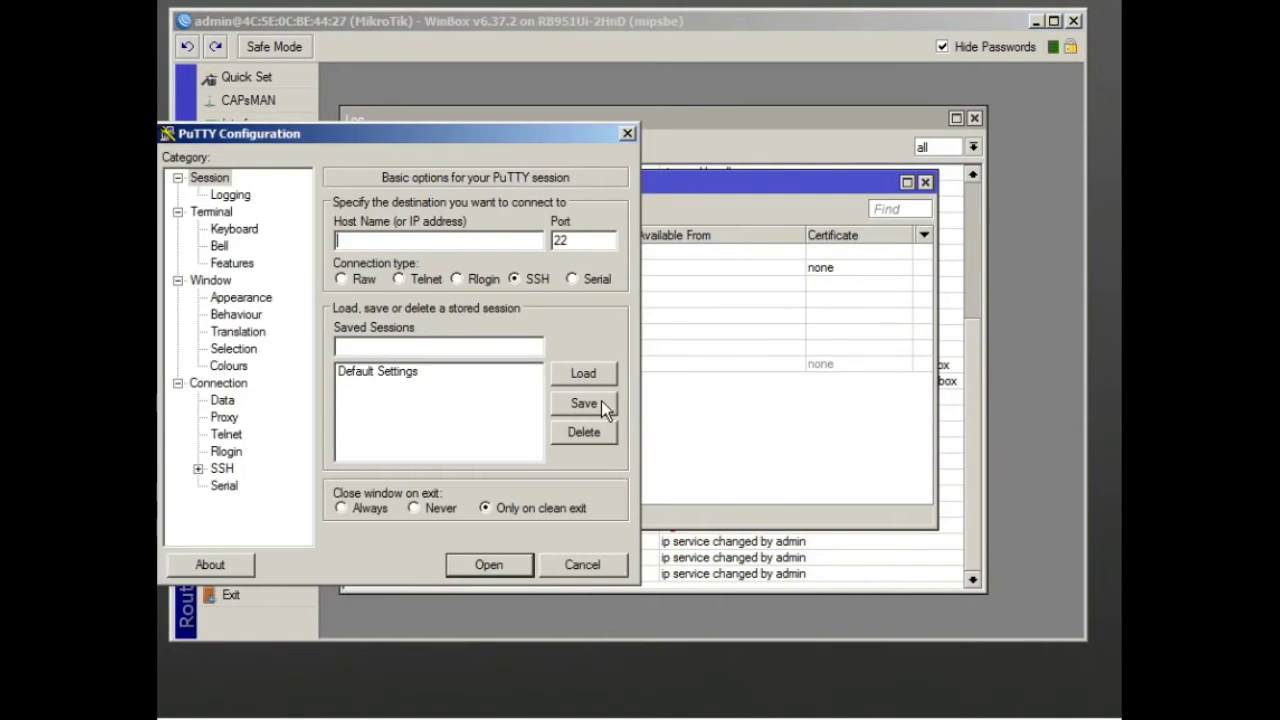
Try SSH to 192.168.1.1, dismiss the Connection refused error, and close PuTTY
{"action": "type", "text": "192.168.1.1"}
{"action": "key", "text": "Return"}
{"action": "left_click", "coordinate": [397, 77]}
{"action": "left_click", "coordinate": [643, 129]}
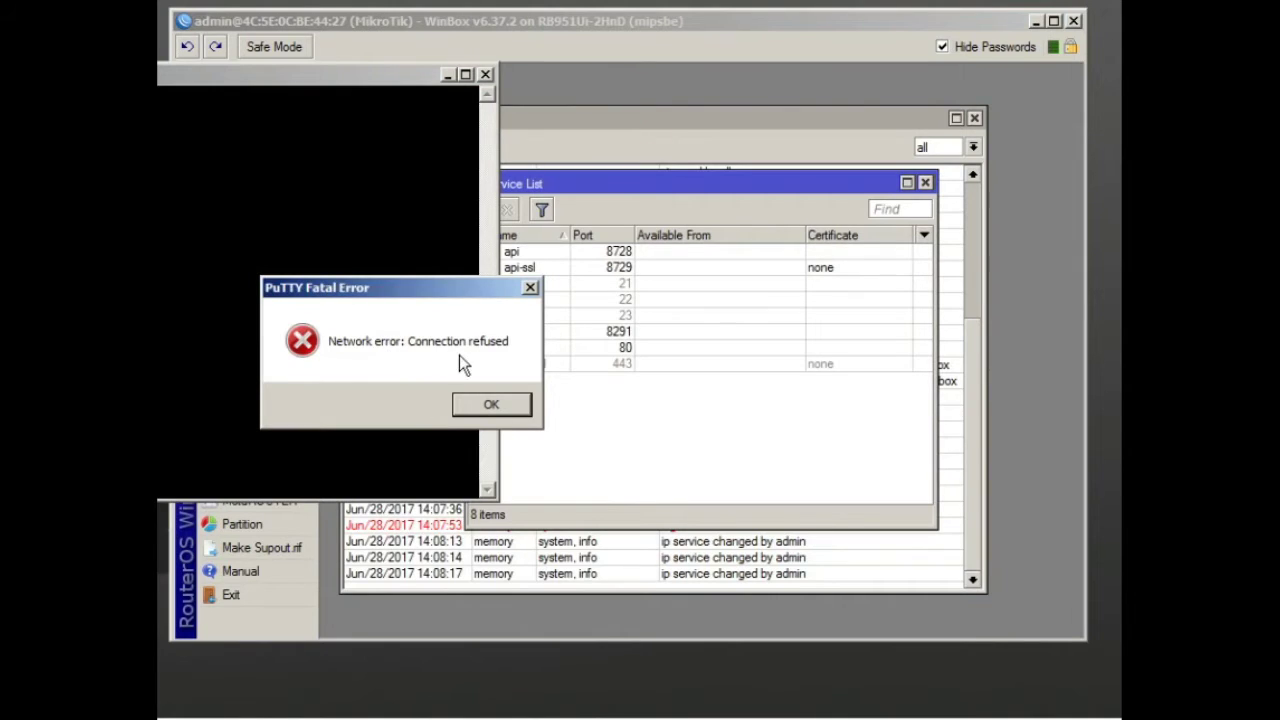
{"action": "left_click", "coordinate": [490, 406]}
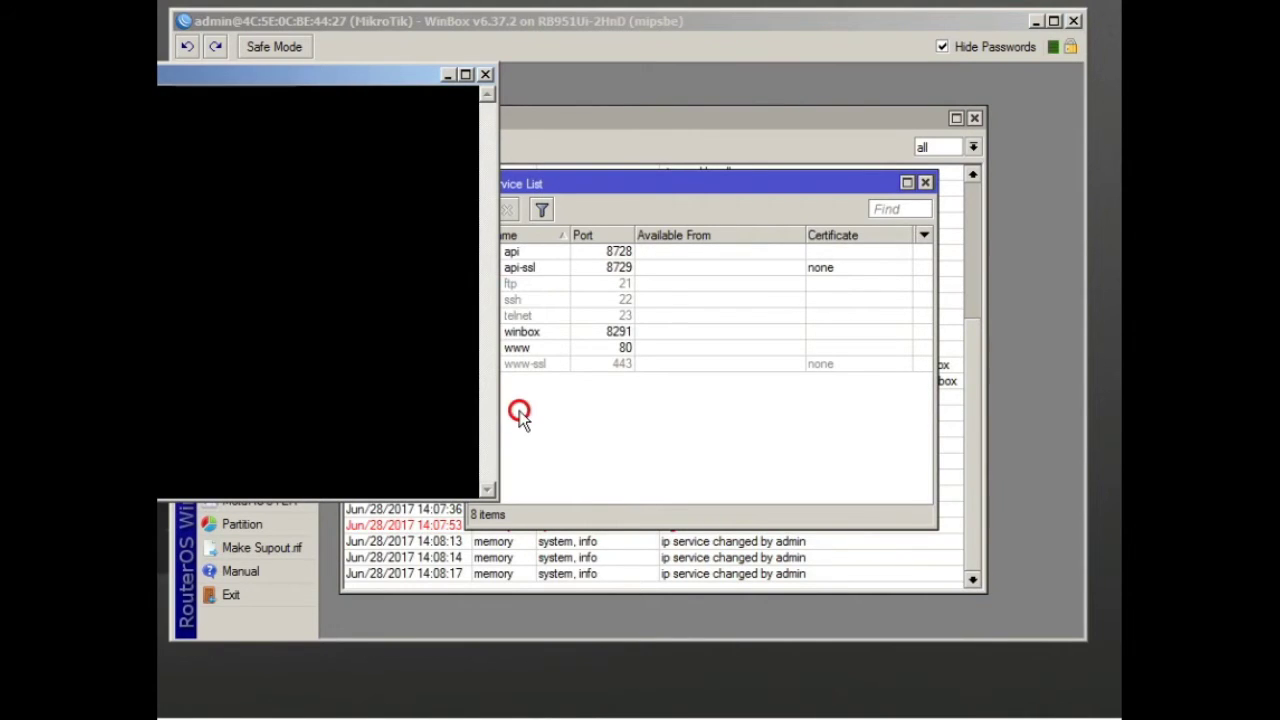
{"action": "left_click", "coordinate": [485, 76]}
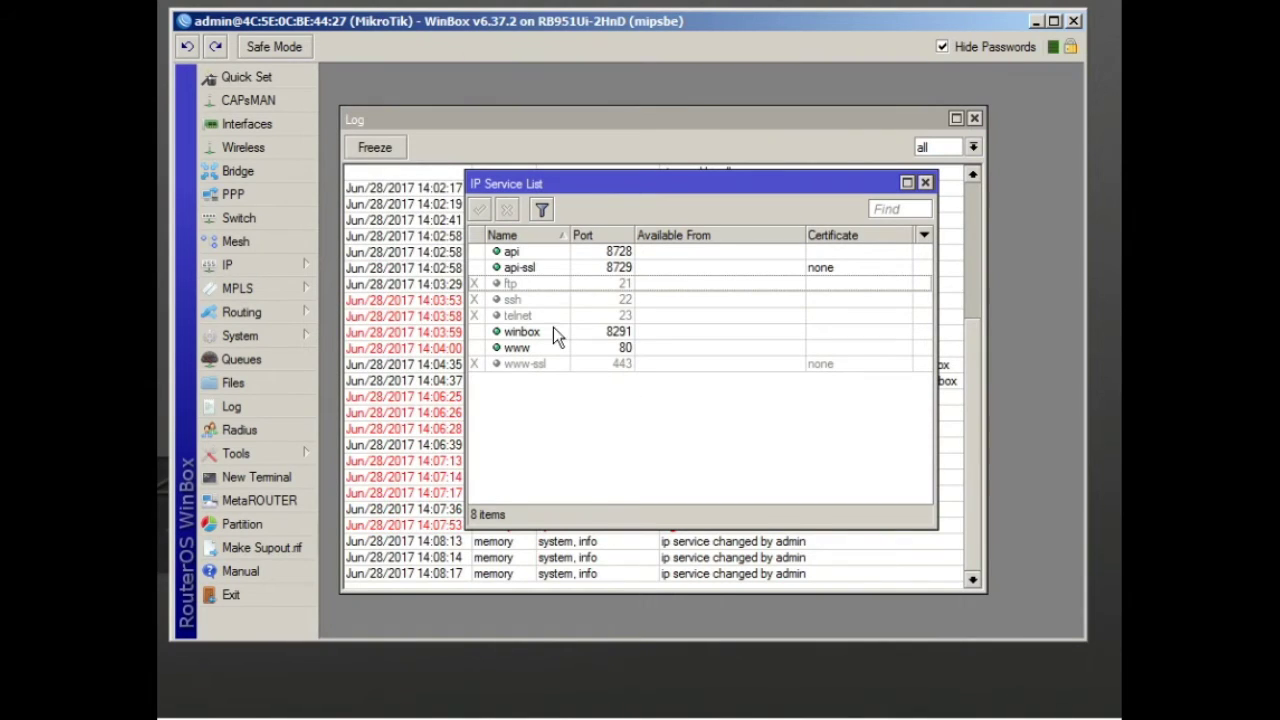
Enable ssh again and change its port from 22 to 212
{"action": "left_click", "coordinate": [543, 284]}
{"action": "left_click", "coordinate": [543, 300]}
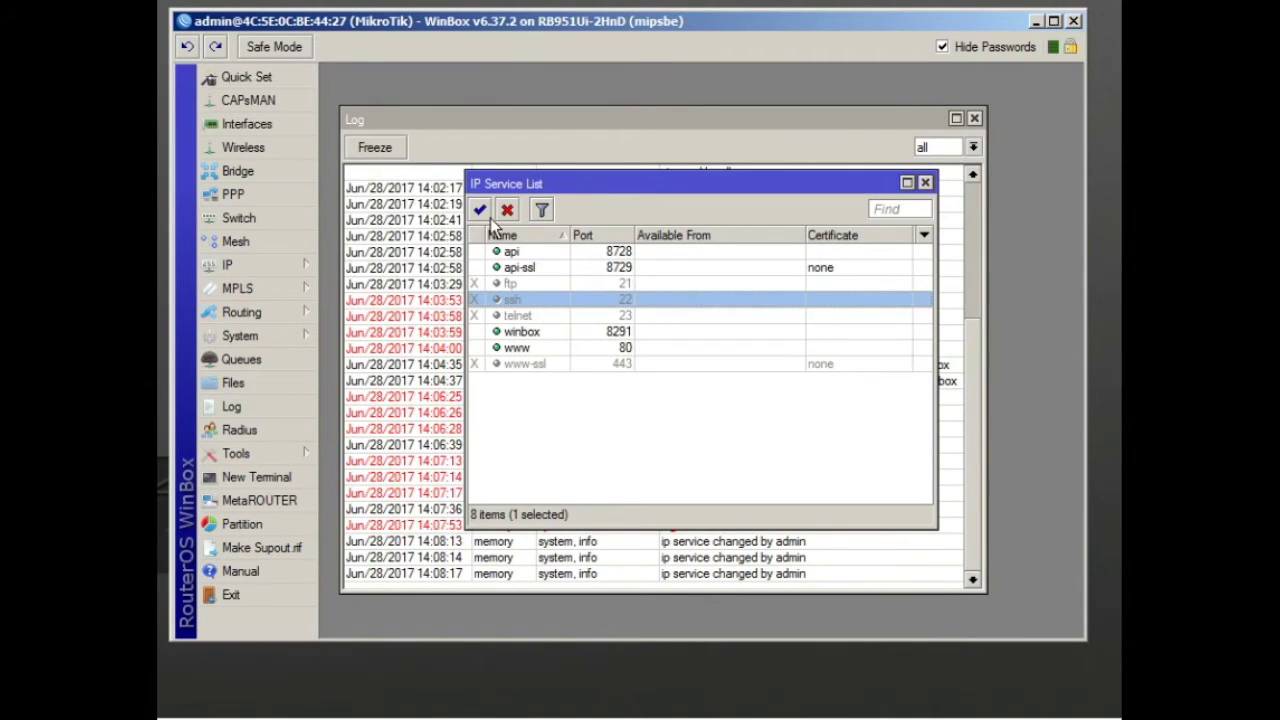
{"action": "left_click", "coordinate": [480, 210]}
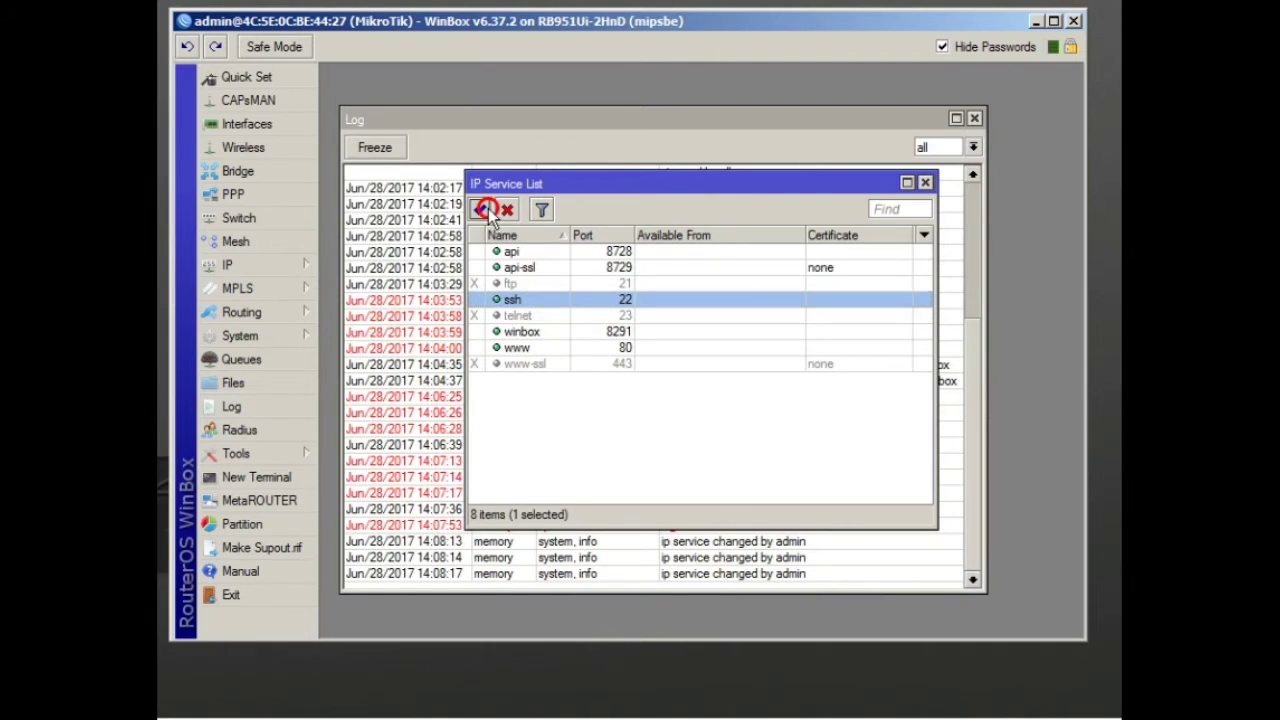
{"action": "double_click", "coordinate": [545, 300]}
{"action": "double_click", "coordinate": [724, 327]}
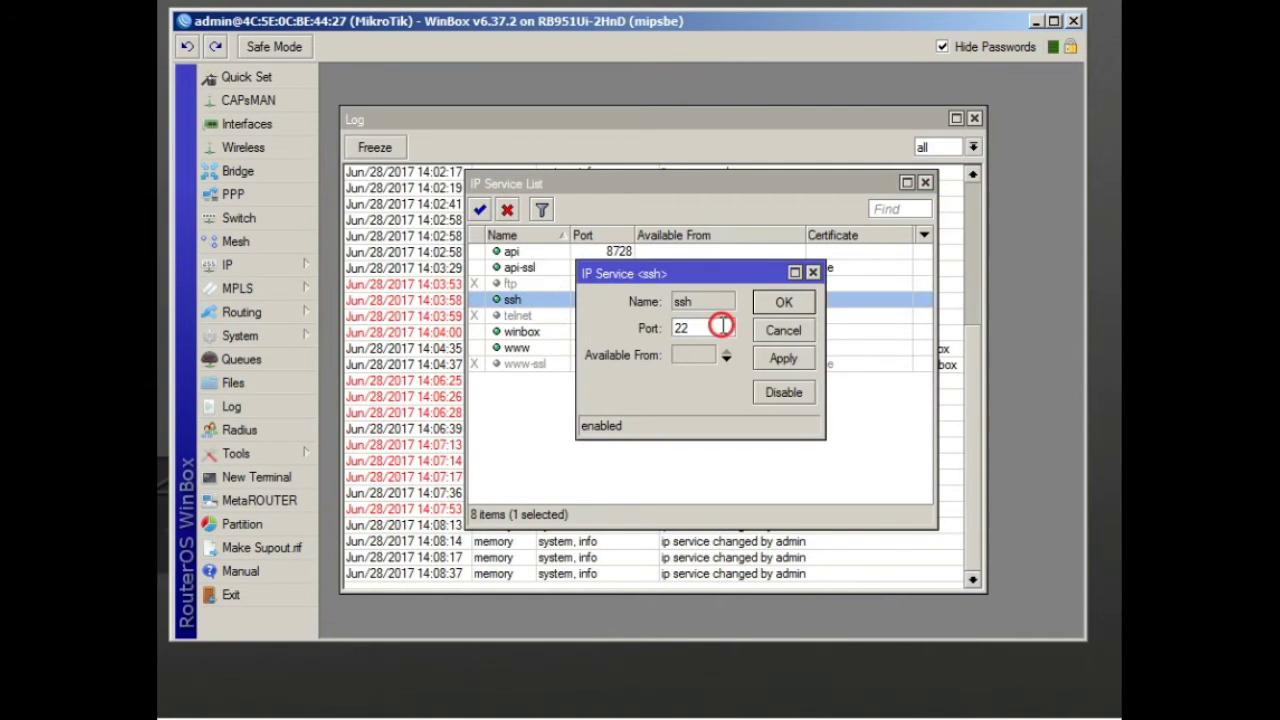
{"action": "type", "text": "212"}
{"action": "left_click", "coordinate": [784, 302]}
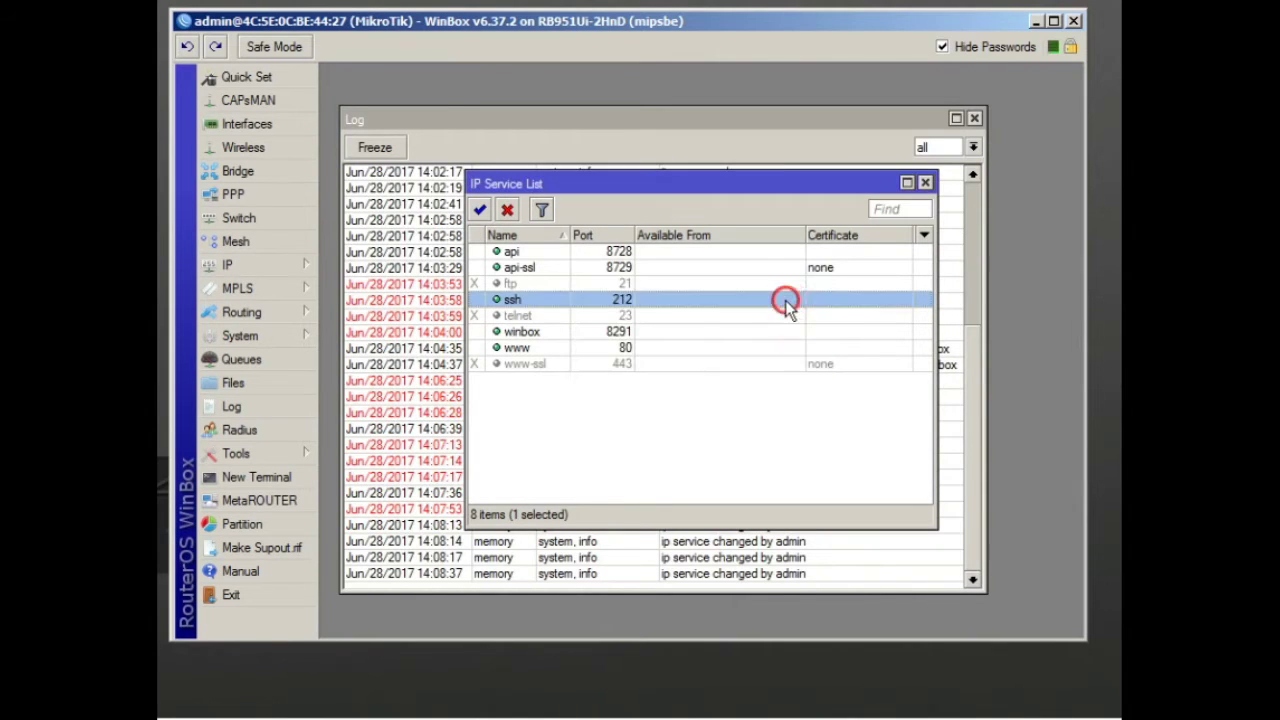
{"action": "left_click", "coordinate": [759, 464]}
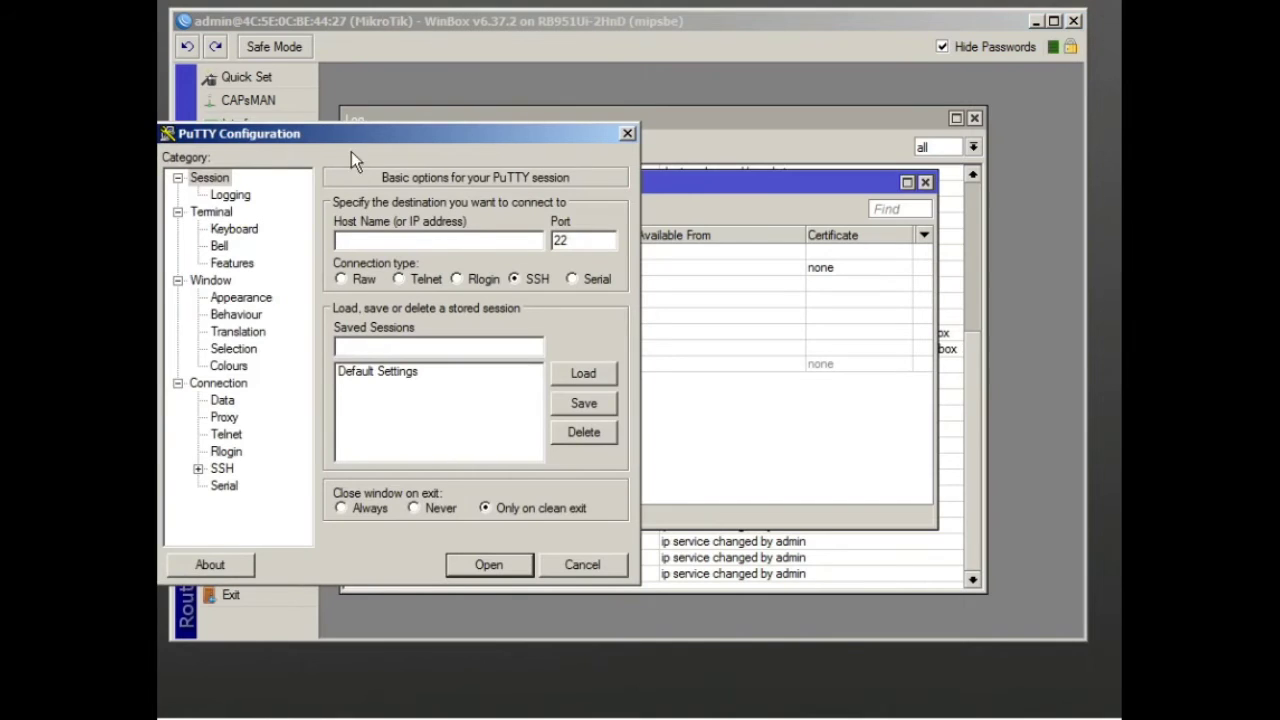
Open an SSH connection to 192.168.1.1 on port 212 and accept the host key
{"action": "left_click_drag", "start_coordinate": [470, 138], "coordinate": [765, 110]}
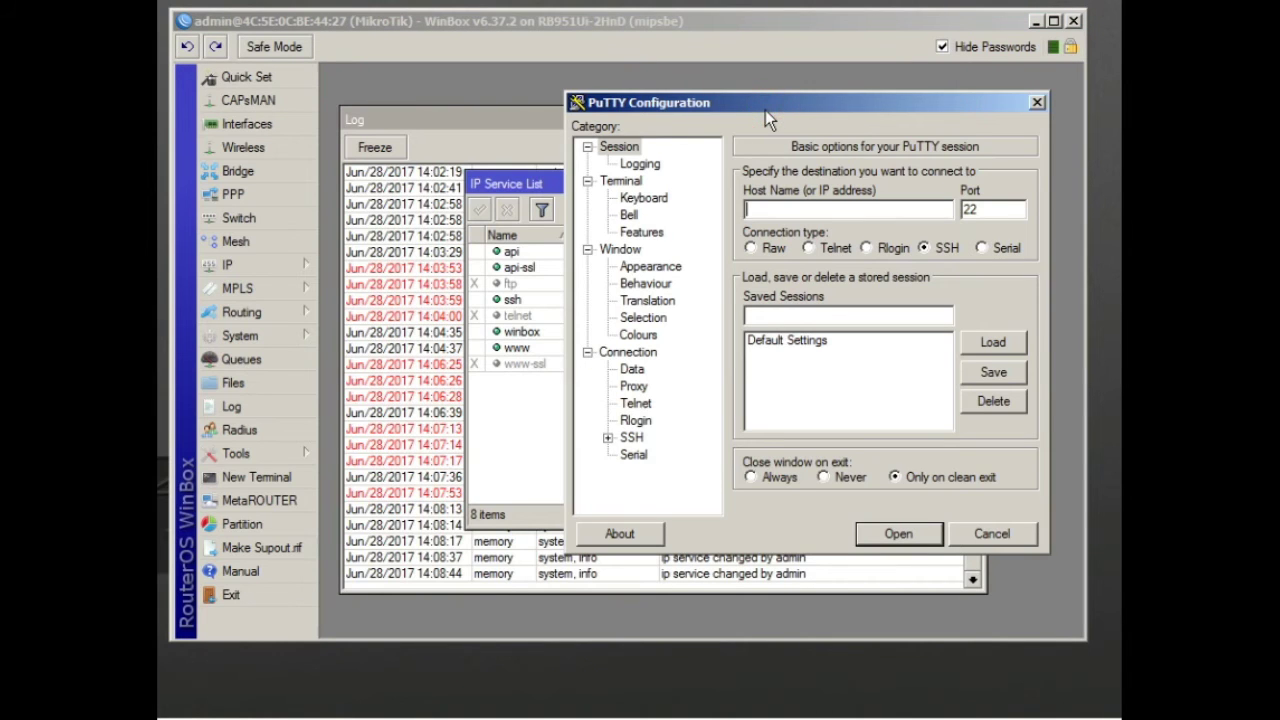
{"action": "type", "text": "192.168.1.1"}
{"action": "double_click", "coordinate": [987, 209]}
{"action": "type", "text": "212"}
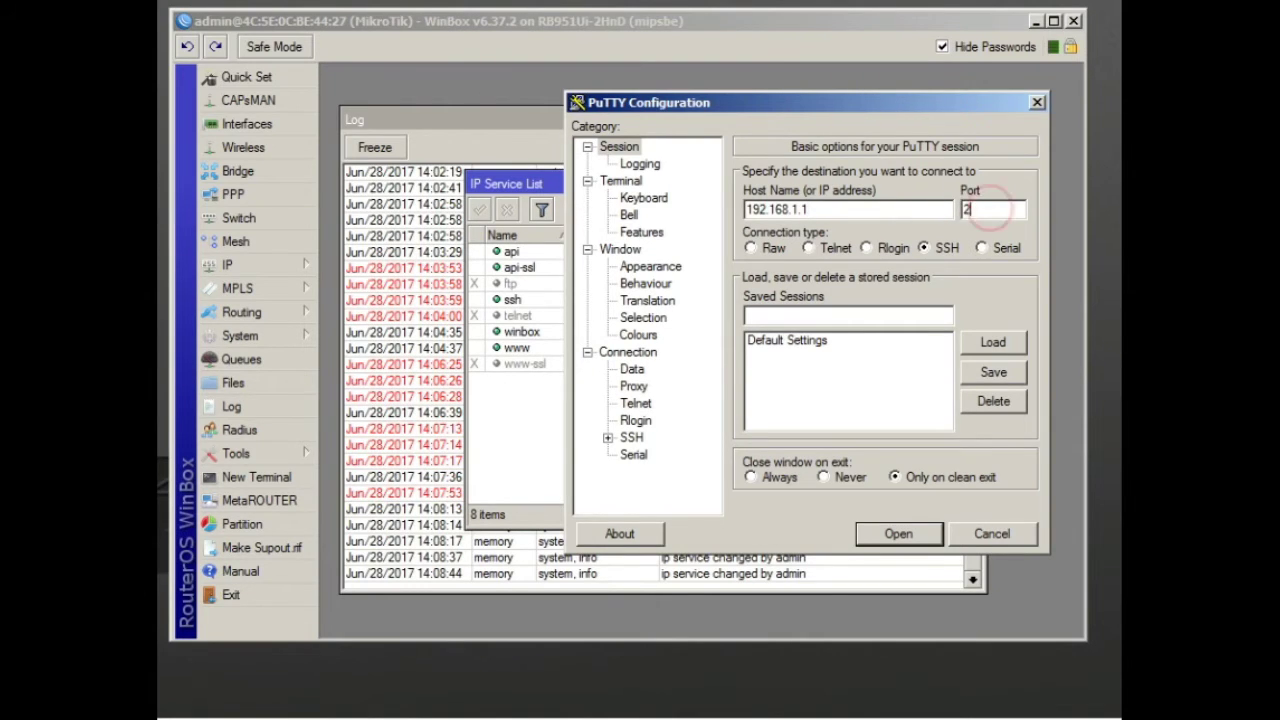
{"action": "key", "text": "Return"}
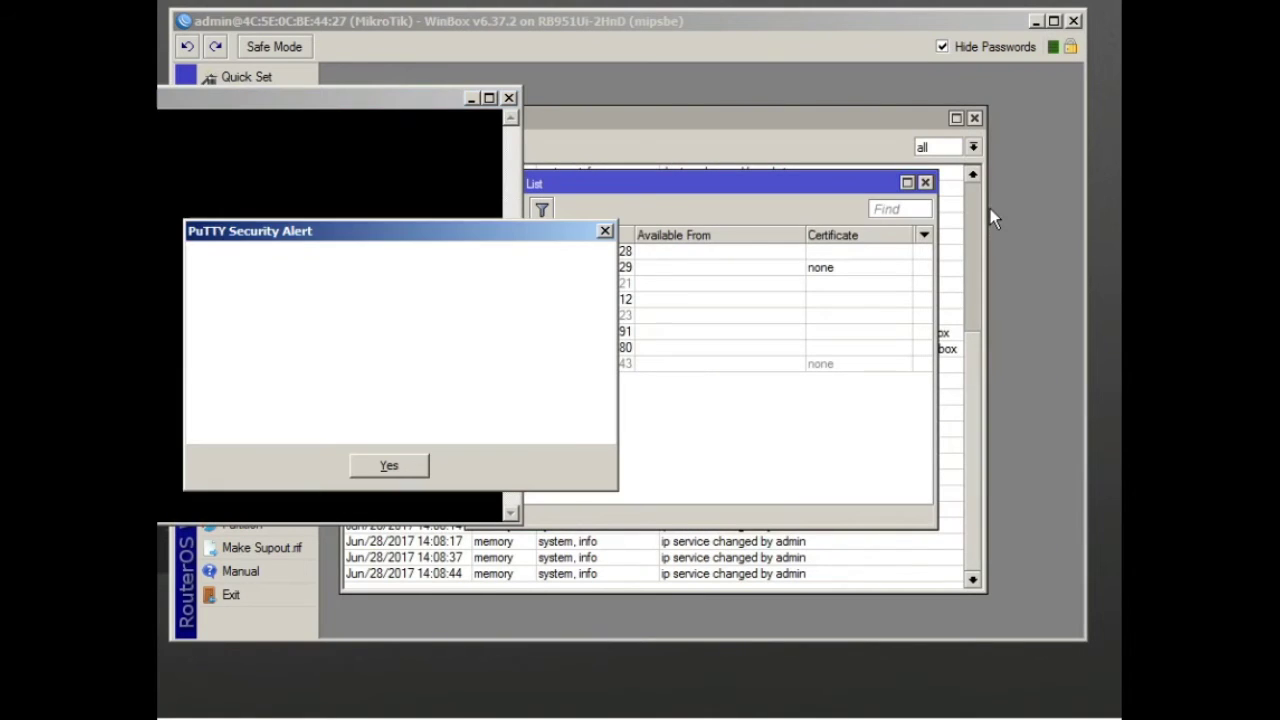
{"action": "left_click", "coordinate": [405, 478]}
Submit a login username, then close the denied SSH session and confirm
{"action": "left_click_drag", "start_coordinate": [374, 102], "coordinate": [826, 100]}
{"action": "type", "text": "walid"}
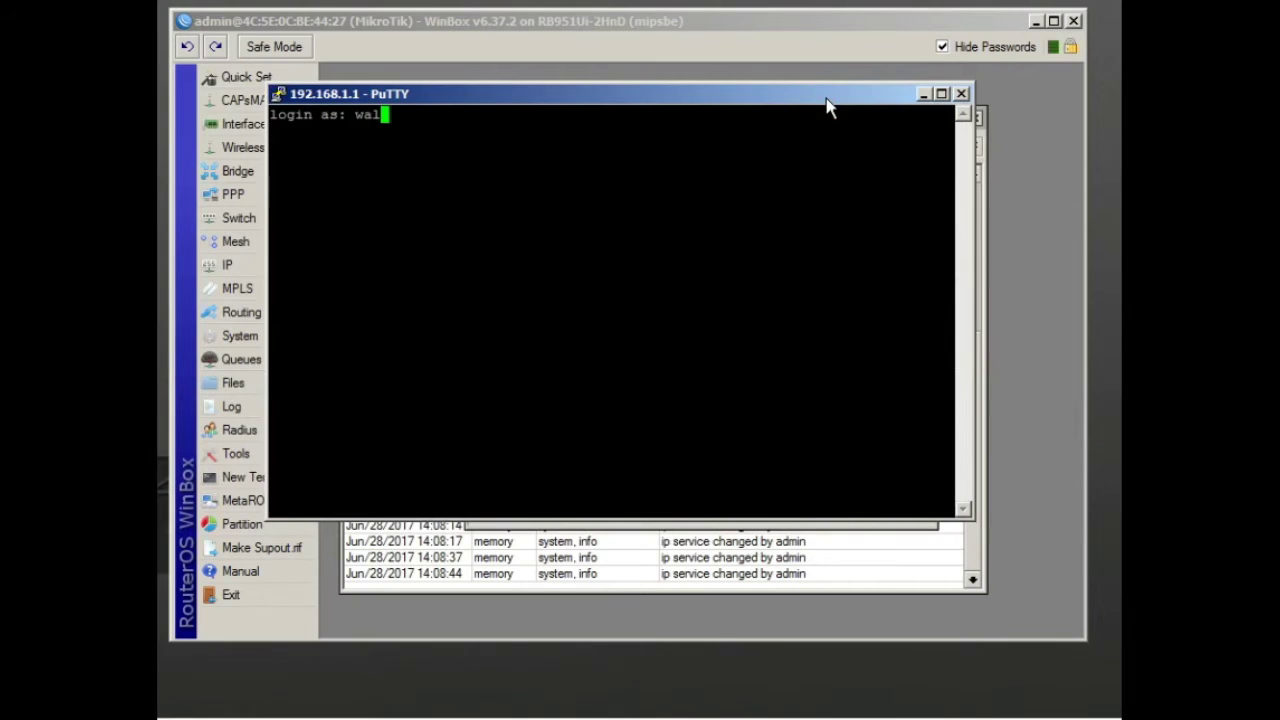
{"action": "key", "text": "Return"}
{"action": "key", "text": "Return"}
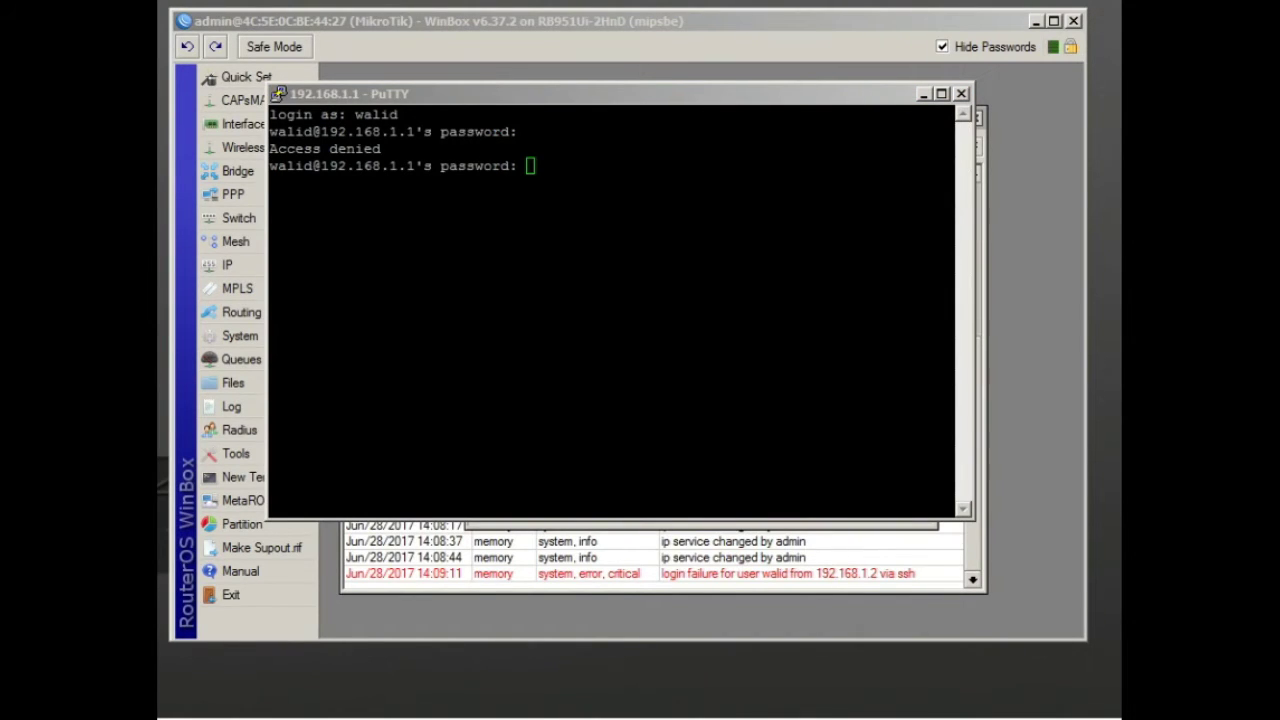
{"action": "left_click", "coordinate": [960, 97]}
{"action": "left_click", "coordinate": [408, 401]}
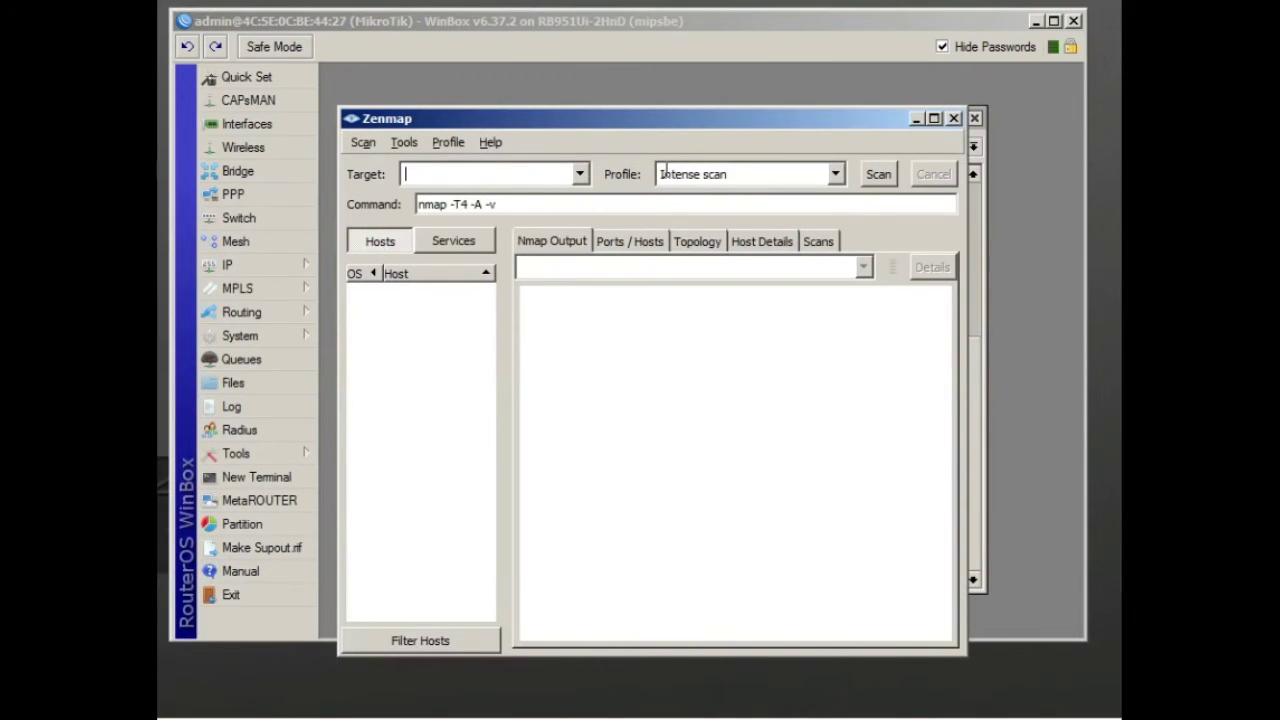
Scan target 192.168.1.1 with the 'Intense scan, all TCP ports' profile
{"action": "type", "text": "192.168.1.1"}
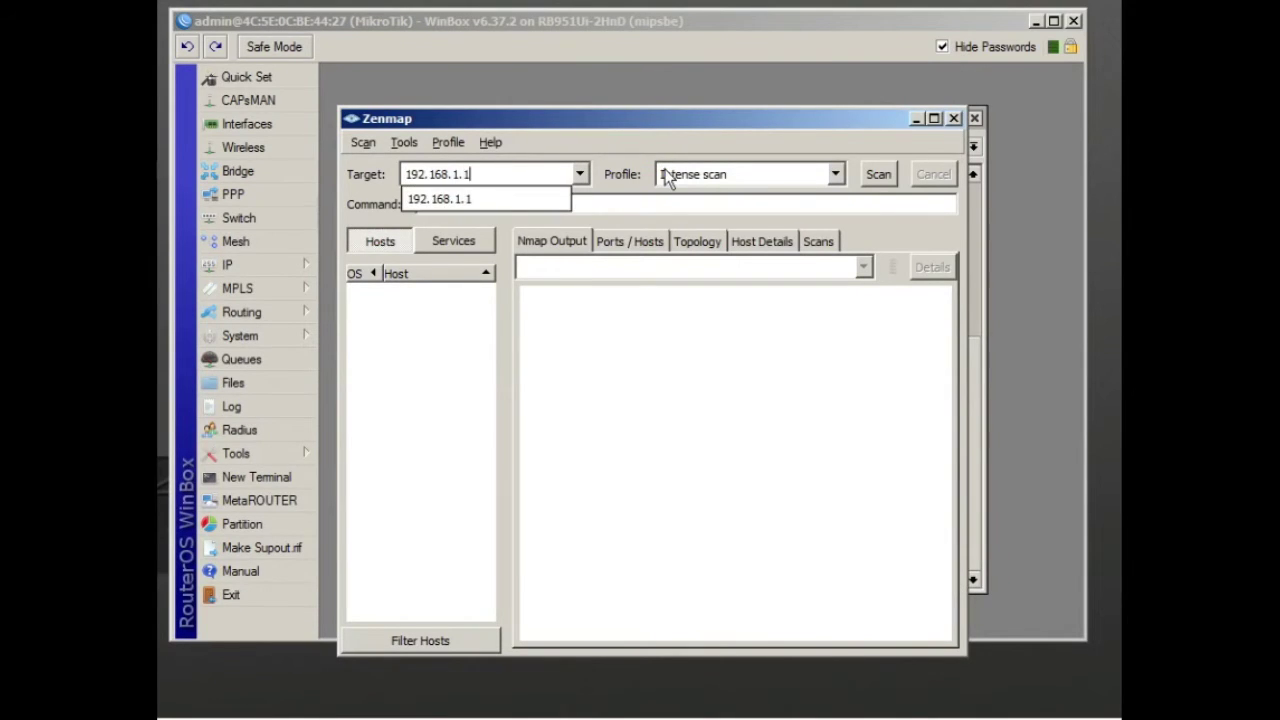
{"action": "left_click", "coordinate": [808, 172]}
{"action": "left_click", "coordinate": [832, 175]}
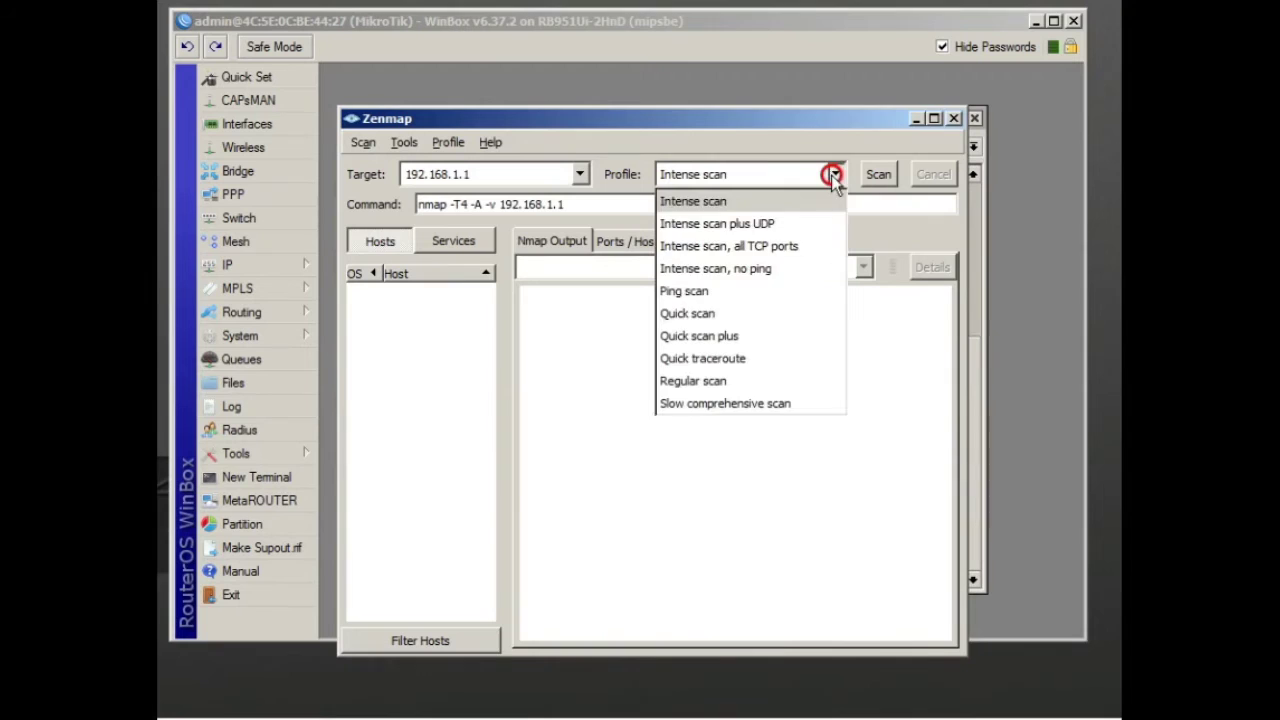
{"action": "left_click", "coordinate": [798, 246]}
{"action": "left_click", "coordinate": [880, 175]}
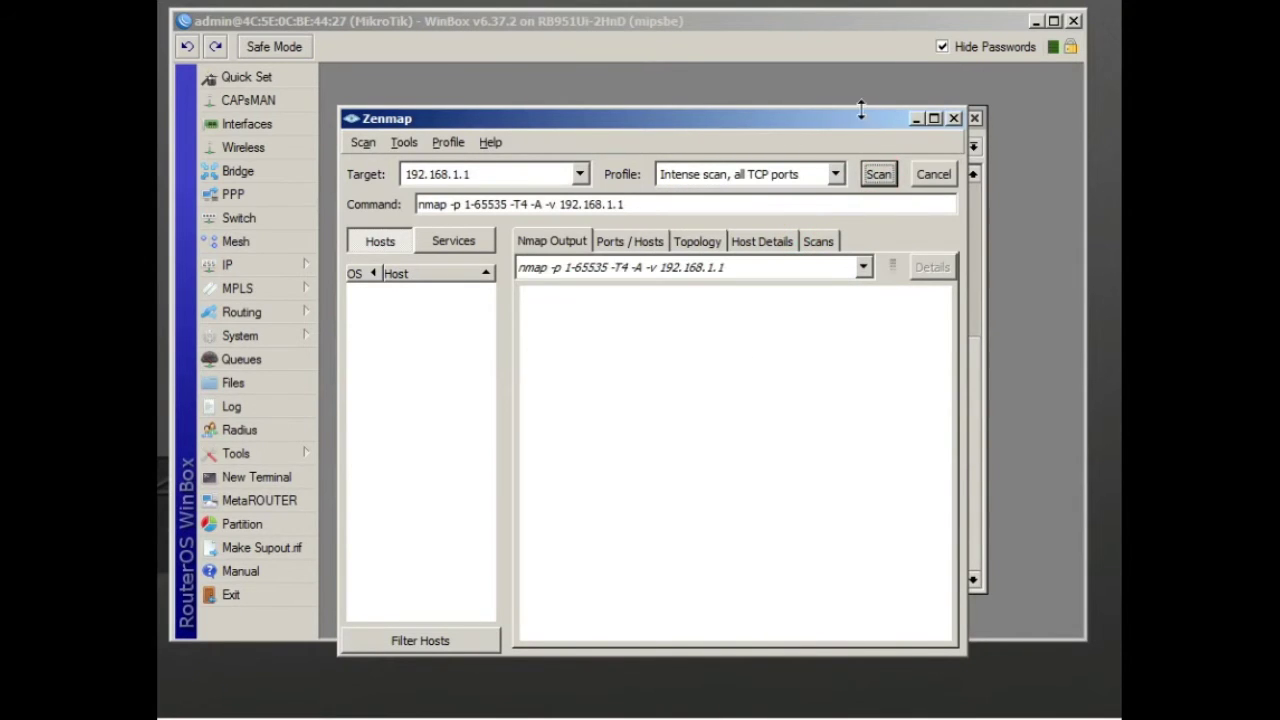
Enlarge the Zenmap window to view the scan output
{"action": "left_click_drag", "start_coordinate": [855, 105], "coordinate": [851, 63]}
{"action": "left_click_drag", "start_coordinate": [963, 643], "coordinate": [1048, 688]}
{"action": "left_click_drag", "start_coordinate": [338, 588], "coordinate": [240, 588]}
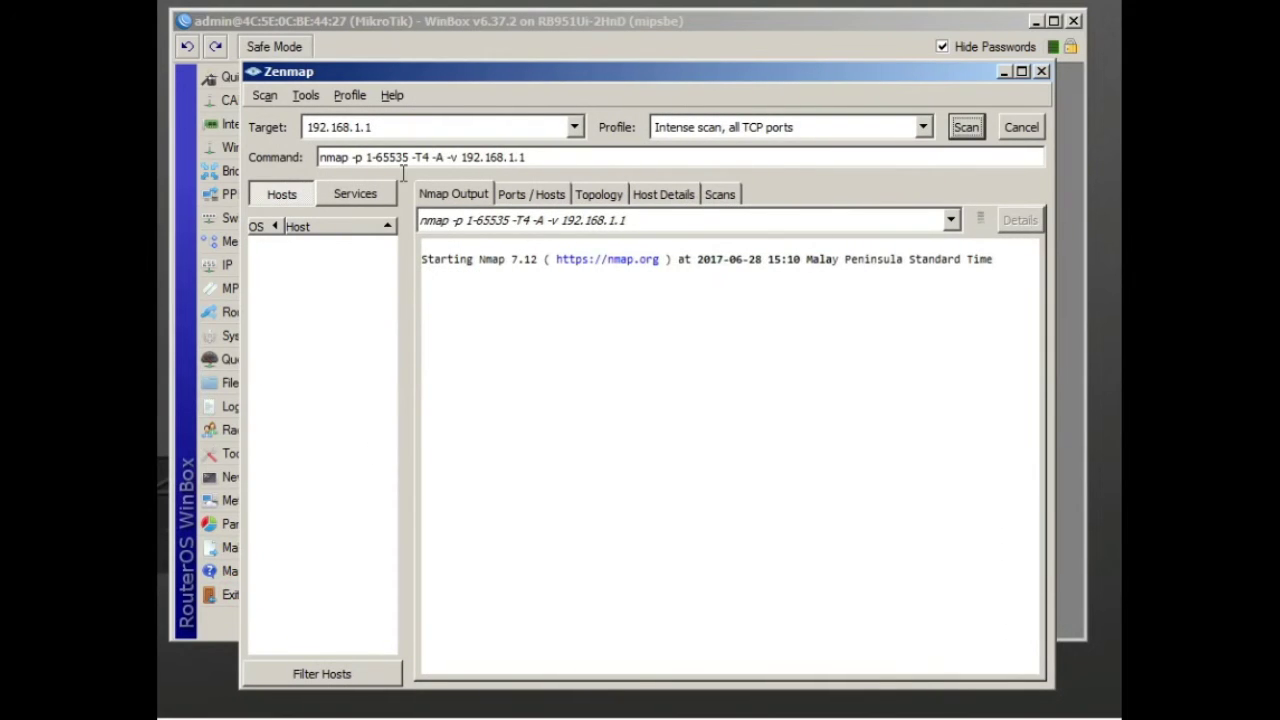
{"action": "left_click_drag", "start_coordinate": [375, 127], "coordinate": [272, 114]}
{"action": "double_click", "coordinate": [353, 127]}
{"action": "left_click", "coordinate": [603, 314]}
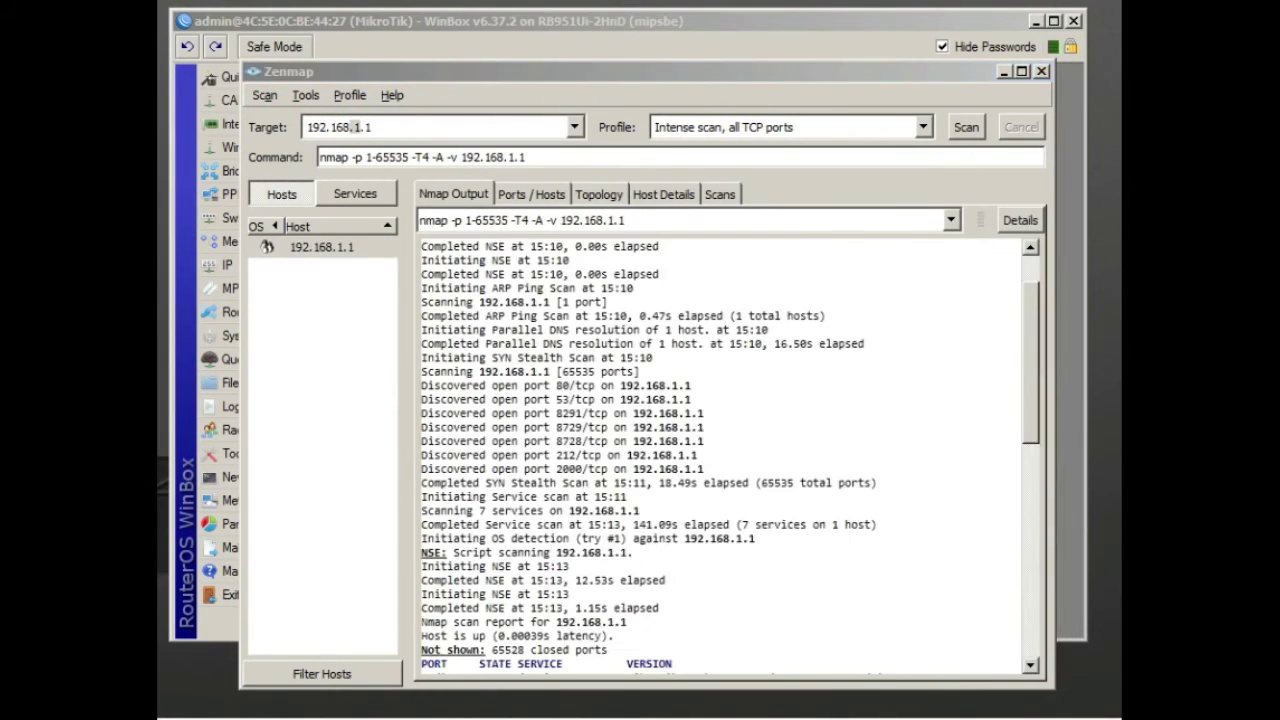
Highlight the discovered open ports, including 8291, 8729 and 212, in the Nmap output
{"action": "left_click_drag", "start_coordinate": [421, 385], "coordinate": [865, 471]}
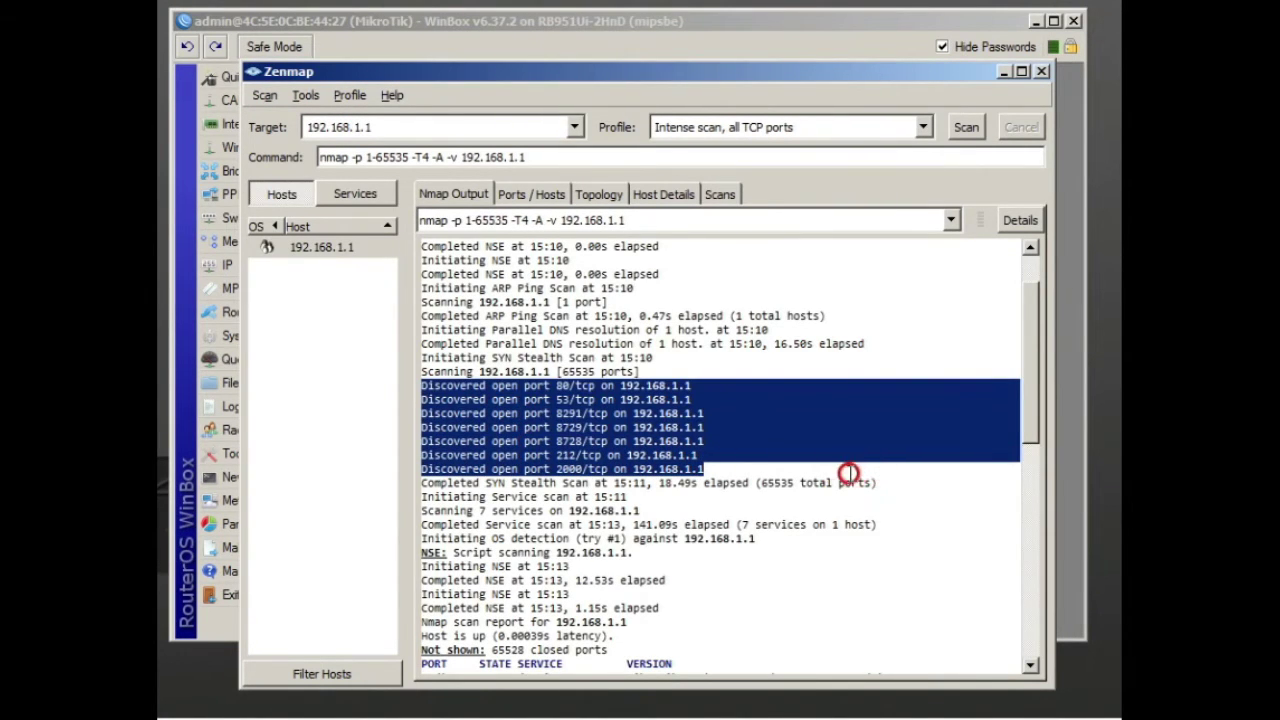
{"action": "double_click", "coordinate": [568, 413]}
{"action": "double_click", "coordinate": [566, 455]}
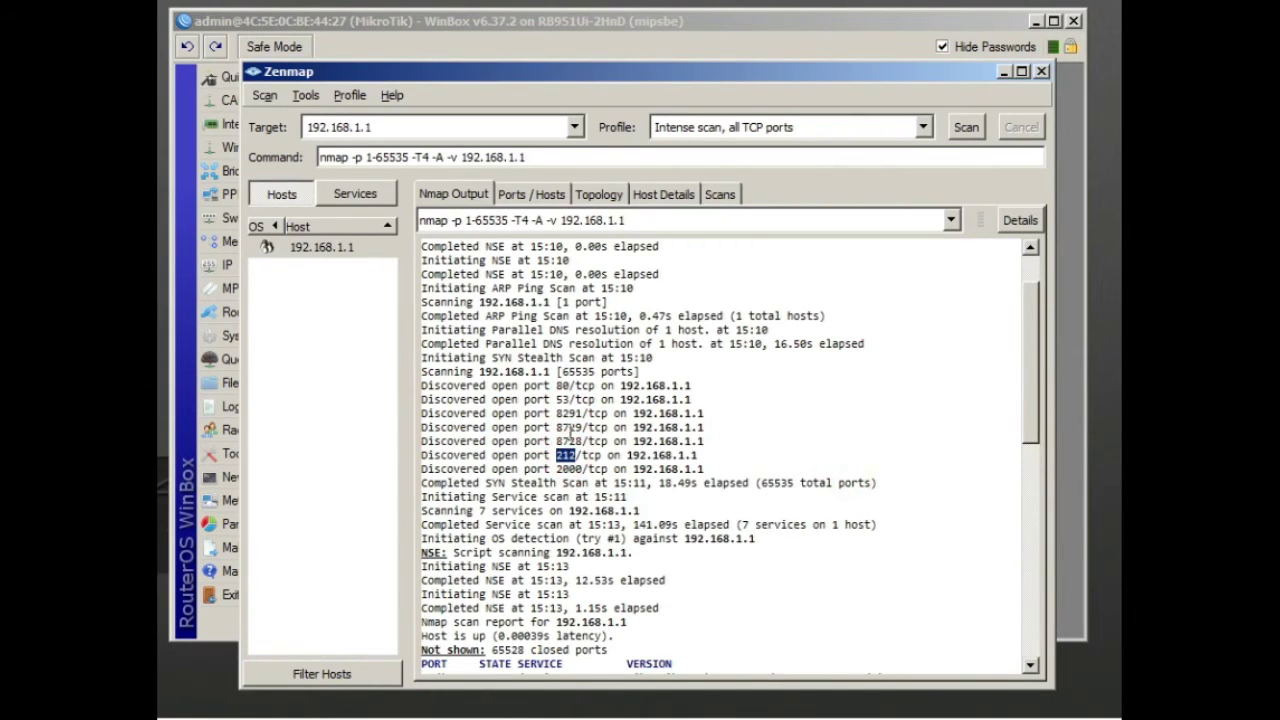
{"action": "left_click", "coordinate": [562, 390]}
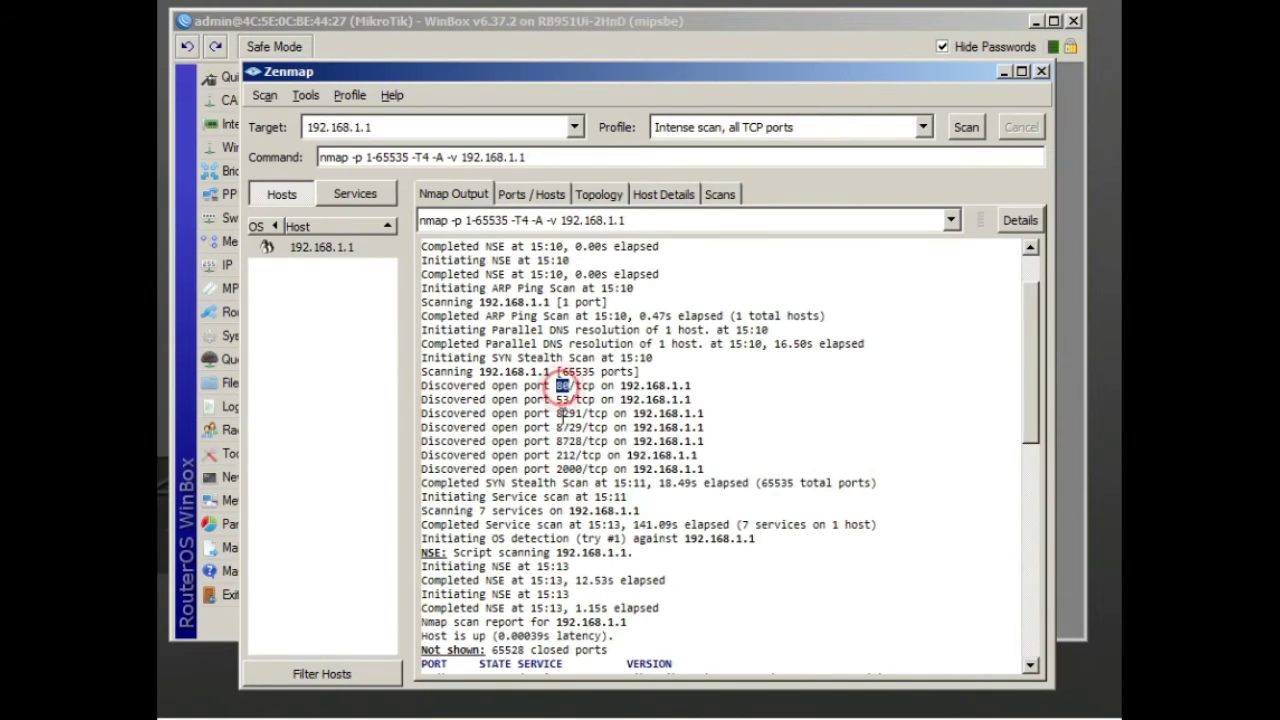
{"action": "left_click", "coordinate": [561, 421]}
{"action": "double_click", "coordinate": [566, 455]}
{"action": "left_click_drag", "start_coordinate": [1036, 446], "coordinate": [1024, 572]}
Point out the 212/tcp open ssh line running RouterOS sshd (protocol 2.0), then return to WinBox
{"action": "double_click", "coordinate": [430, 413]}
{"action": "left_click_drag", "start_coordinate": [428, 413], "coordinate": [782, 413]}
{"action": "left_click", "coordinate": [481, 413]}
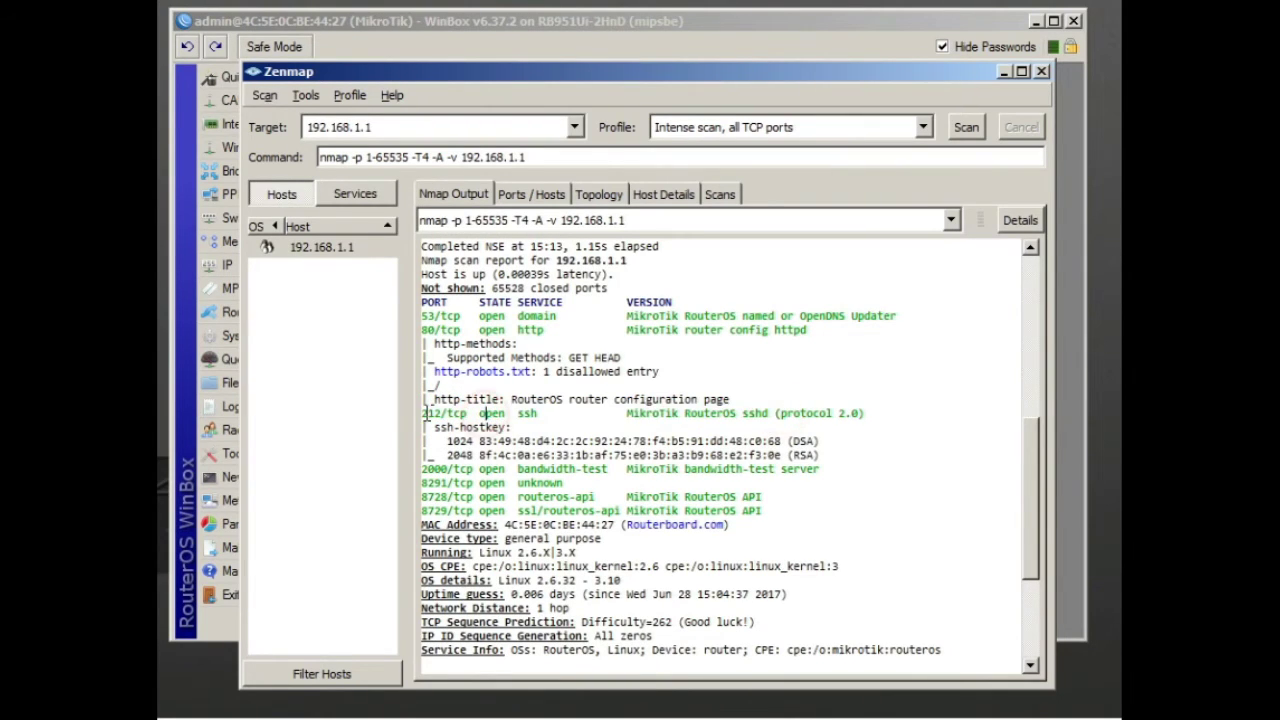
{"action": "double_click", "coordinate": [488, 413]}
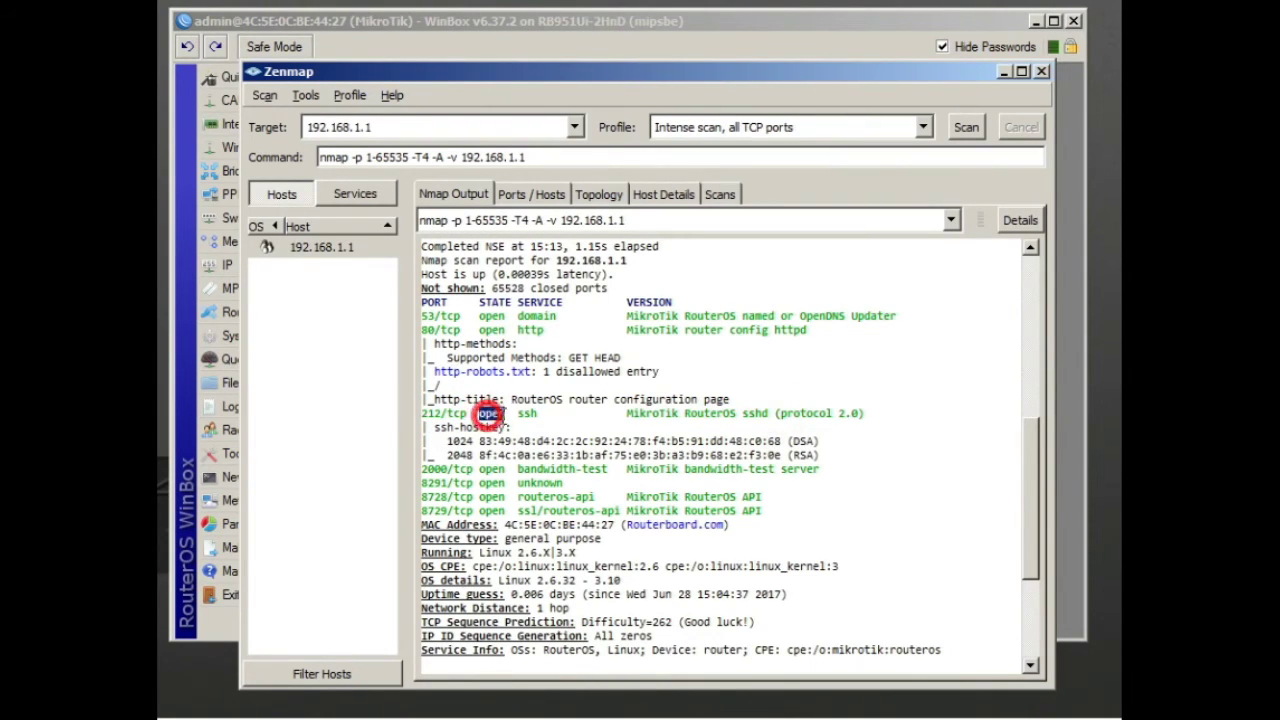
{"action": "double_click", "coordinate": [526, 413]}
{"action": "left_click_drag", "start_coordinate": [626, 413], "coordinate": [878, 412]}
{"action": "left_click", "coordinate": [837, 455]}
{"action": "left_click_drag", "start_coordinate": [628, 413], "coordinate": [850, 413]}
{"action": "left_click", "coordinate": [752, 455]}
{"action": "left_click_drag", "start_coordinate": [684, 413], "coordinate": [886, 413]}
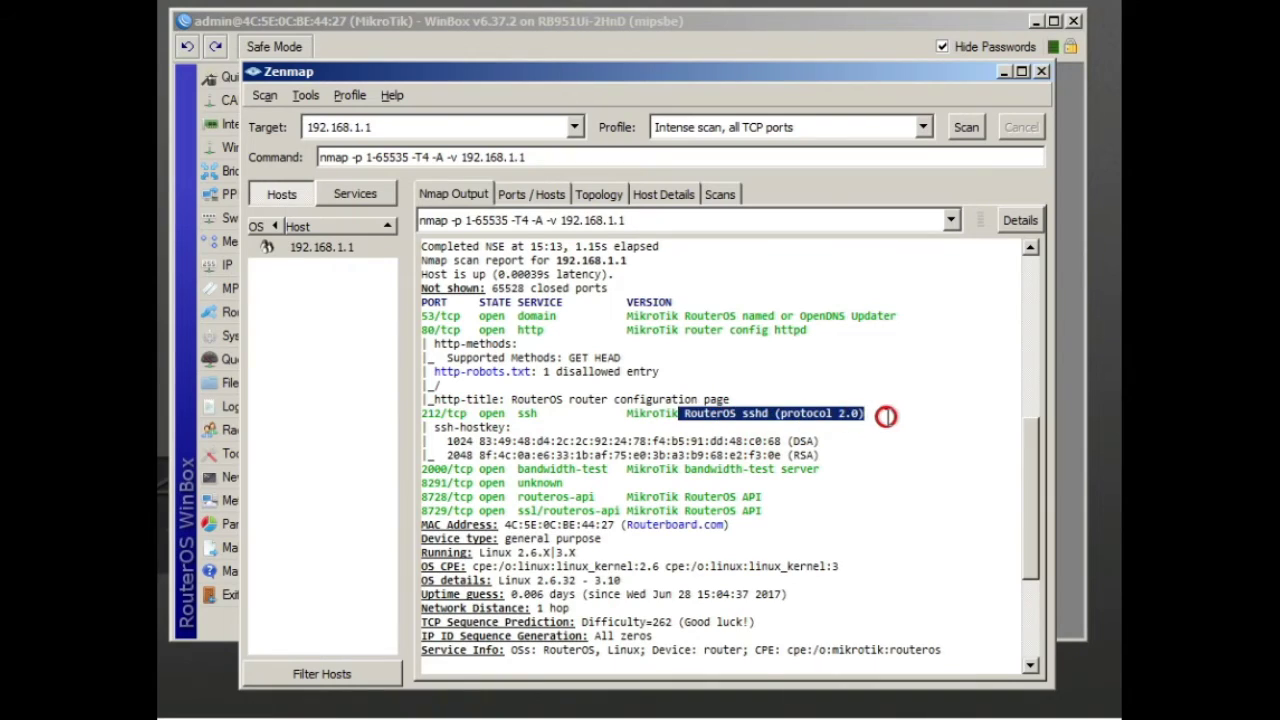
{"action": "left_click", "coordinate": [887, 416]}
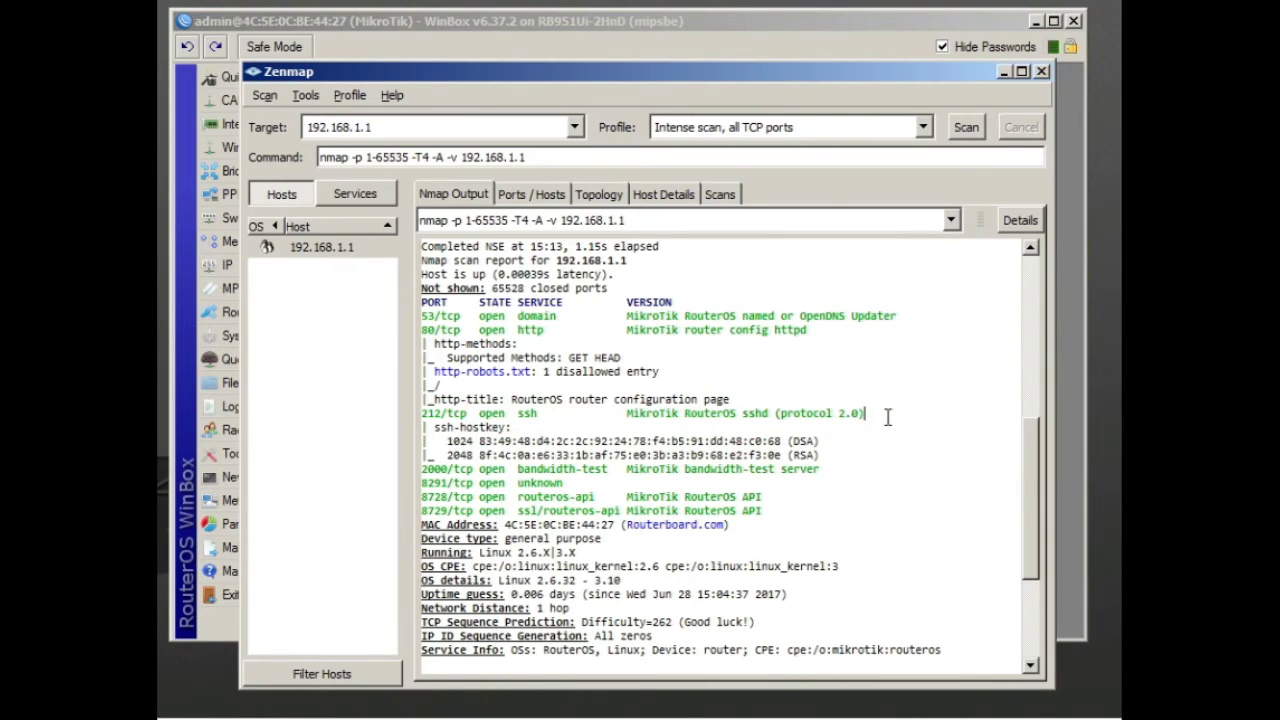
{"action": "left_click", "coordinate": [643, 47]}
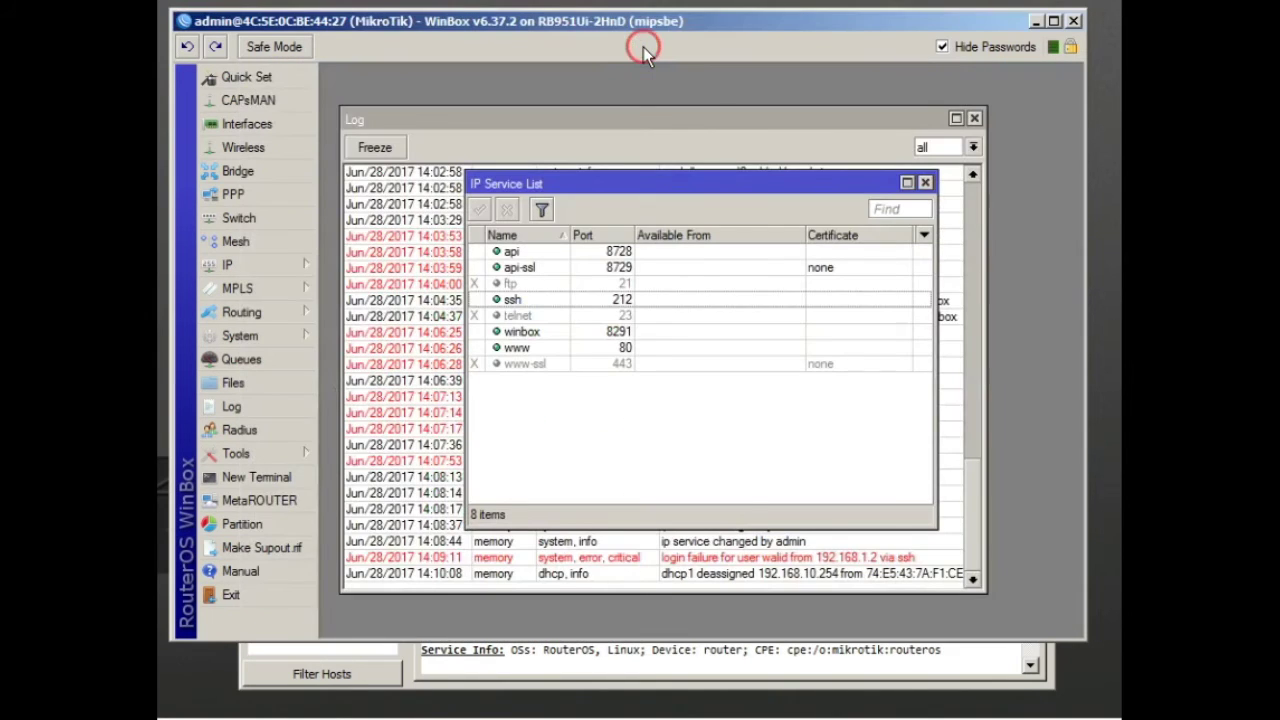
Change ssh Available From from 0.0.0.0/0 to 192.168.10.15 and apply it
{"action": "double_click", "coordinate": [583, 301]}
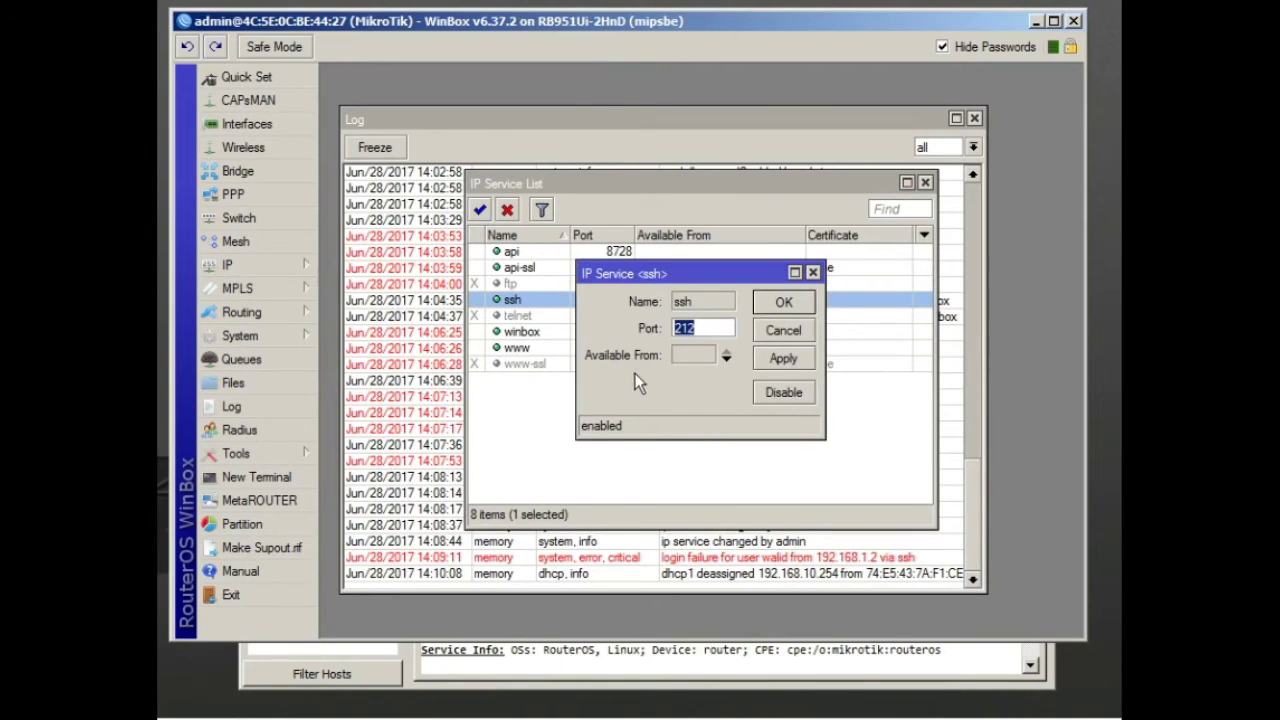
{"action": "left_click", "coordinate": [700, 355]}
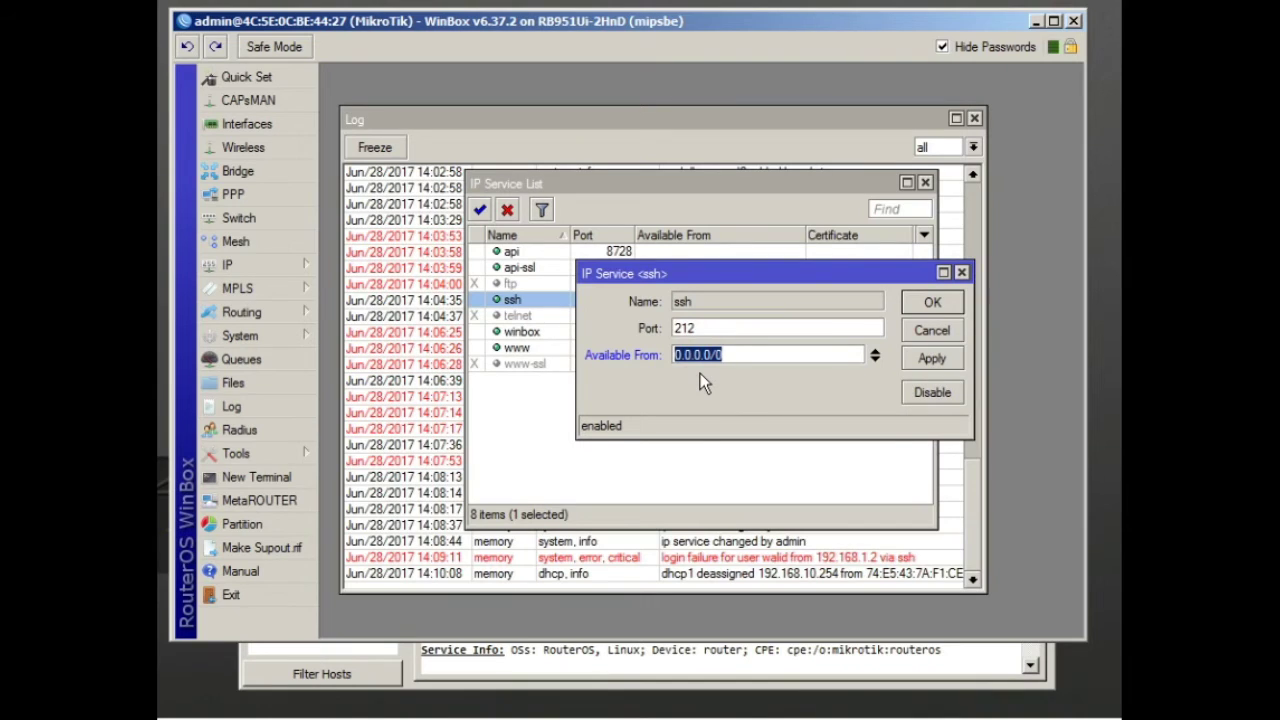
{"action": "left_click_drag", "start_coordinate": [700, 273], "coordinate": [642, 391]}
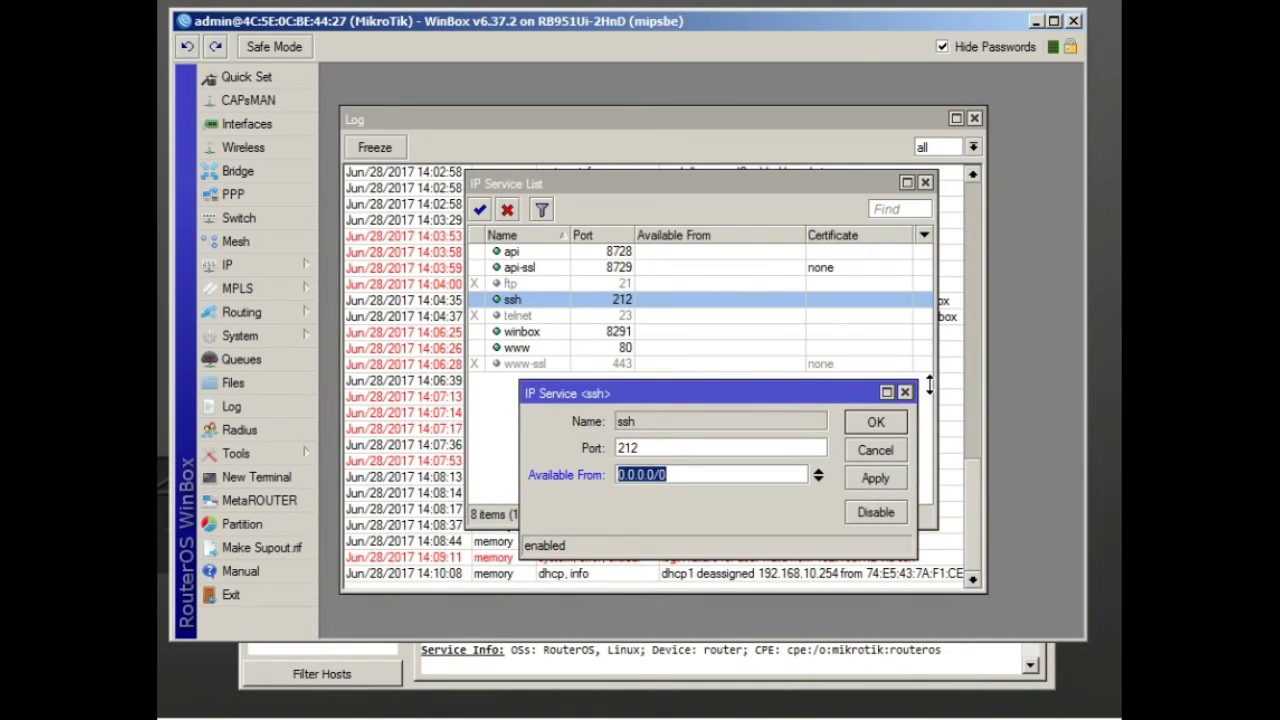
{"action": "type", "text": "192.168.10.1"}
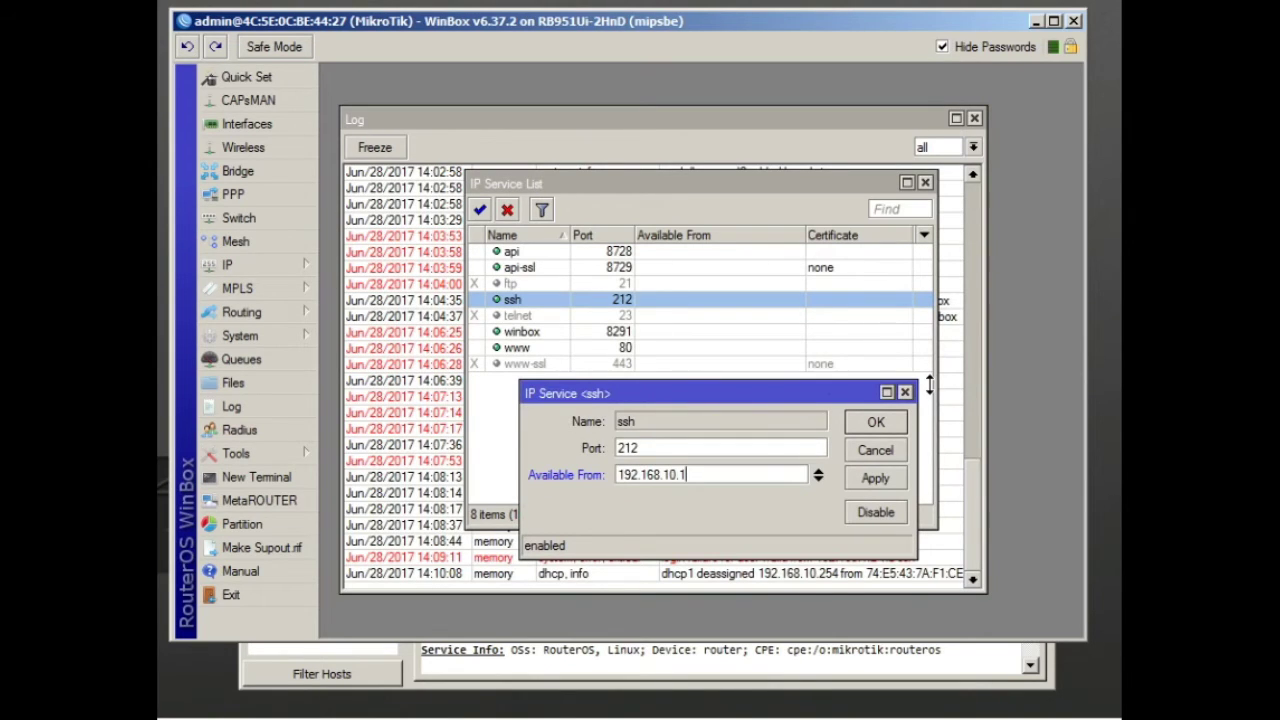
{"action": "type", "text": "5"}
{"action": "left_click", "coordinate": [886, 480]}
{"action": "left_click", "coordinate": [876, 424]}
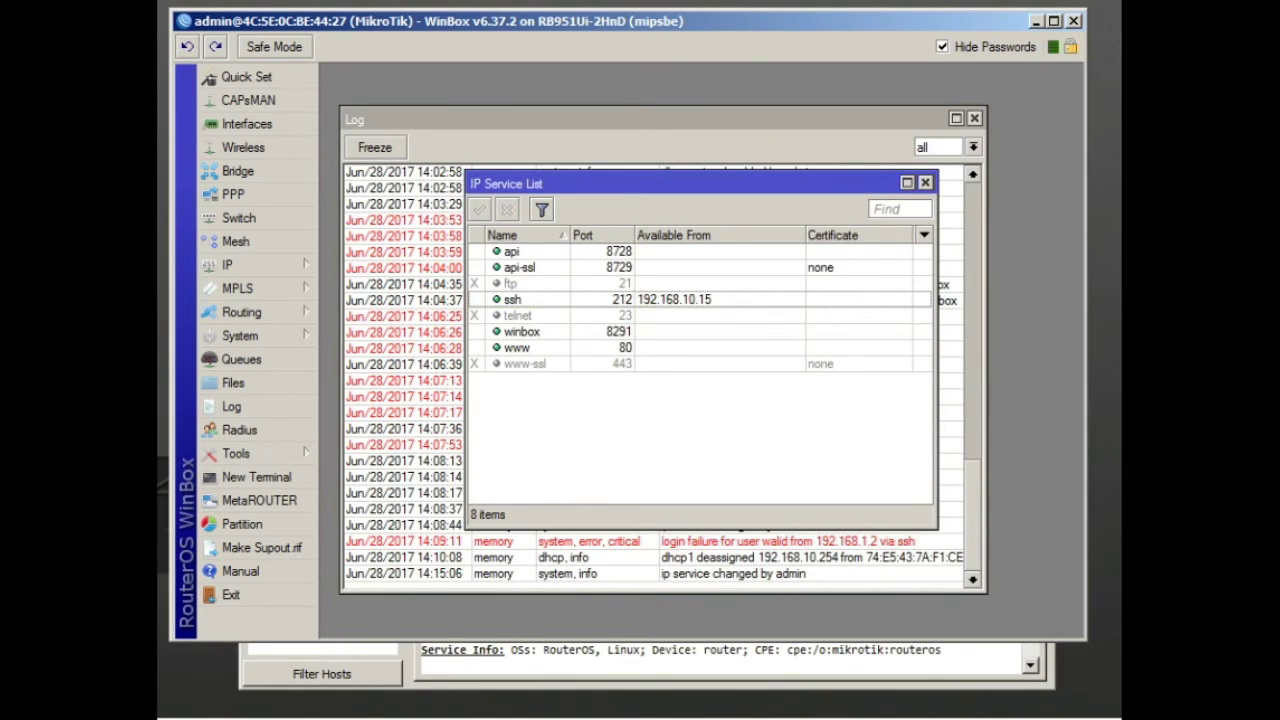
Attempt SSH to 192.168.1.1 on port 212 and dismiss the connection error
{"action": "type", "text": "192.168.1.1"}
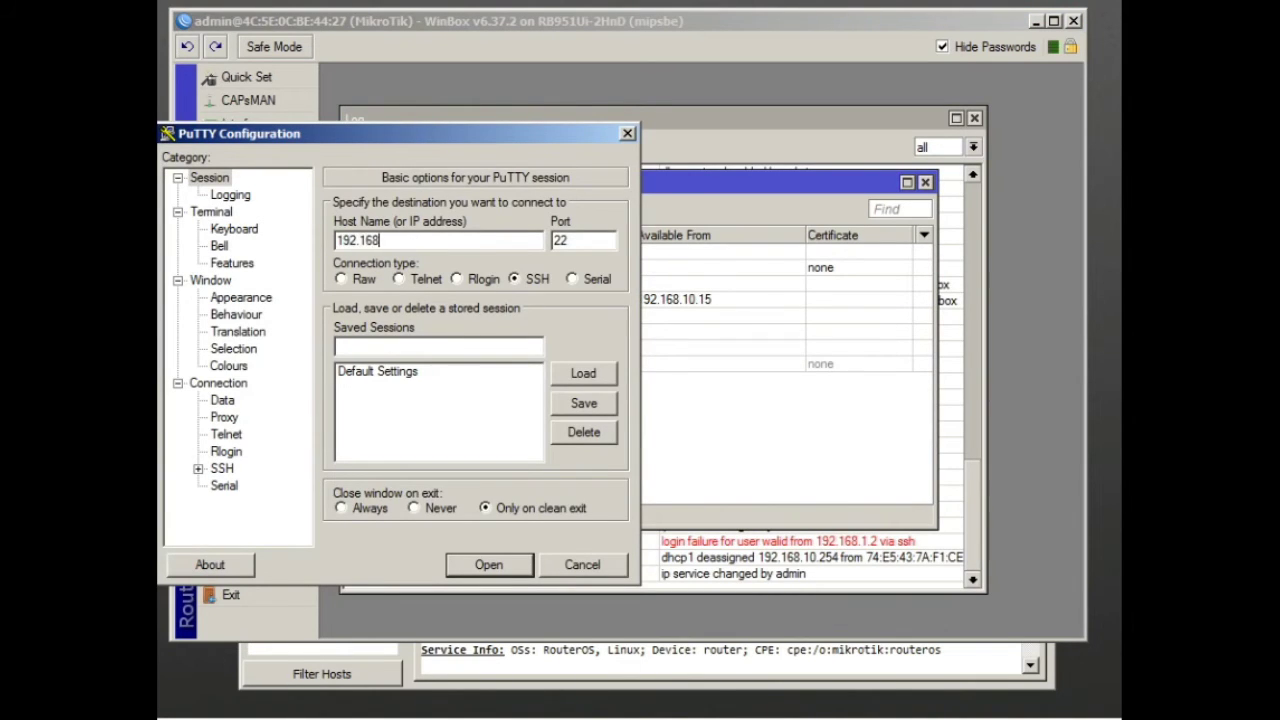
{"action": "double_click", "coordinate": [574, 243]}
{"action": "type", "text": "212"}
{"action": "left_click", "coordinate": [505, 563]}
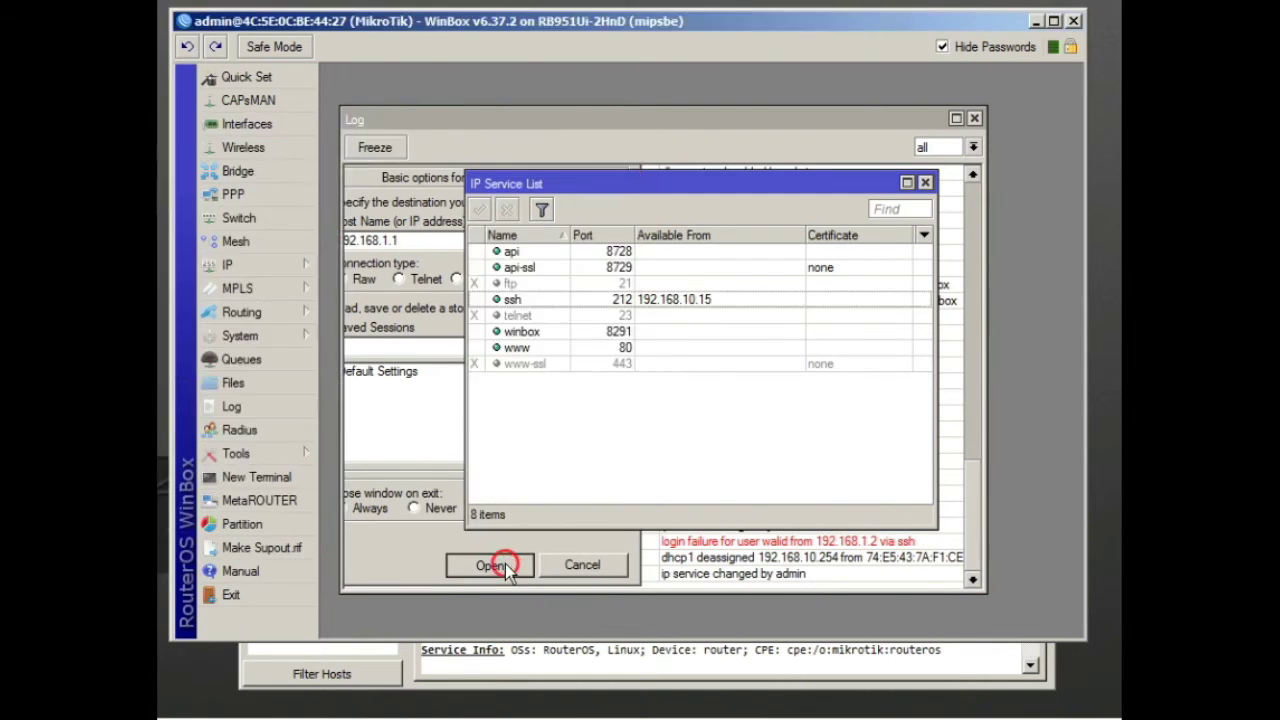
{"action": "left_click", "coordinate": [521, 407]}
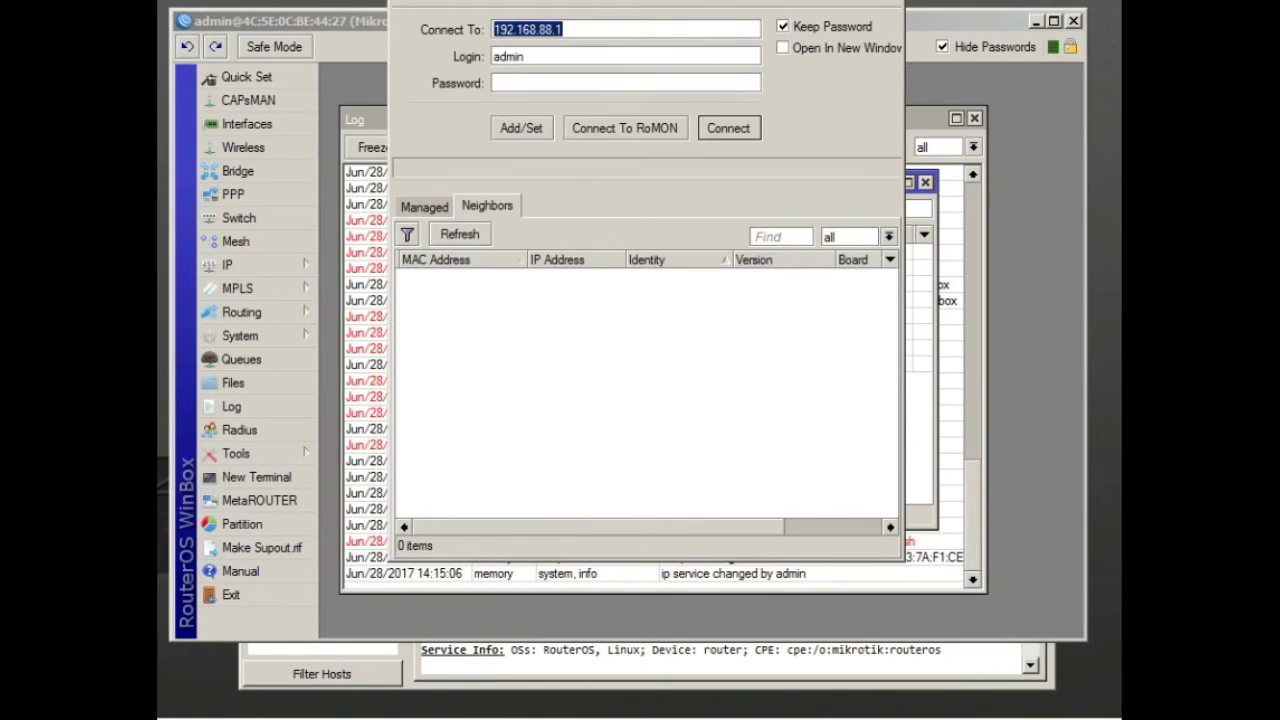
{"action": "key", "text": "alt+F4"}
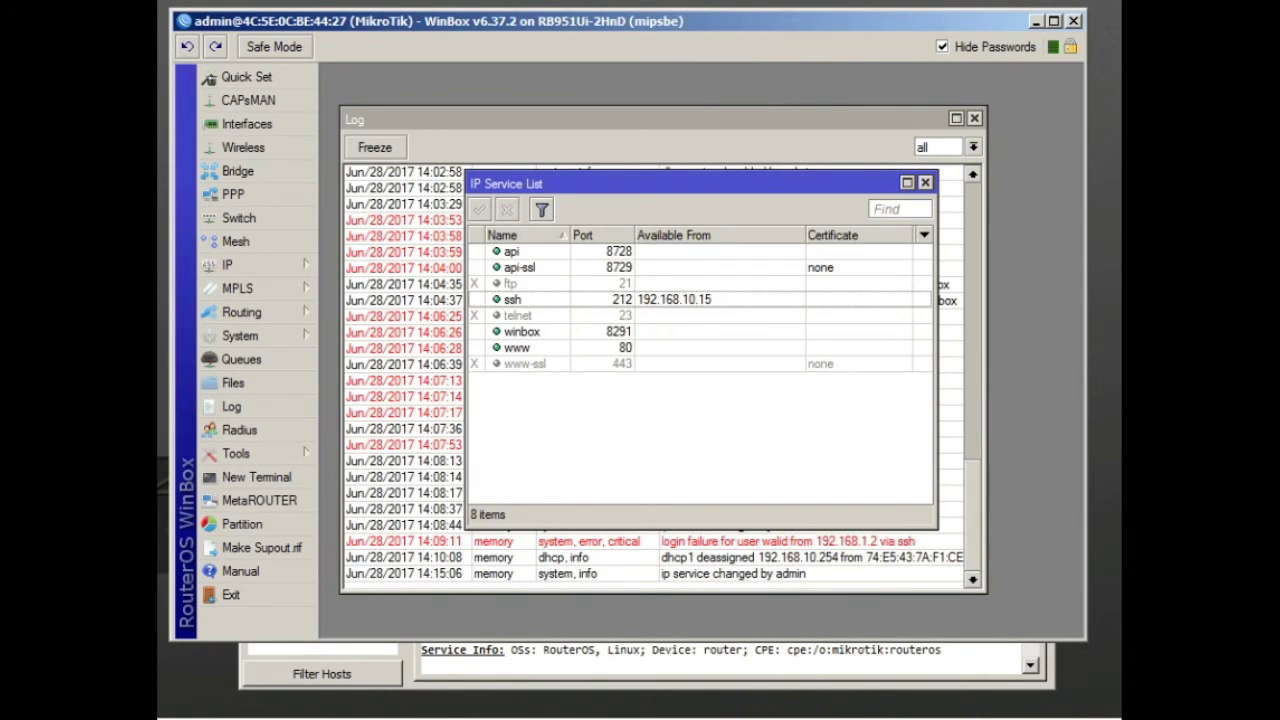
Retry the SSH connection on port 212, dismiss the error, and close the terminal
{"action": "left_click", "coordinate": [581, 236]}
{"action": "double_click", "coordinate": [581, 236]}
{"action": "type", "text": "212"}
{"action": "left_click", "coordinate": [459, 244]}
{"action": "type", "text": "192.168.1.1"}
{"action": "key", "text": "Return"}
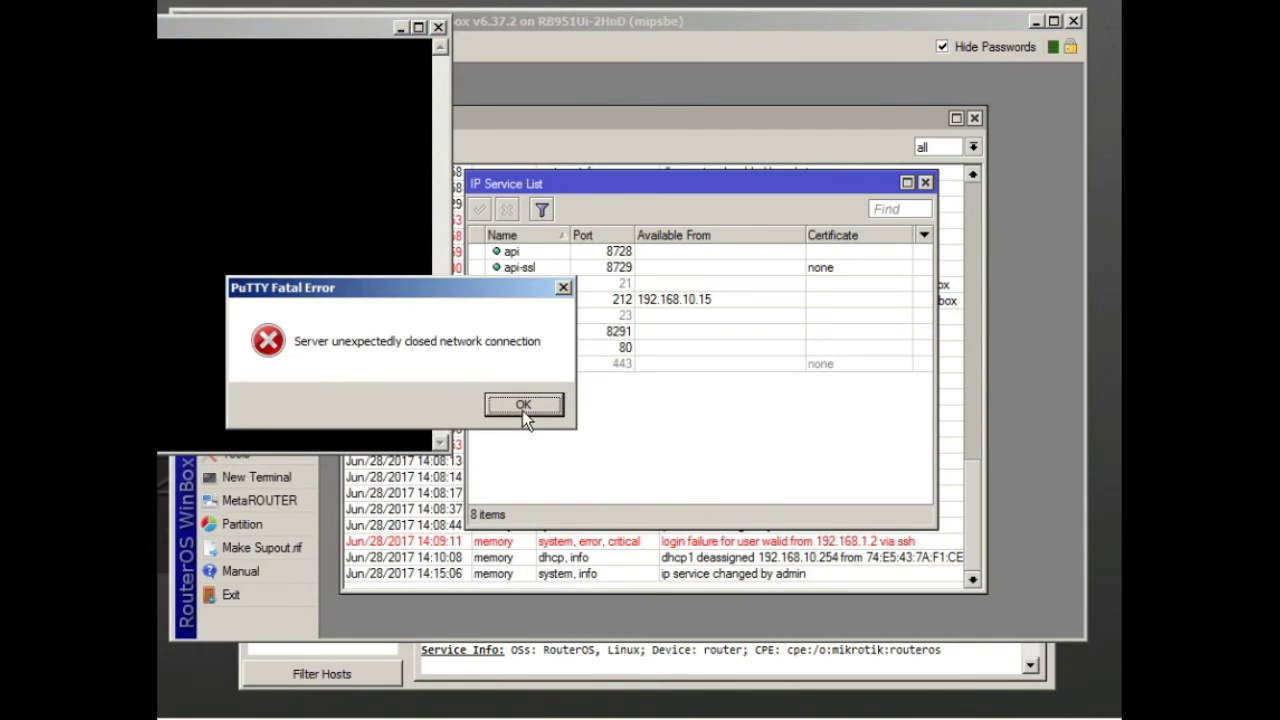
{"action": "left_click", "coordinate": [522, 410]}
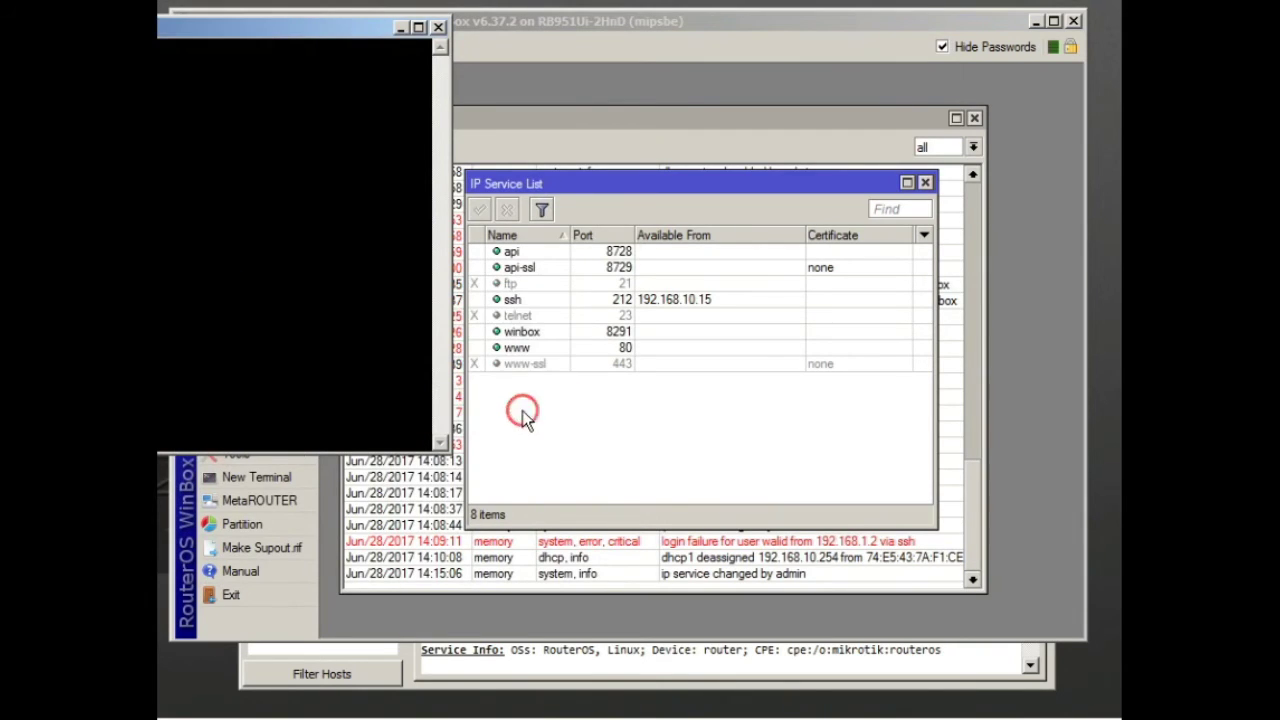
{"action": "left_click", "coordinate": [436, 27]}
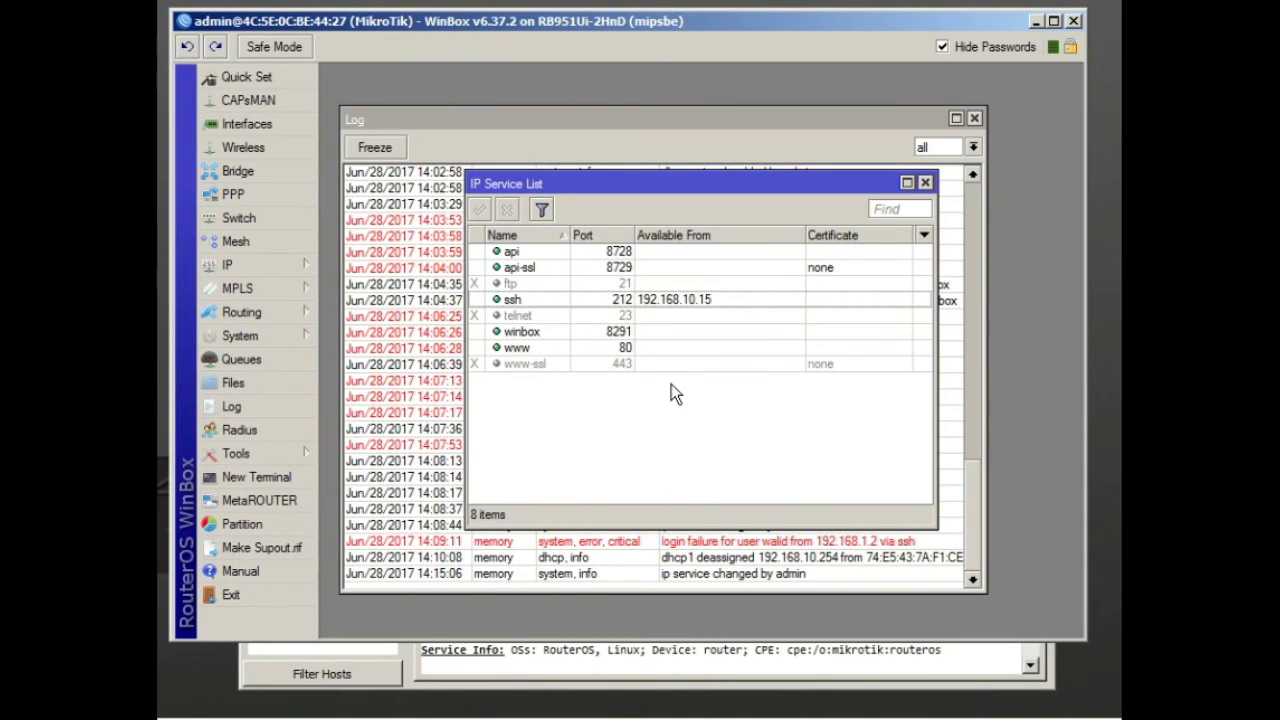
Check the router's IP addresses and correct ssh Available From to 192.168.1.15
{"action": "left_click", "coordinate": [274, 254]}
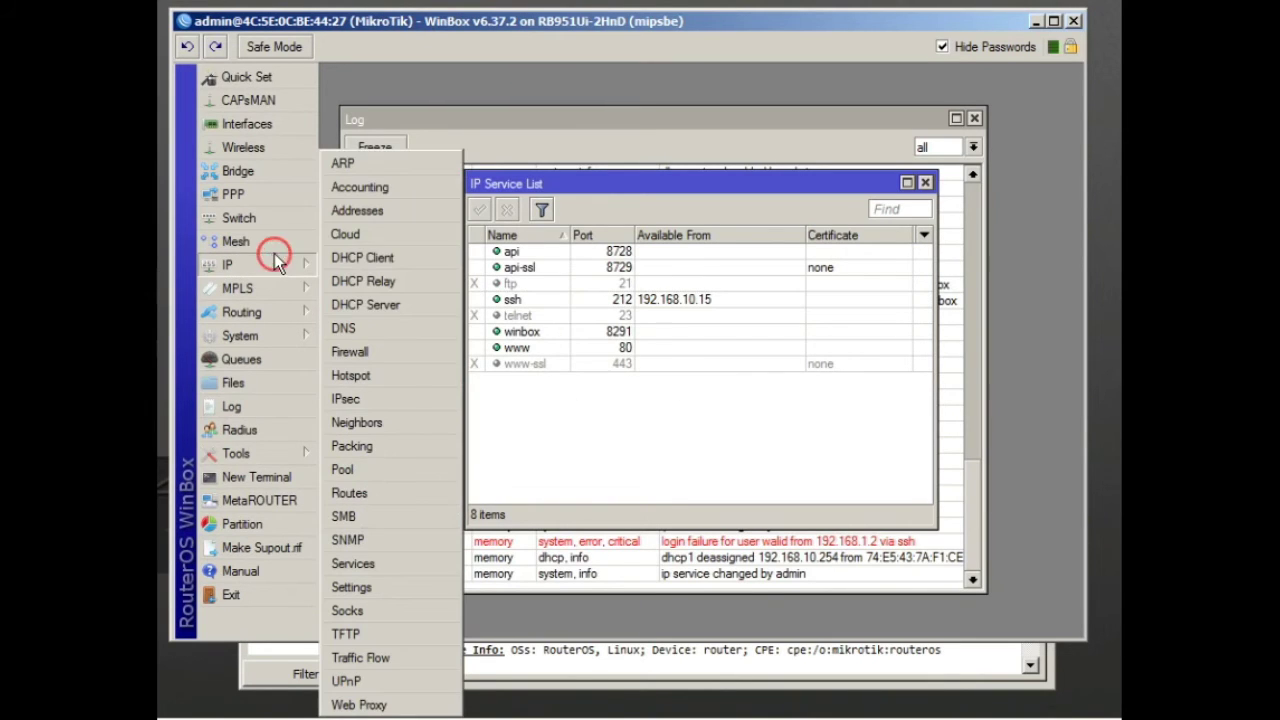
{"action": "left_click", "coordinate": [350, 210]}
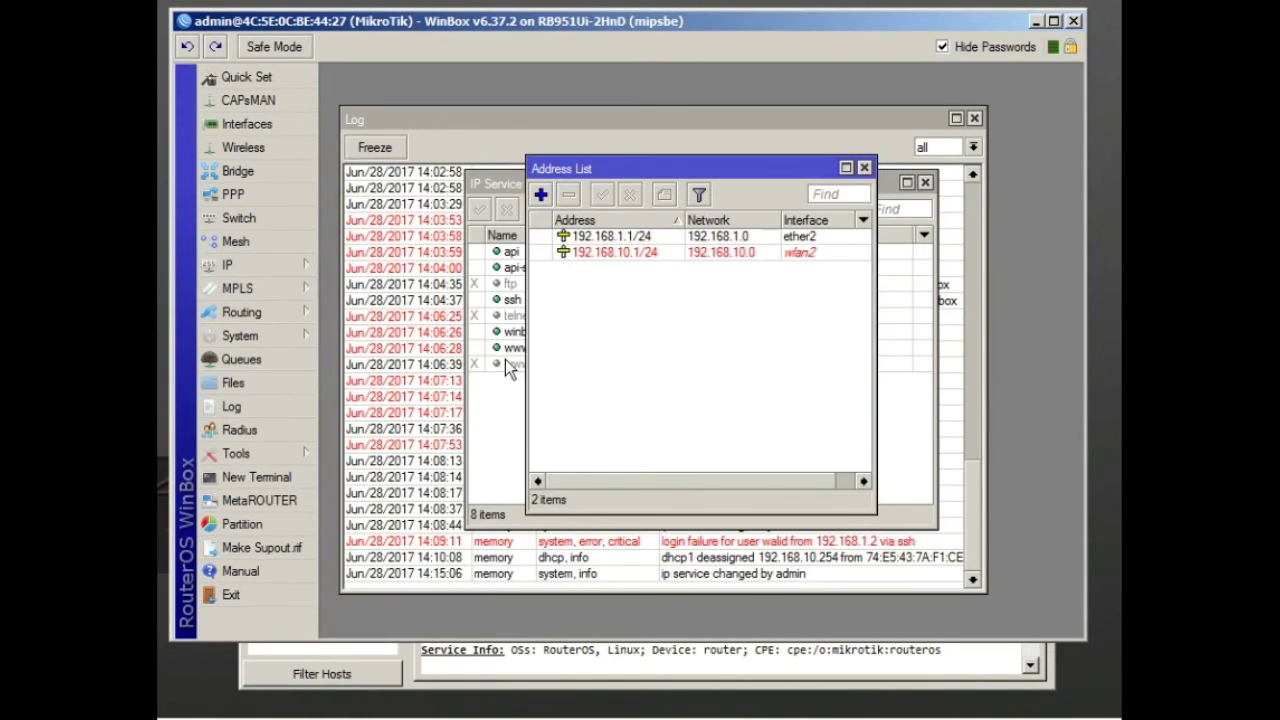
{"action": "left_click", "coordinate": [501, 389]}
{"action": "double_click", "coordinate": [628, 297]}
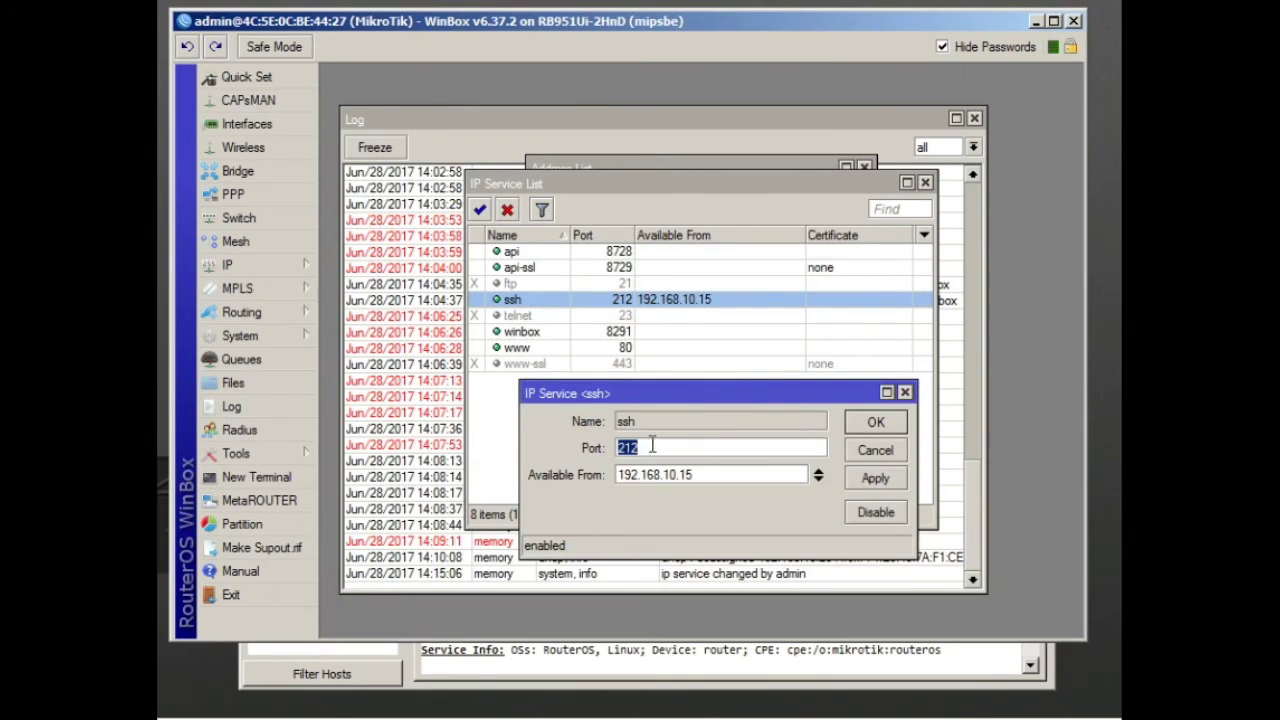
{"action": "left_click", "coordinate": [683, 474]}
{"action": "key", "text": "BackSpace"}
{"action": "left_click", "coordinate": [874, 430]}
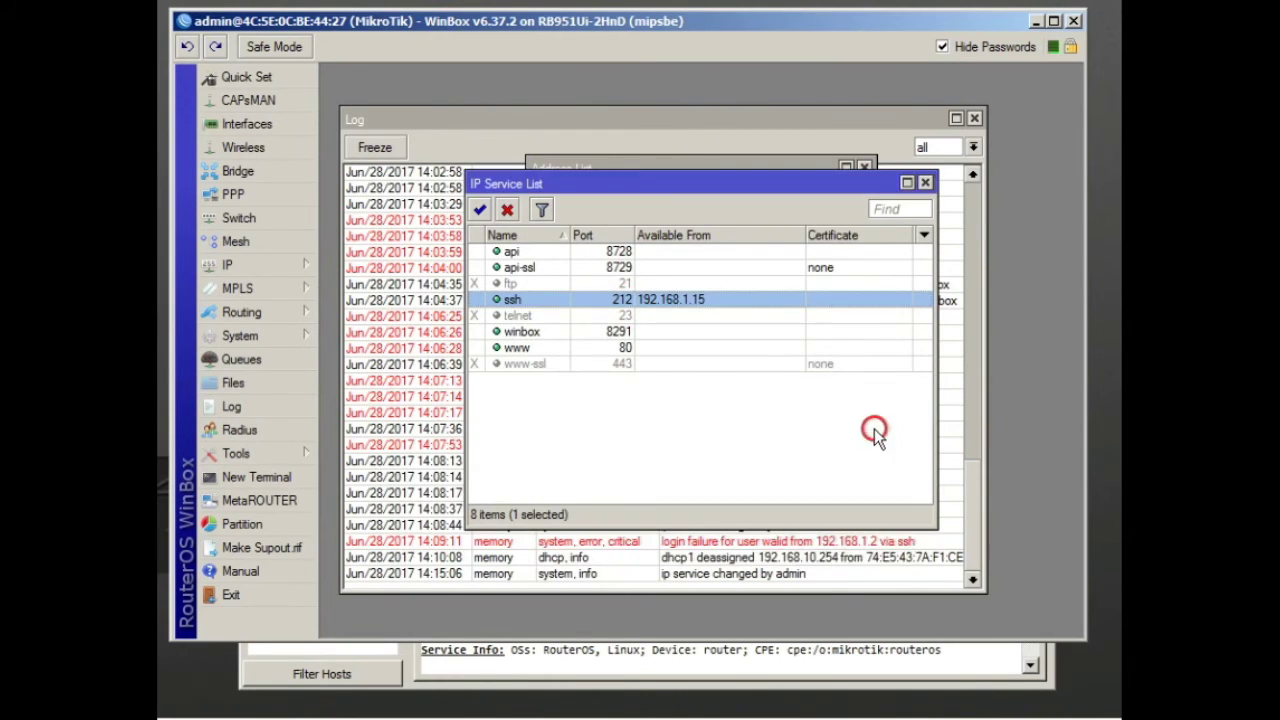
{"action": "left_click", "coordinate": [809, 450]}
Retry SSH to 192.168.1.1 on port 212, dismiss the refusal, and close the terminal
{"action": "type", "text": "192.168.1.1"}
{"action": "key", "text": "Tab"}
{"action": "type", "text": "212"}
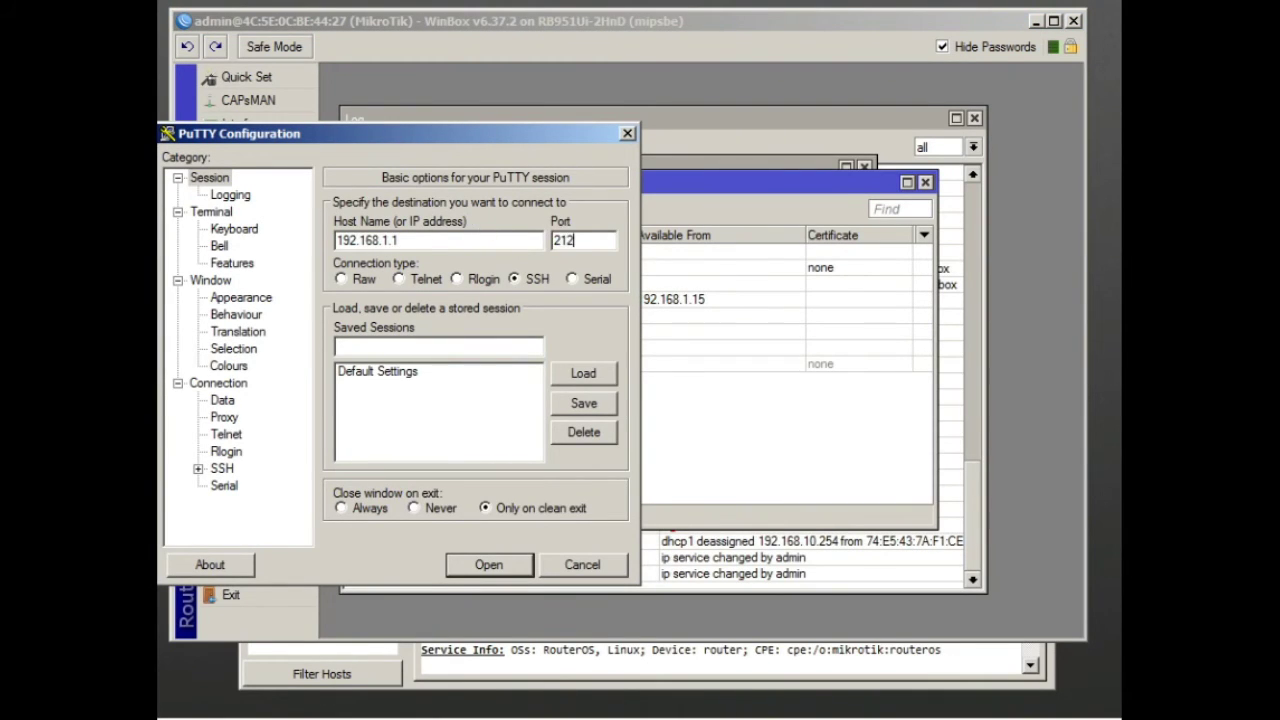
{"action": "key", "text": "Return"}
{"action": "left_click", "coordinate": [548, 406]}
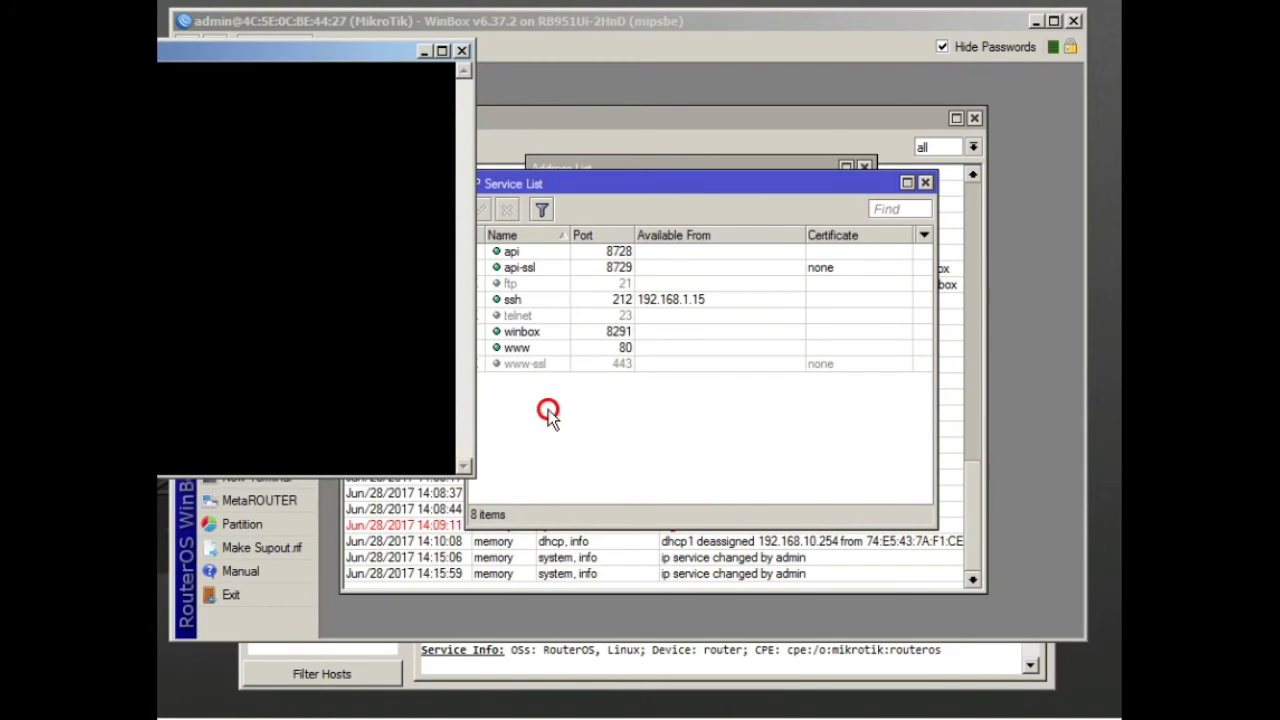
{"action": "left_click", "coordinate": [611, 152]}
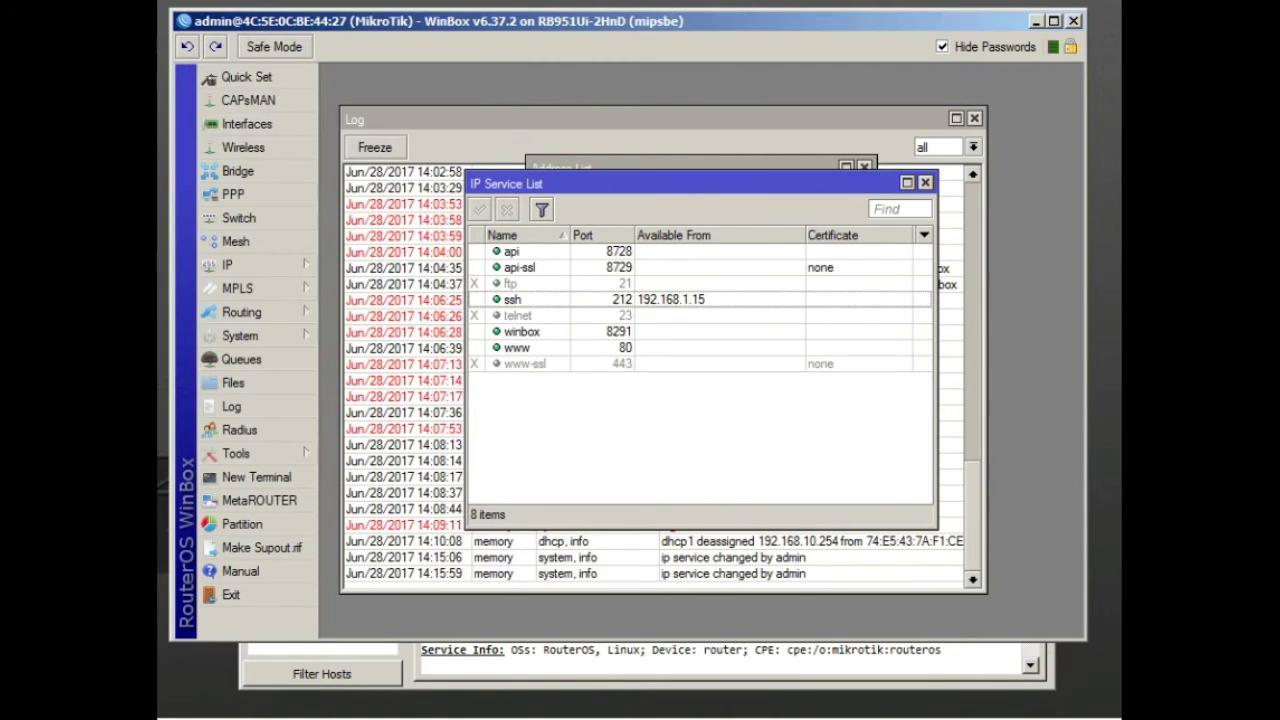
{"action": "right_click", "coordinate": [1150, 712]}
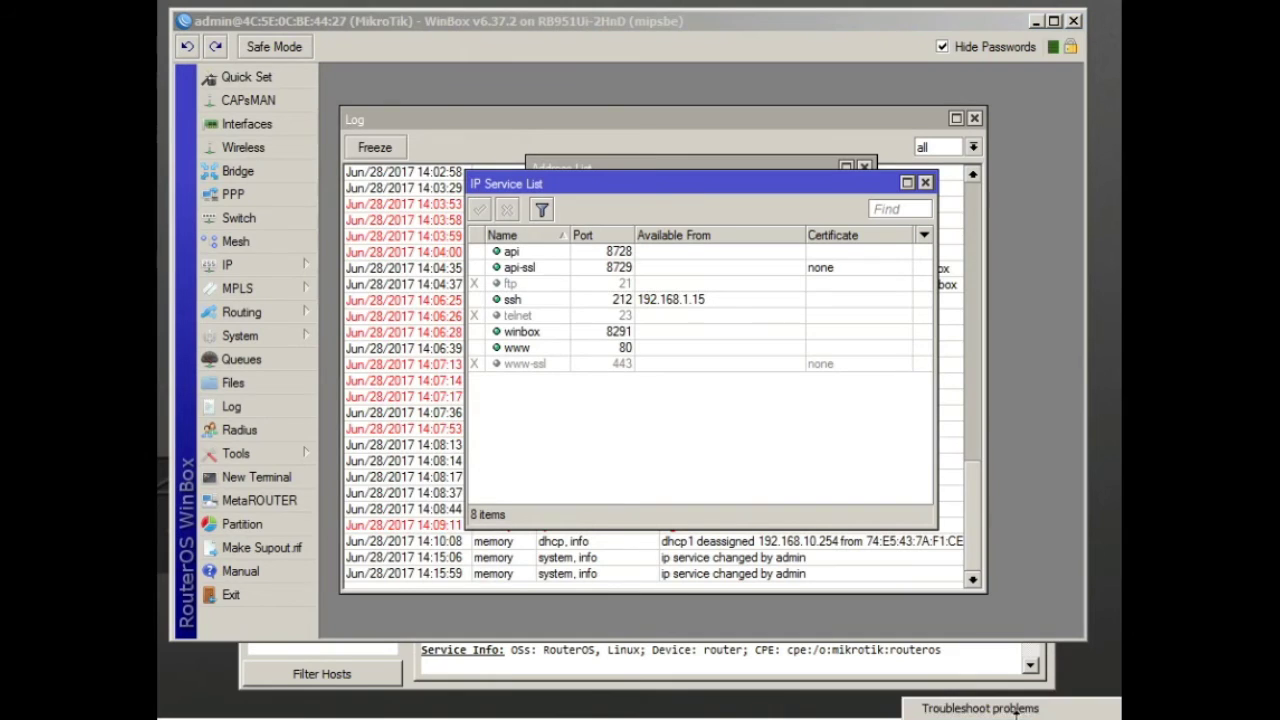
Give the Local Area Connection a static IPv4 address 192.168.1.15 with mask 255.255.255.0
{"action": "left_click", "coordinate": [1170, 716]}
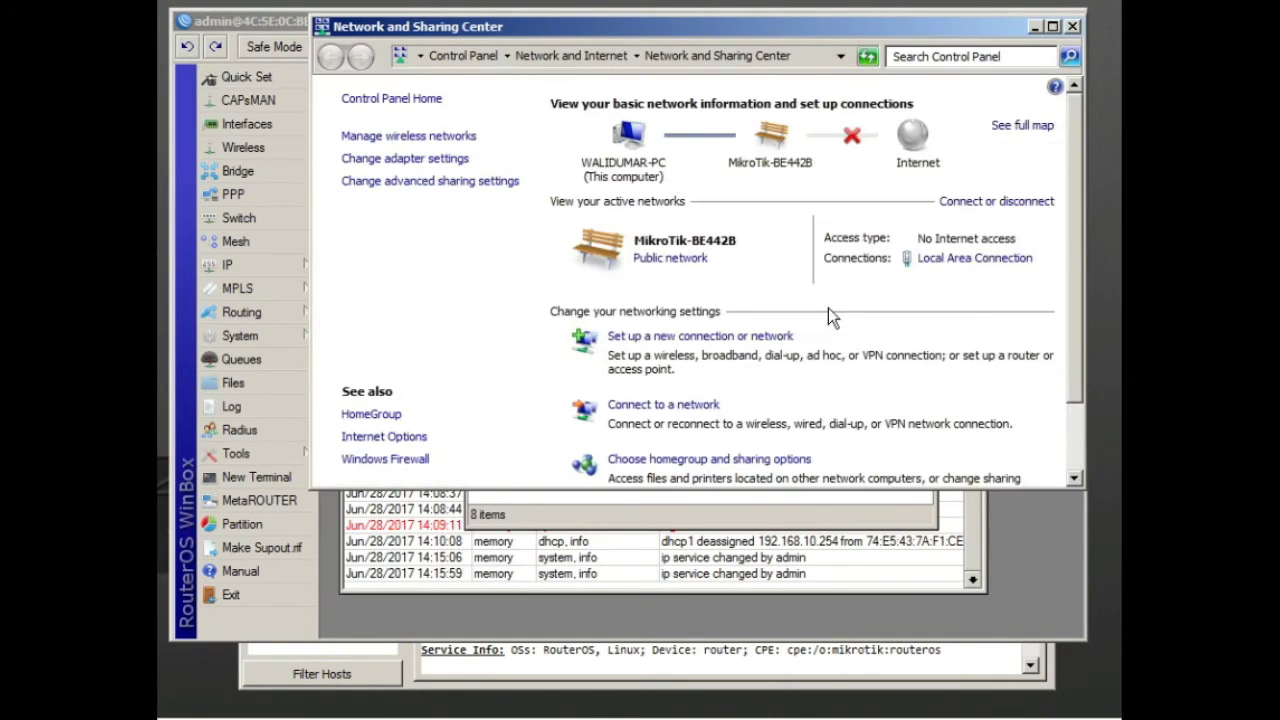
{"action": "left_click", "coordinate": [926, 258]}
{"action": "left_click", "coordinate": [280, 516]}
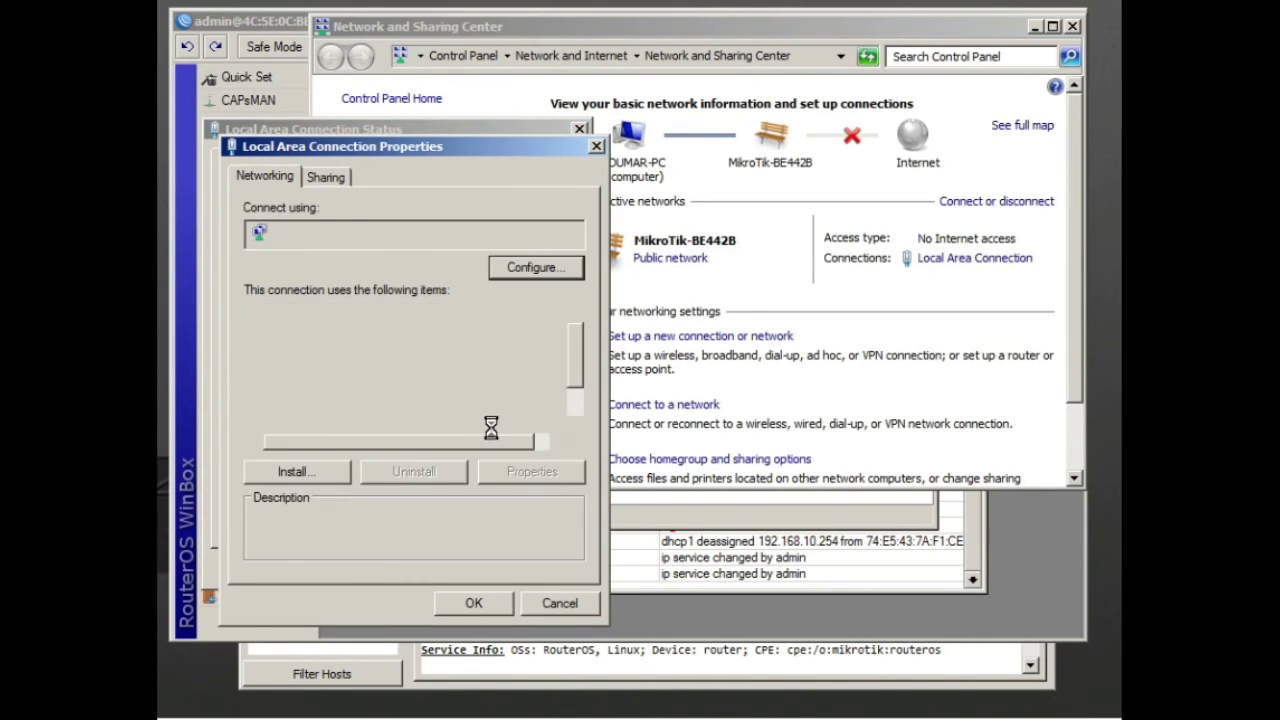
{"action": "scroll", "coordinate": [580, 413], "scroll_direction": "down", "scroll_amount": 1}
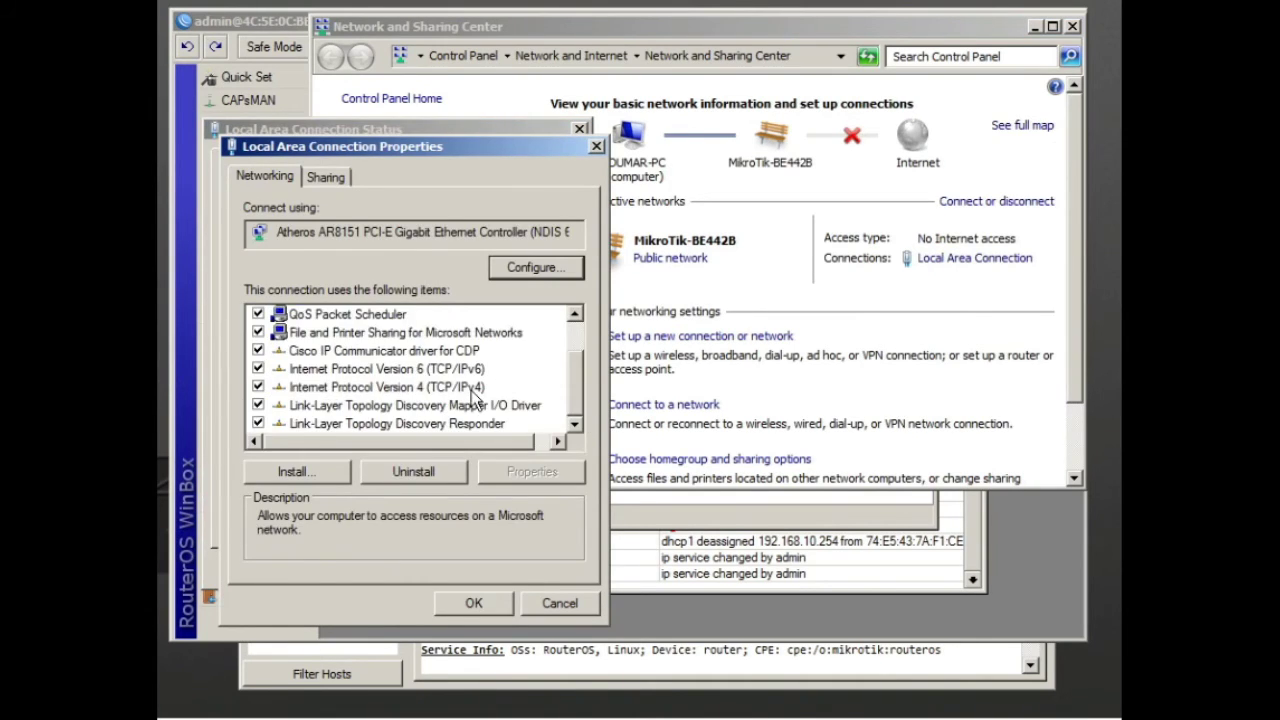
{"action": "double_click", "coordinate": [474, 396]}
{"action": "left_click", "coordinate": [428, 371]}
{"action": "type", "text": "192.168.1"}
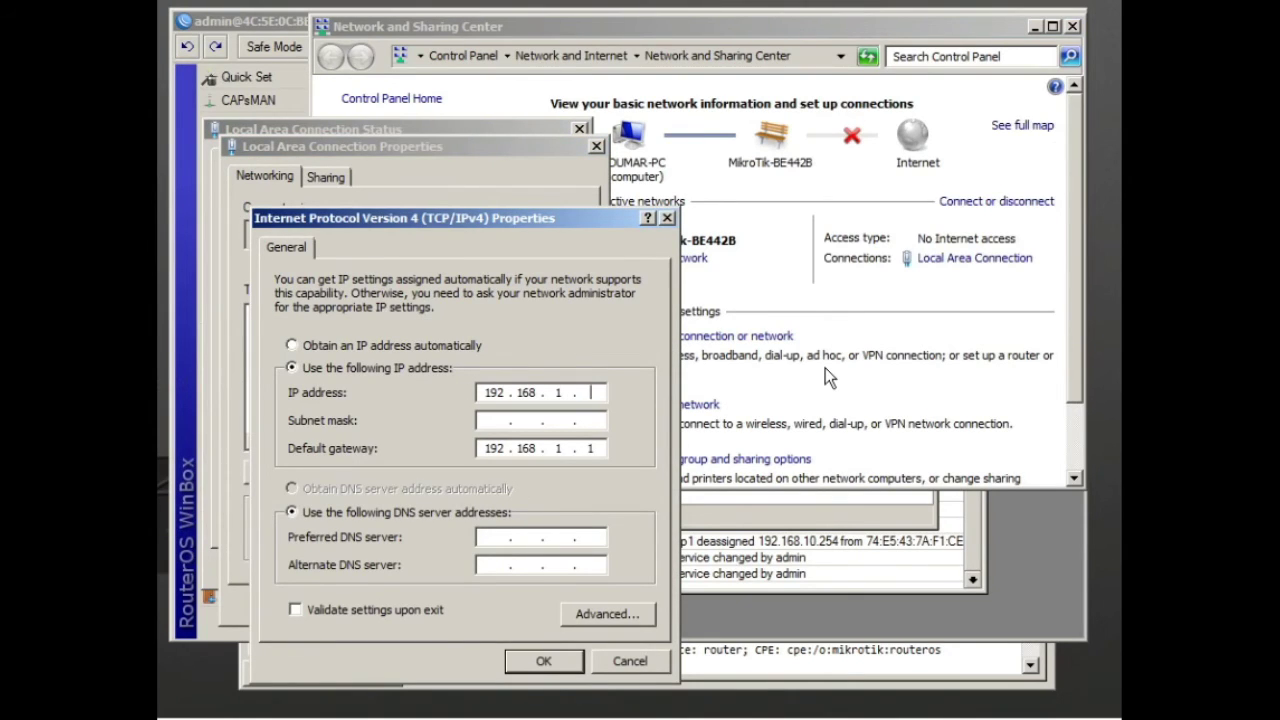
{"action": "type", "text": ".15"}
{"action": "key", "text": "Tab"}
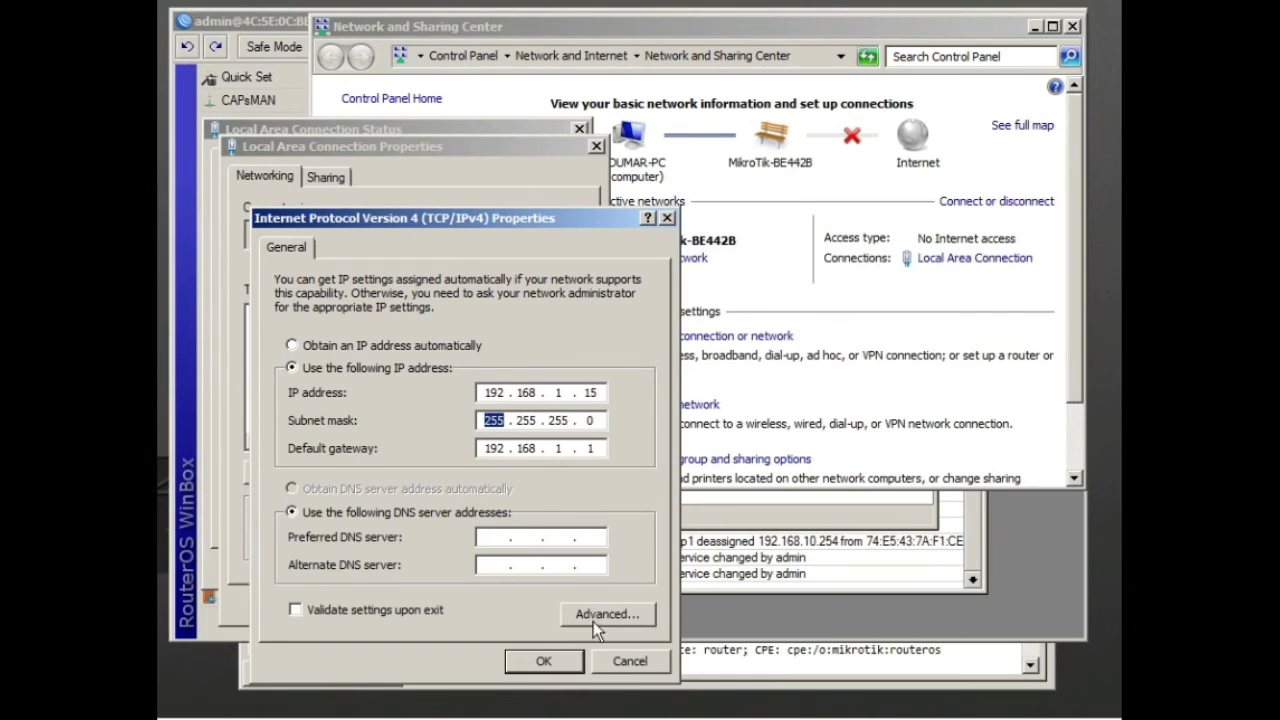
{"action": "left_click", "coordinate": [560, 664]}
Confirm the adapter properties and close the status and Network and Sharing Center windows
{"action": "left_click", "coordinate": [501, 609]}
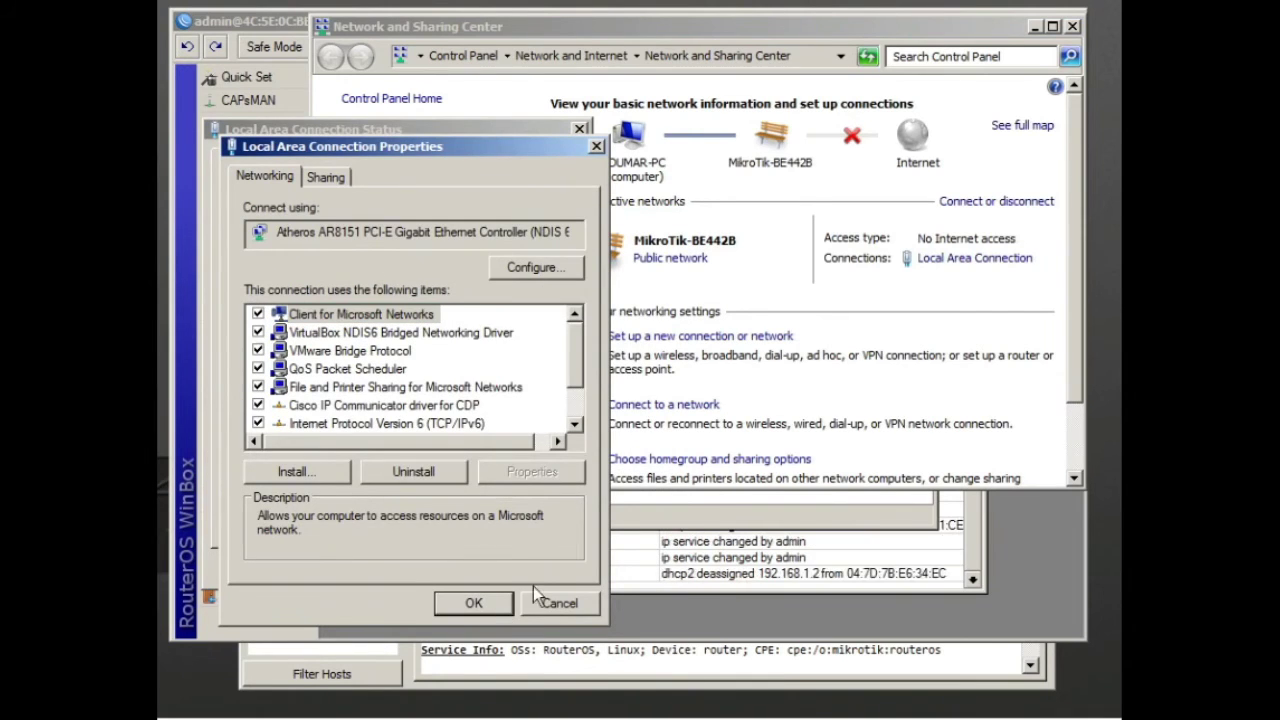
{"action": "left_click", "coordinate": [500, 604]}
{"action": "left_click", "coordinate": [537, 566]}
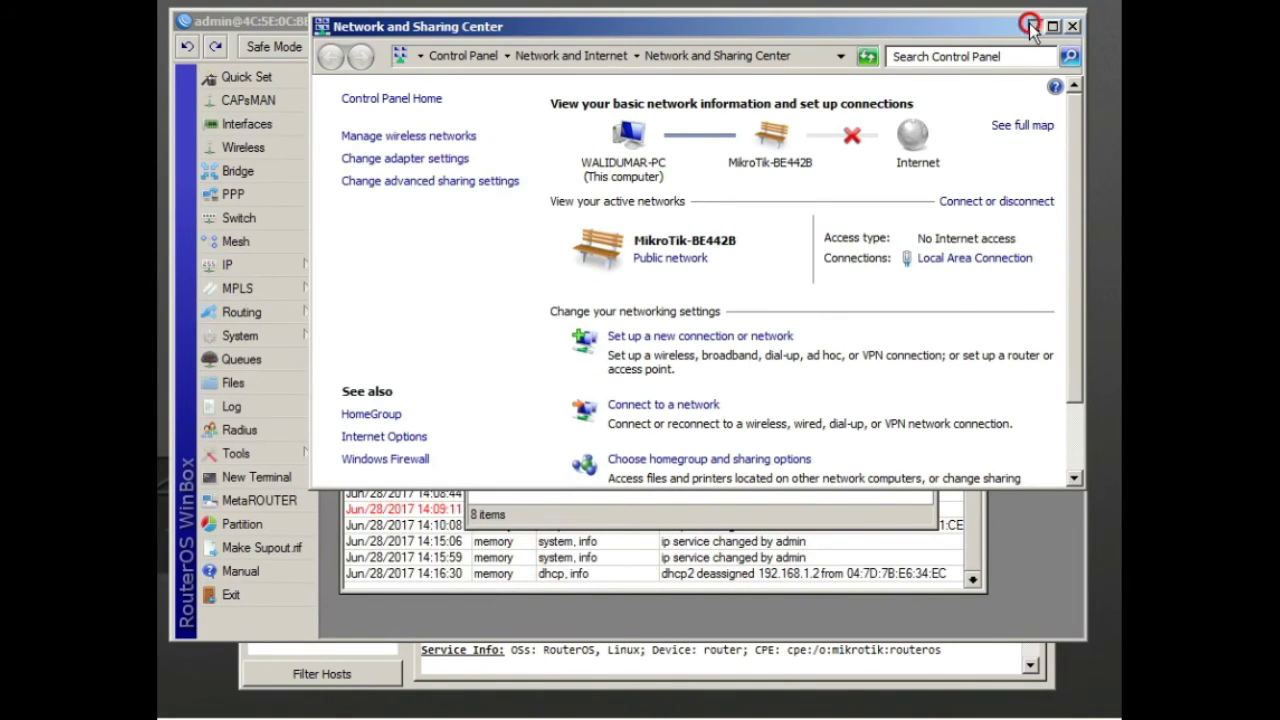
{"action": "left_click", "coordinate": [1035, 26]}
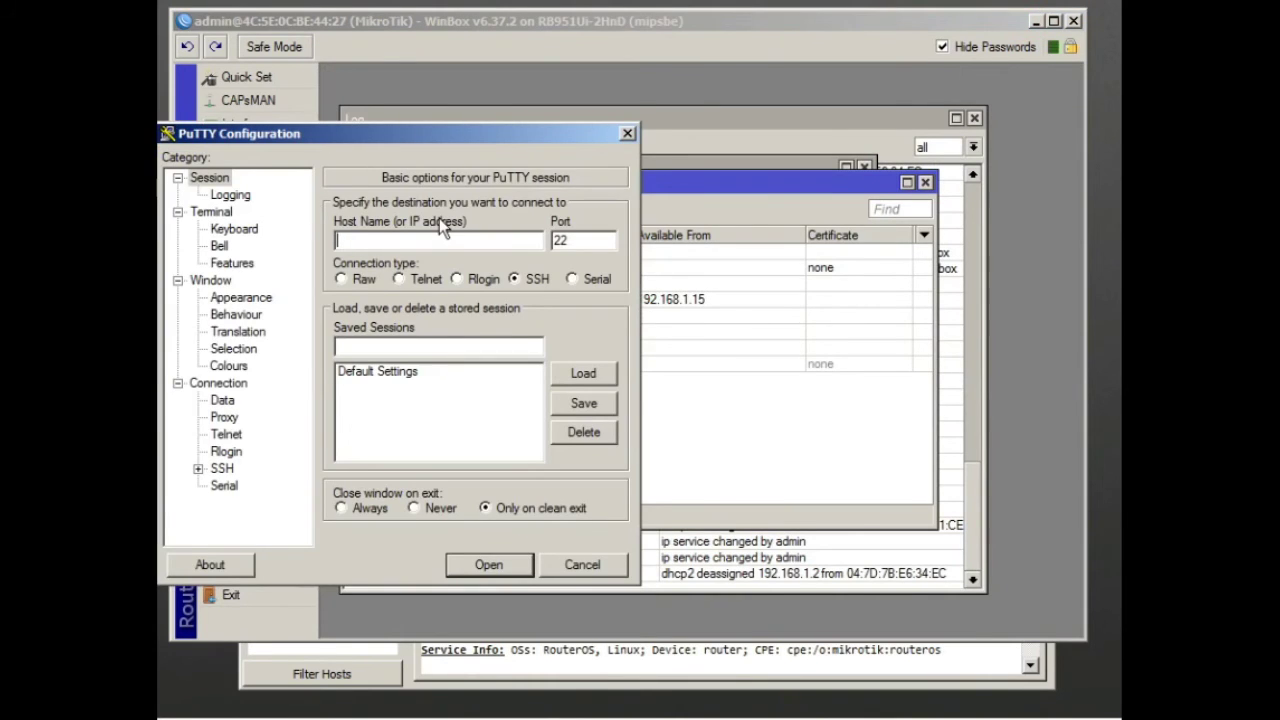
Enter 192.168.1.15 as the PuTTY host and check the router's interface list in WinBox
{"action": "type", "text": "192.168.1.15"}
{"action": "left_click", "coordinate": [360, 38]}
{"action": "left_click", "coordinate": [285, 125]}
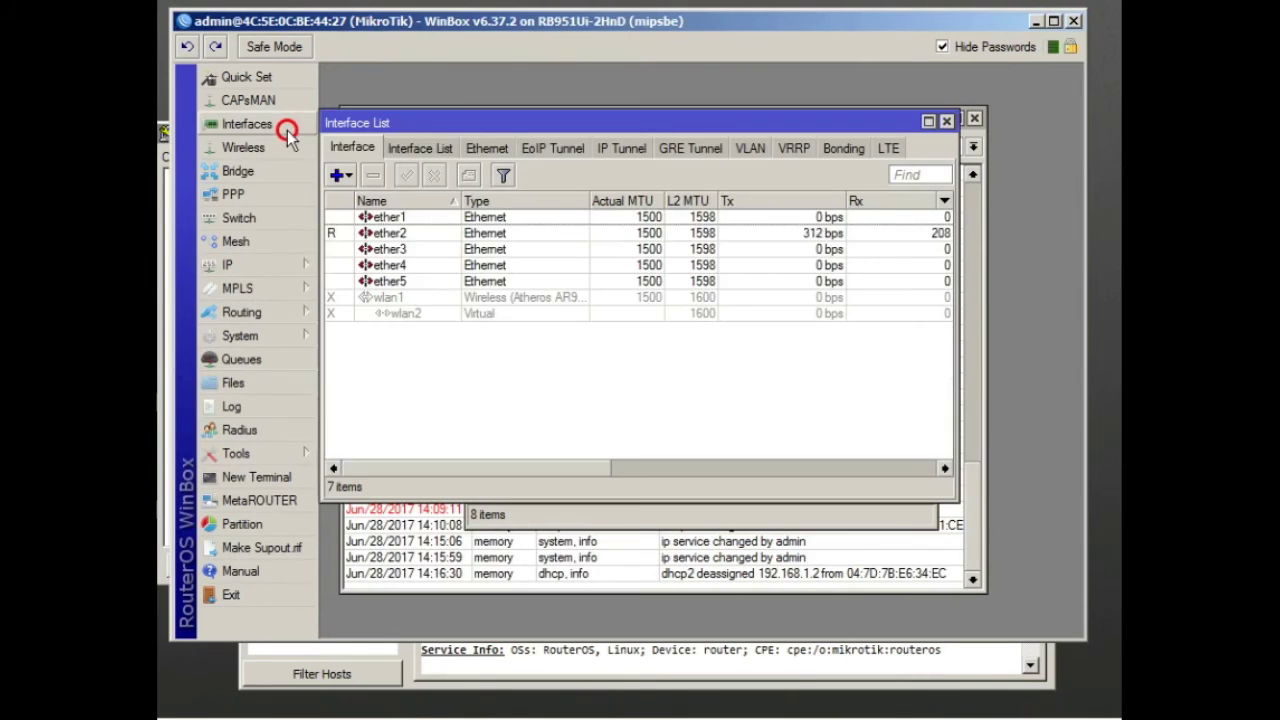
{"action": "left_click", "coordinate": [946, 121]}
Try an SSH connection to 192.168.1.15 on port 212, which is refused
{"action": "key", "text": "alt+Tab"}
{"action": "left_click_drag", "start_coordinate": [428, 133], "coordinate": [463, 211]}
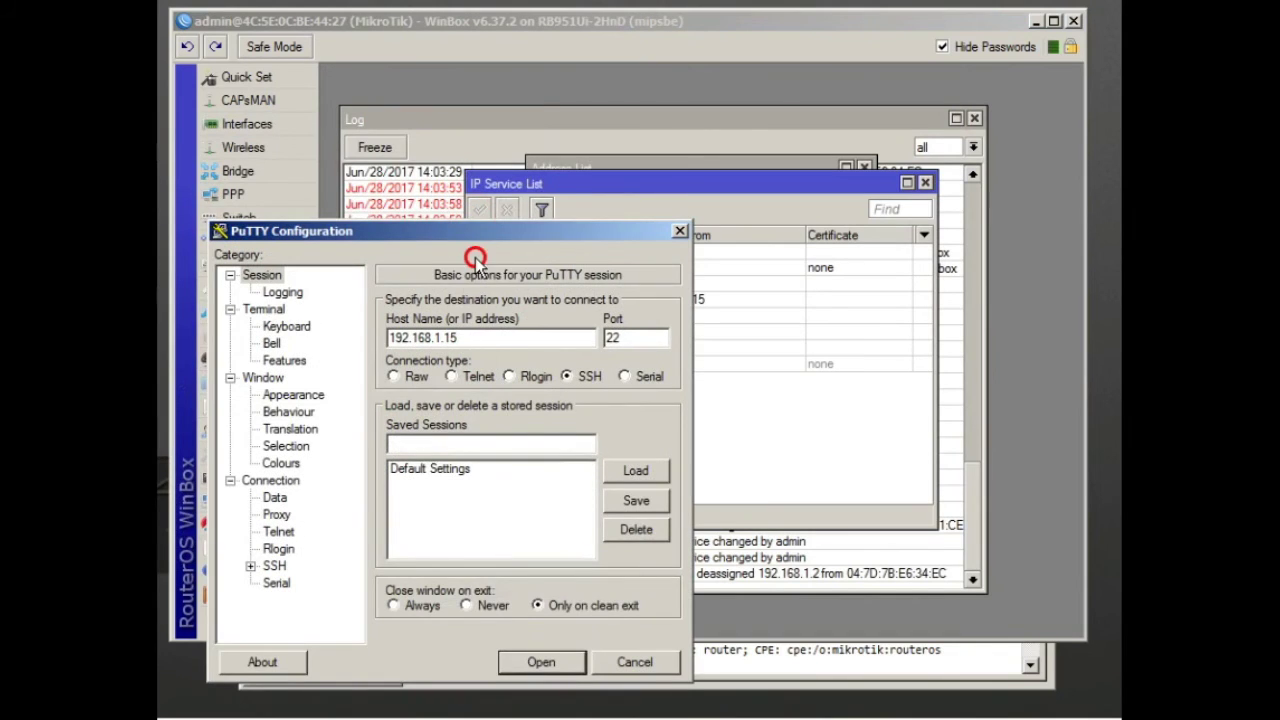
{"action": "left_click_drag", "start_coordinate": [476, 258], "coordinate": [474, 374]}
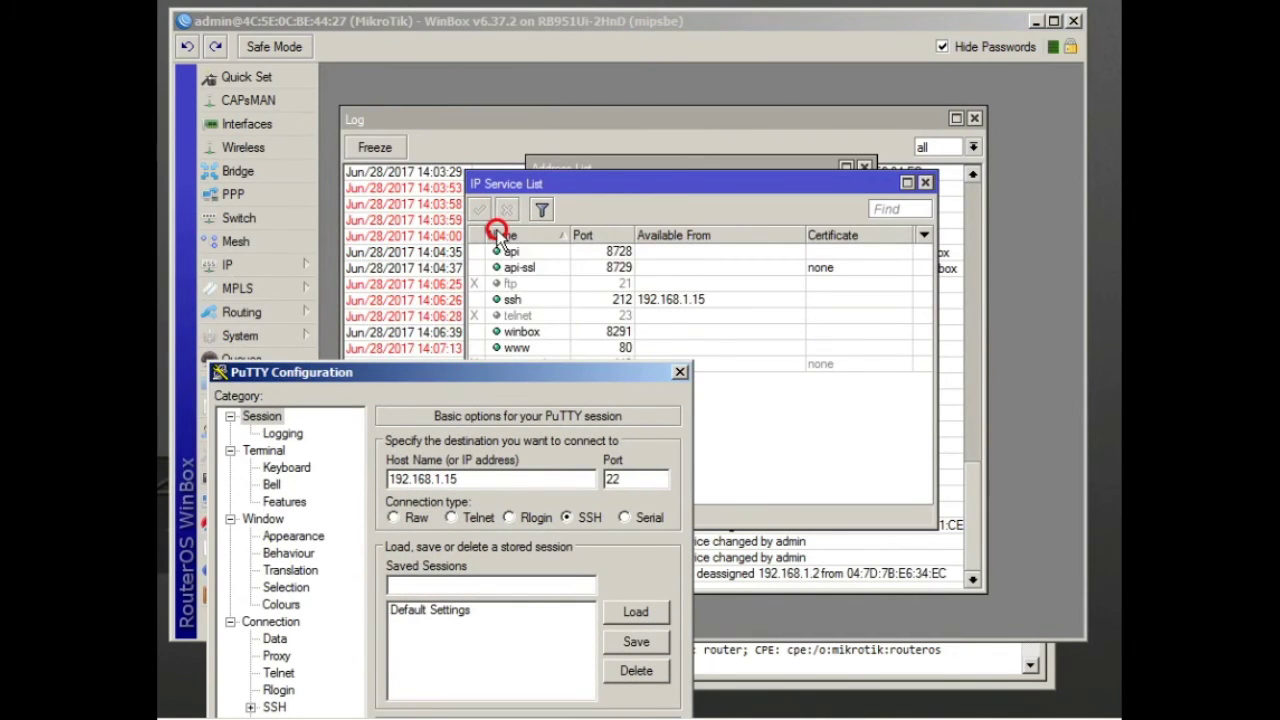
{"action": "left_click_drag", "start_coordinate": [497, 237], "coordinate": [494, 223]}
{"action": "double_click", "coordinate": [638, 327]}
{"action": "type", "text": "212"}
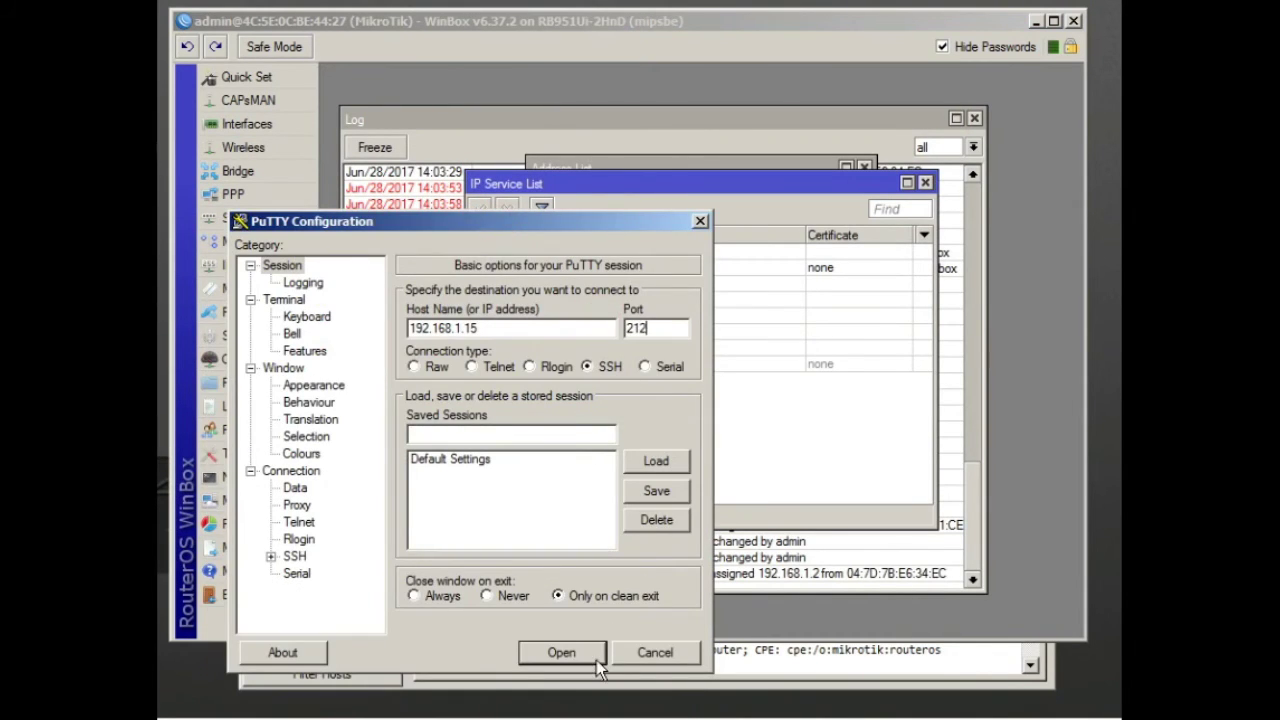
{"action": "left_click", "coordinate": [570, 658]}
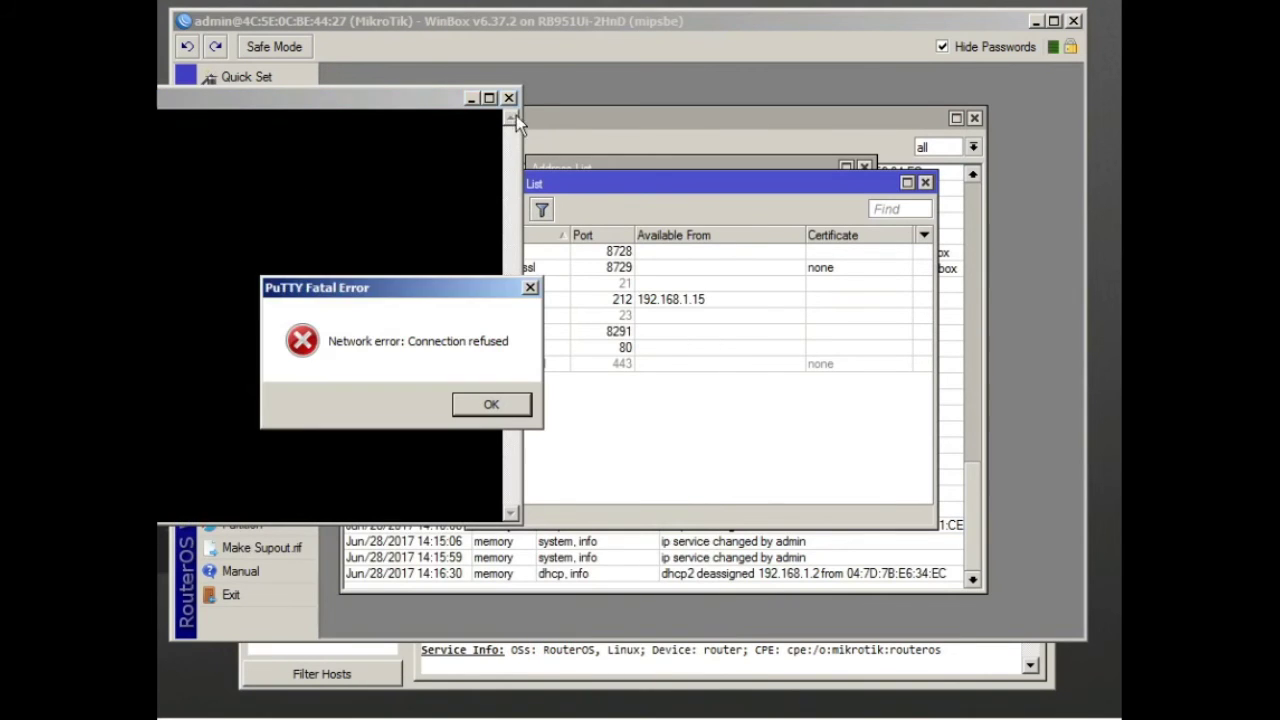
{"action": "left_click", "coordinate": [491, 404]}
{"action": "left_click", "coordinate": [509, 97]}
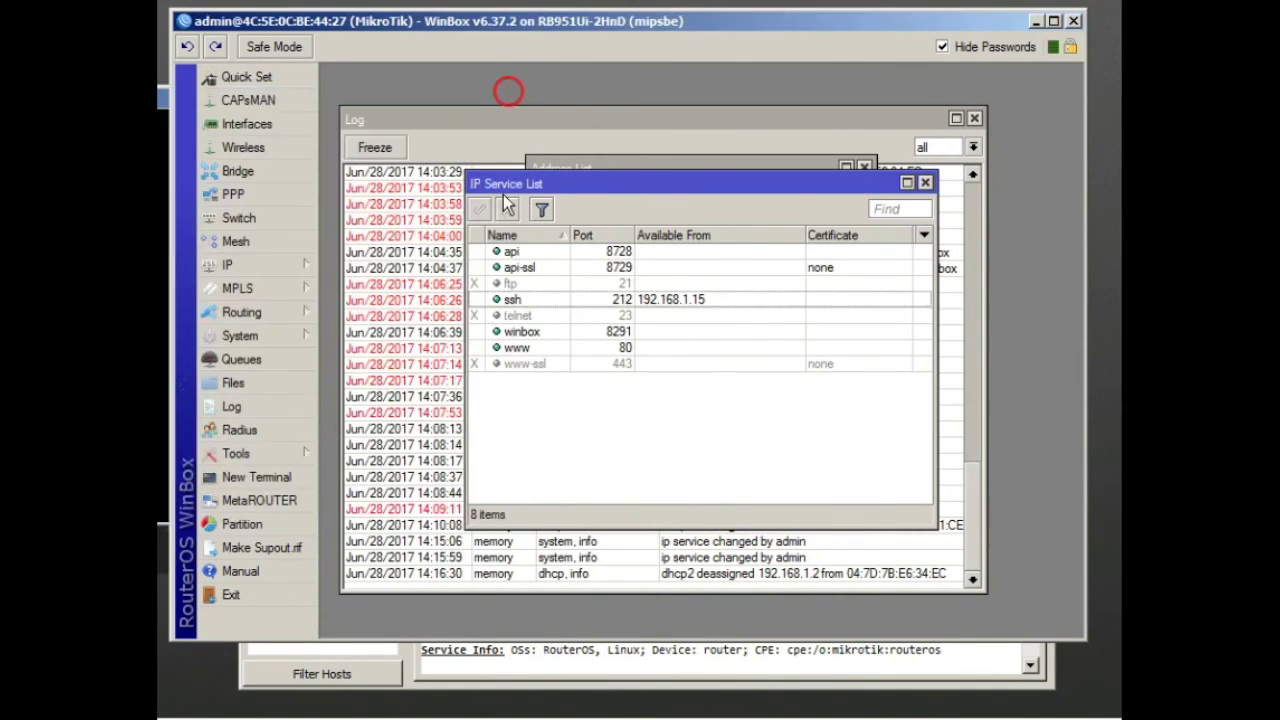
Open an SSH session to 192.168.1.1 on port 212
{"action": "type", "text": "1"}
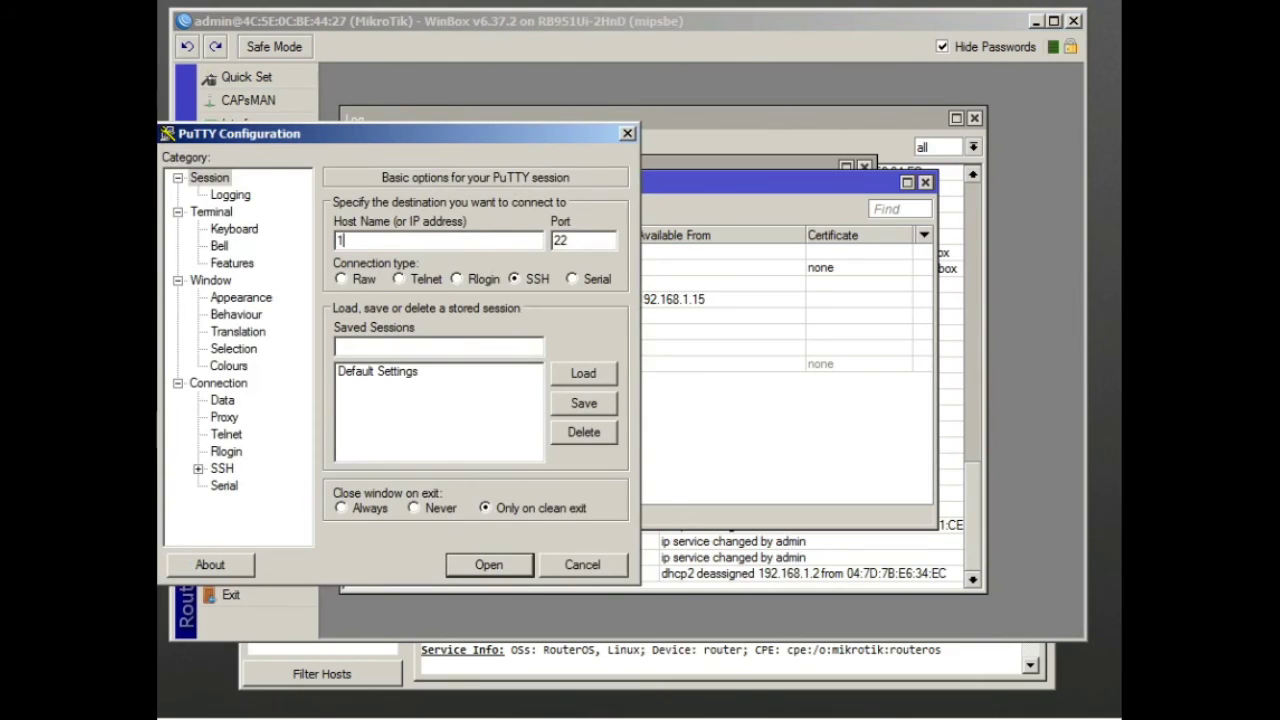
{"action": "type", "text": "92.168.1.11"}
{"action": "key", "text": "BackSpace"}
{"action": "key", "text": "Tab"}
{"action": "type", "text": "212"}
{"action": "left_click", "coordinate": [489, 564]}
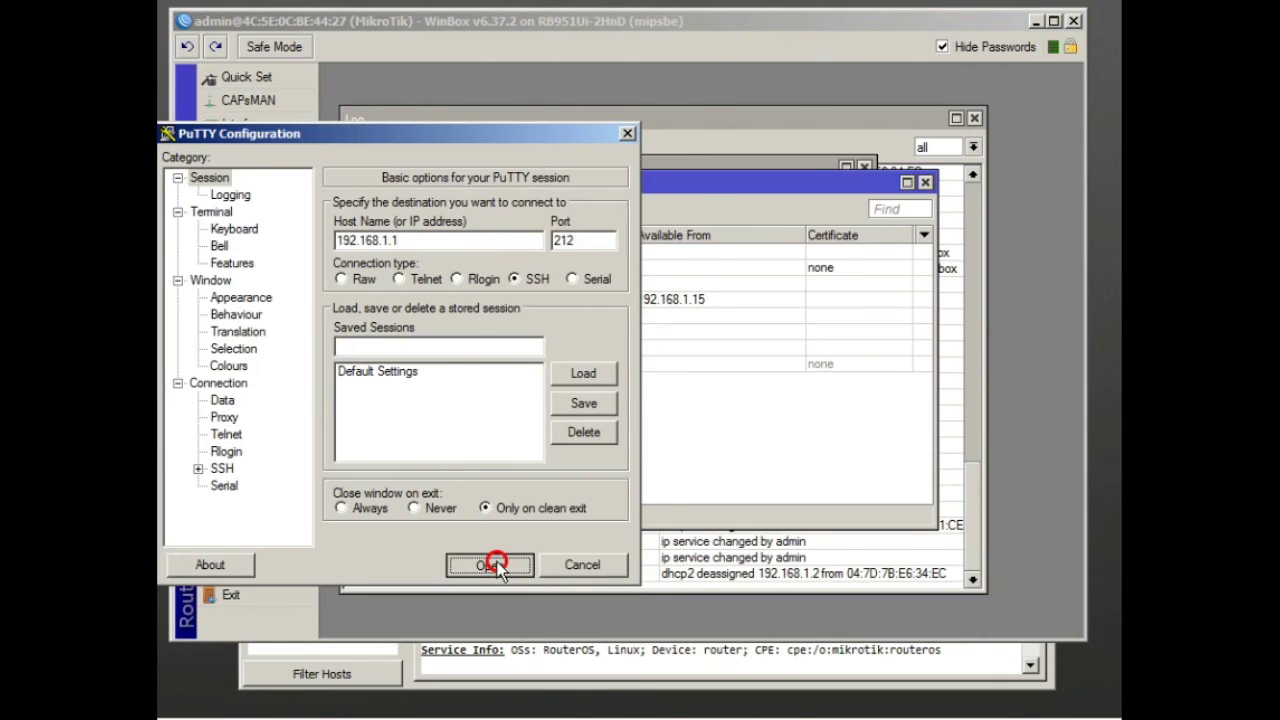
{"action": "mouse_move", "coordinate": [228, 122]}
{"action": "left_mouse_down"}
{"action": "mouse_move", "coordinate": [637, 177]}
{"action": "mouse_move", "coordinate": [685, 95]}
{"action": "left_mouse_up"}
Log in as admin with the password and run 'log print'
{"action": "type", "text": "walid"}
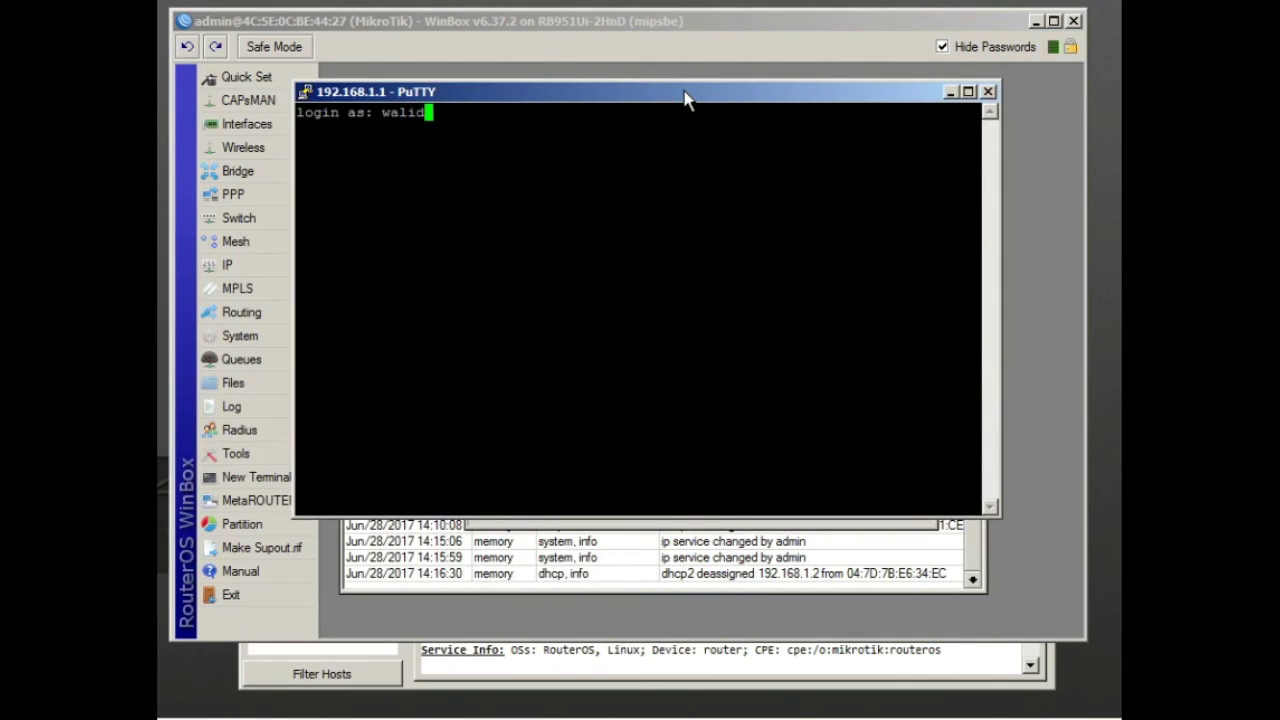
{"action": "key", "text": "BackSpace"}
{"action": "key", "text": "BackSpace"}
{"action": "key", "text": "BackSpace"}
{"action": "key", "text": "BackSpace"}
{"action": "key", "text": "BackSpace"}
{"action": "type", "text": "admin"}
{"action": "key", "text": "Return"}
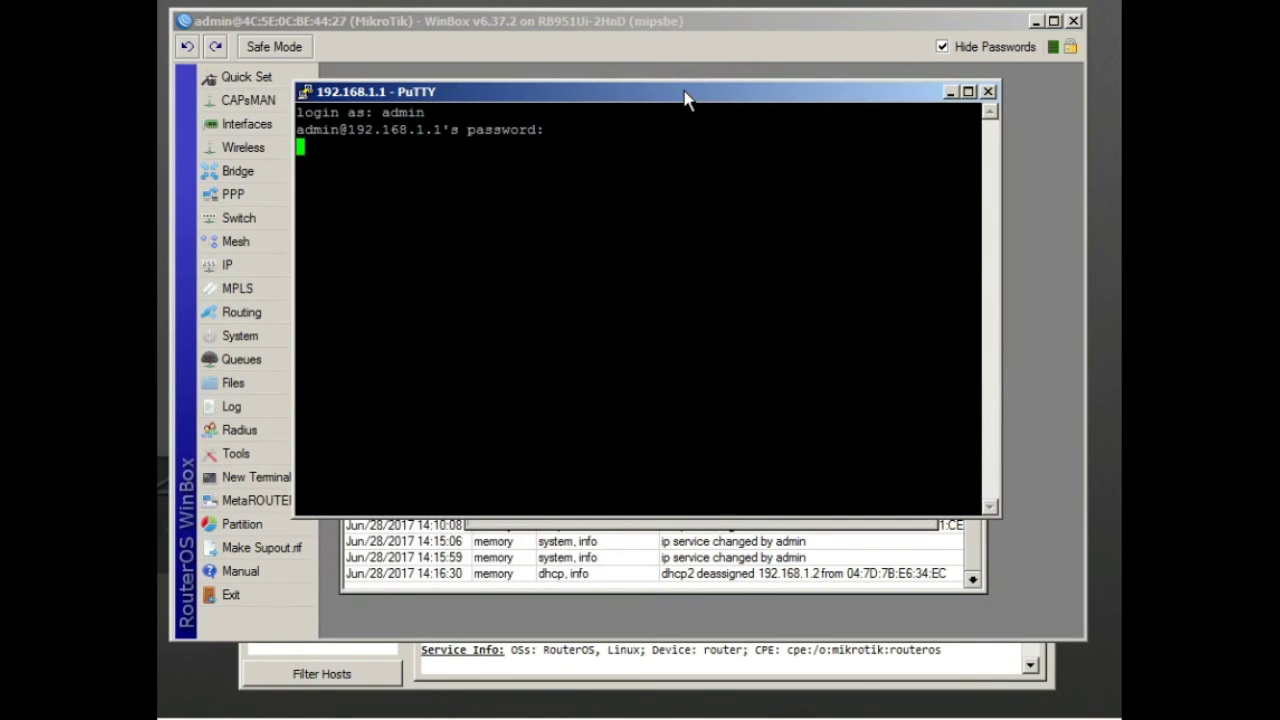
{"action": "key", "text": "Return"}
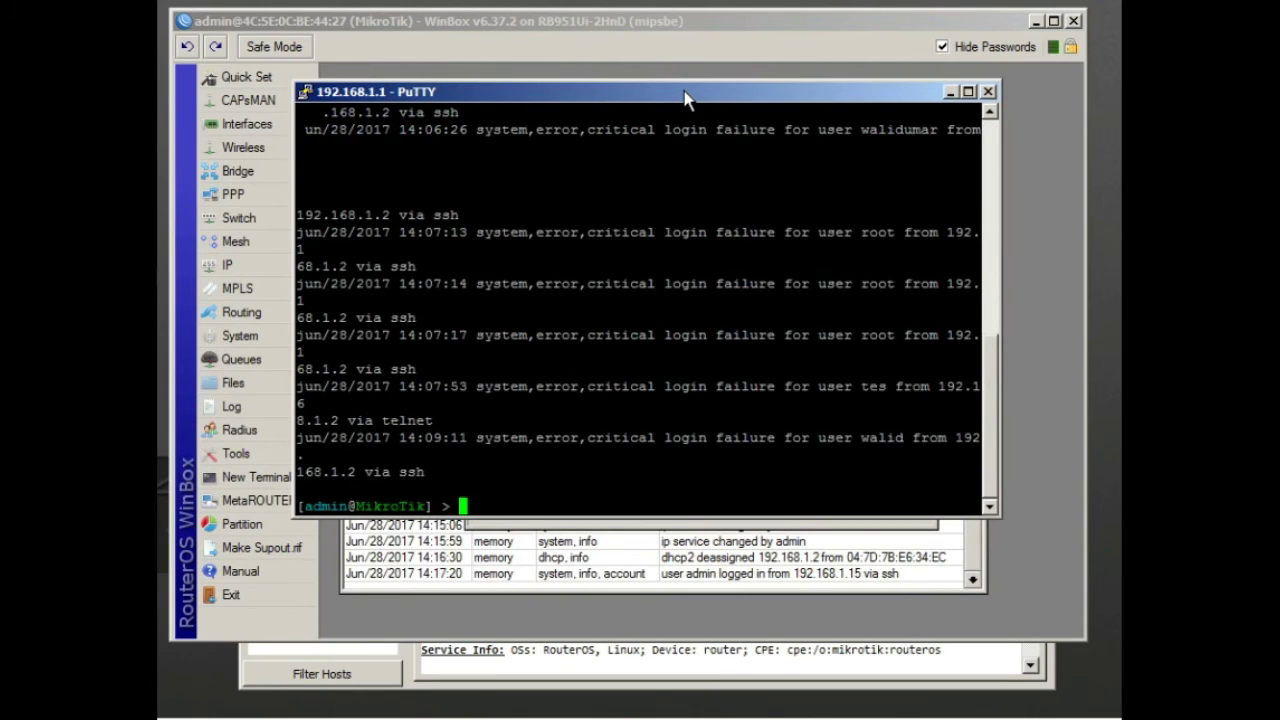
{"action": "type", "text": "log print"}
{"action": "key", "text": "Return"}
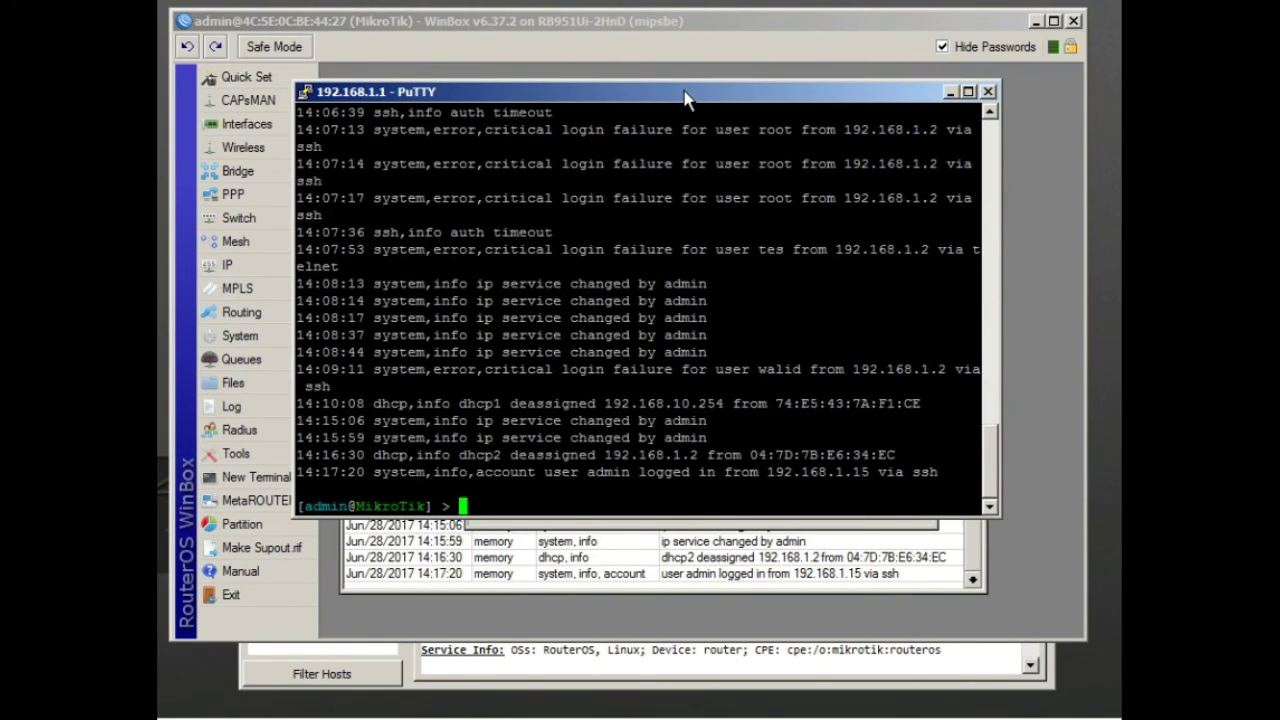
{"action": "left_click", "coordinate": [675, 525]}
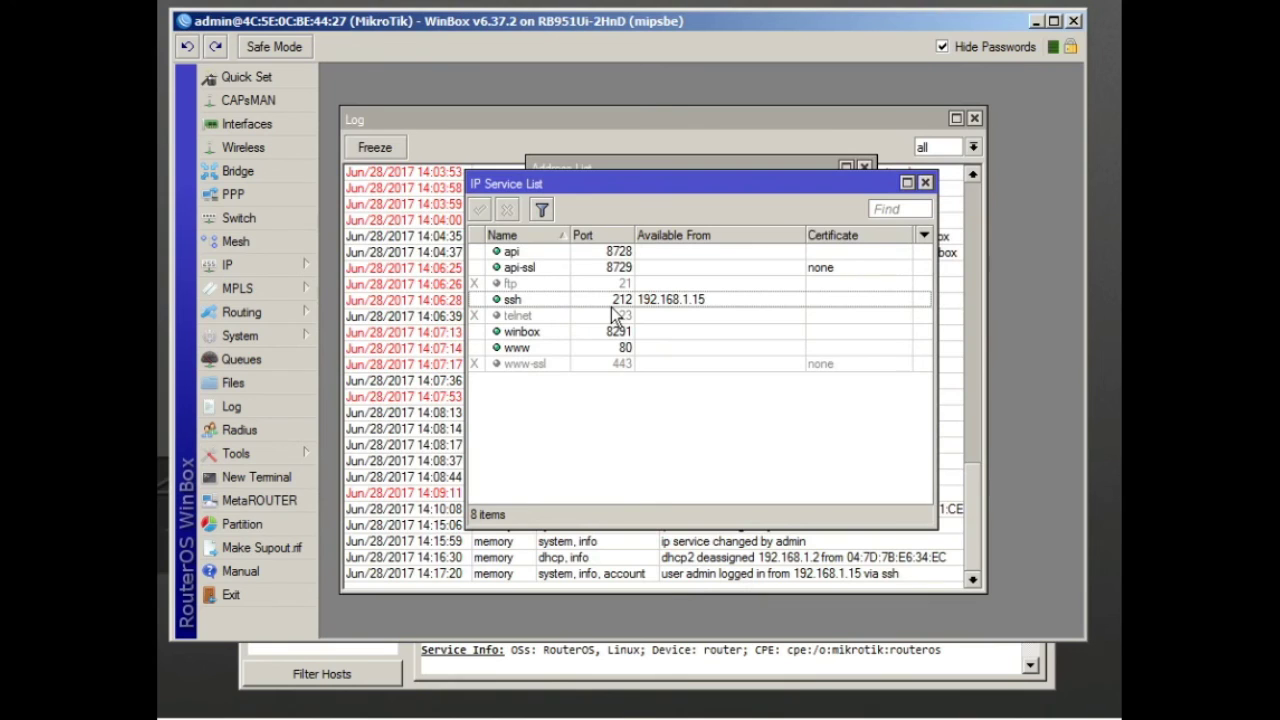
Open IP > Firewall and show the Filter Rules
{"action": "left_click_drag", "start_coordinate": [538, 192], "coordinate": [667, 283]}
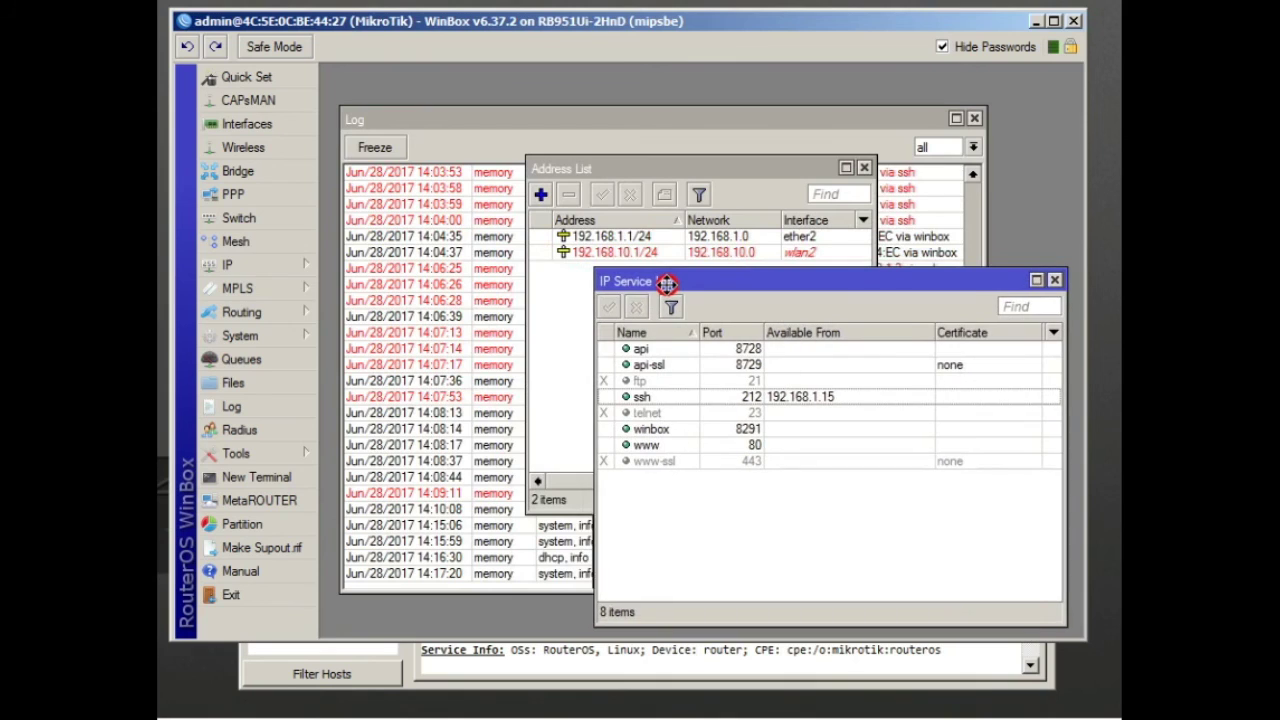
{"action": "left_click", "coordinate": [232, 266]}
{"action": "left_click", "coordinate": [376, 355]}
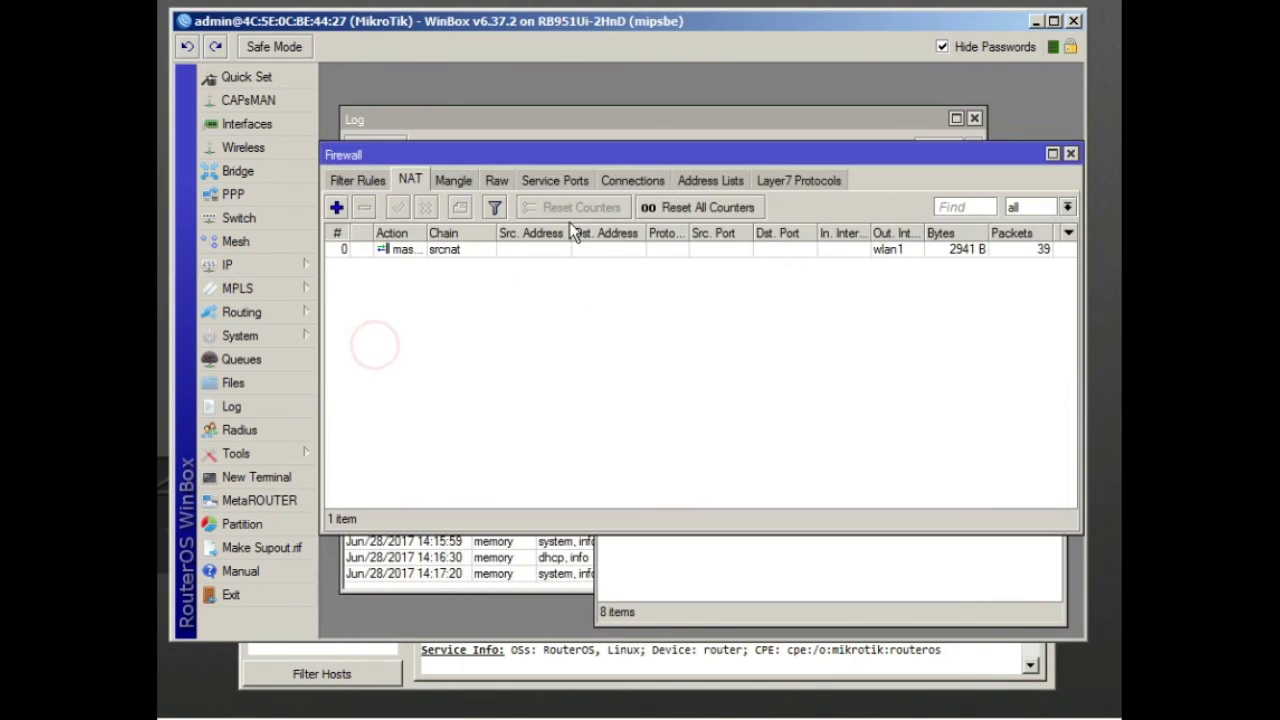
{"action": "left_click", "coordinate": [360, 184]}
{"action": "left_click_drag", "start_coordinate": [430, 158], "coordinate": [429, 82]}
Compare the ssh and telnet service entries against the firewall filter rules
{"action": "left_click", "coordinate": [698, 555]}
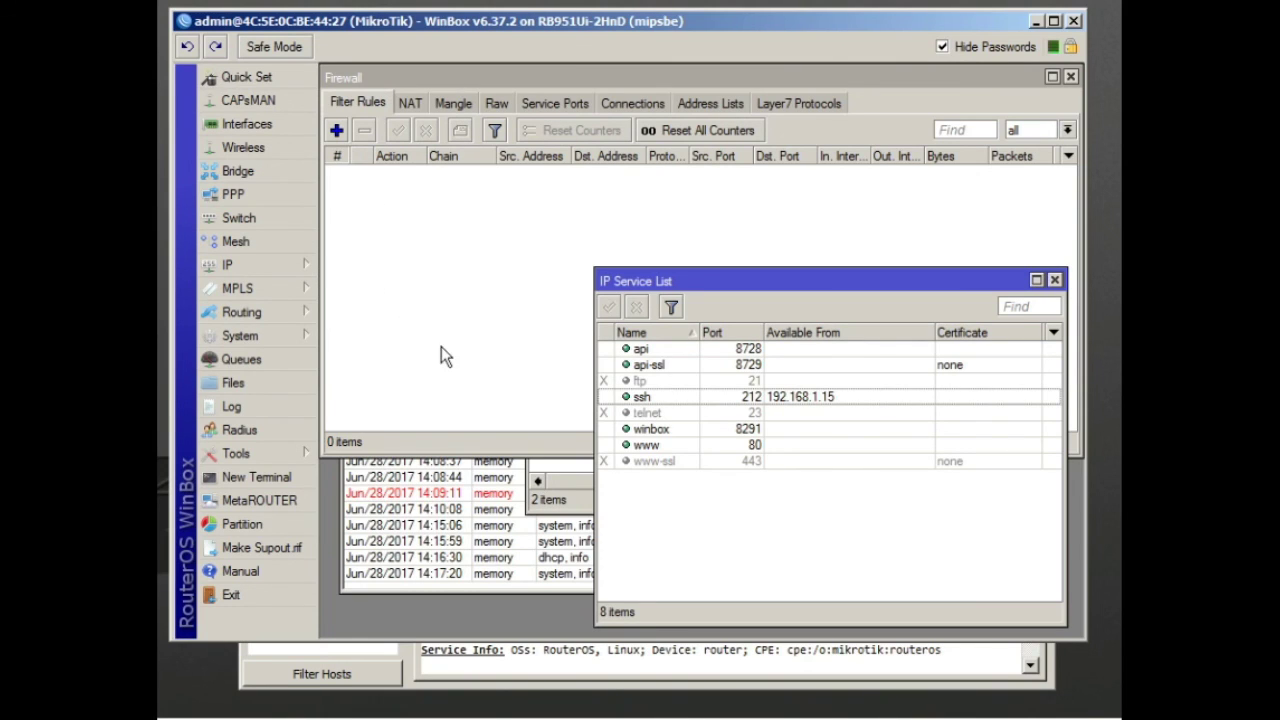
{"action": "left_click", "coordinate": [454, 281]}
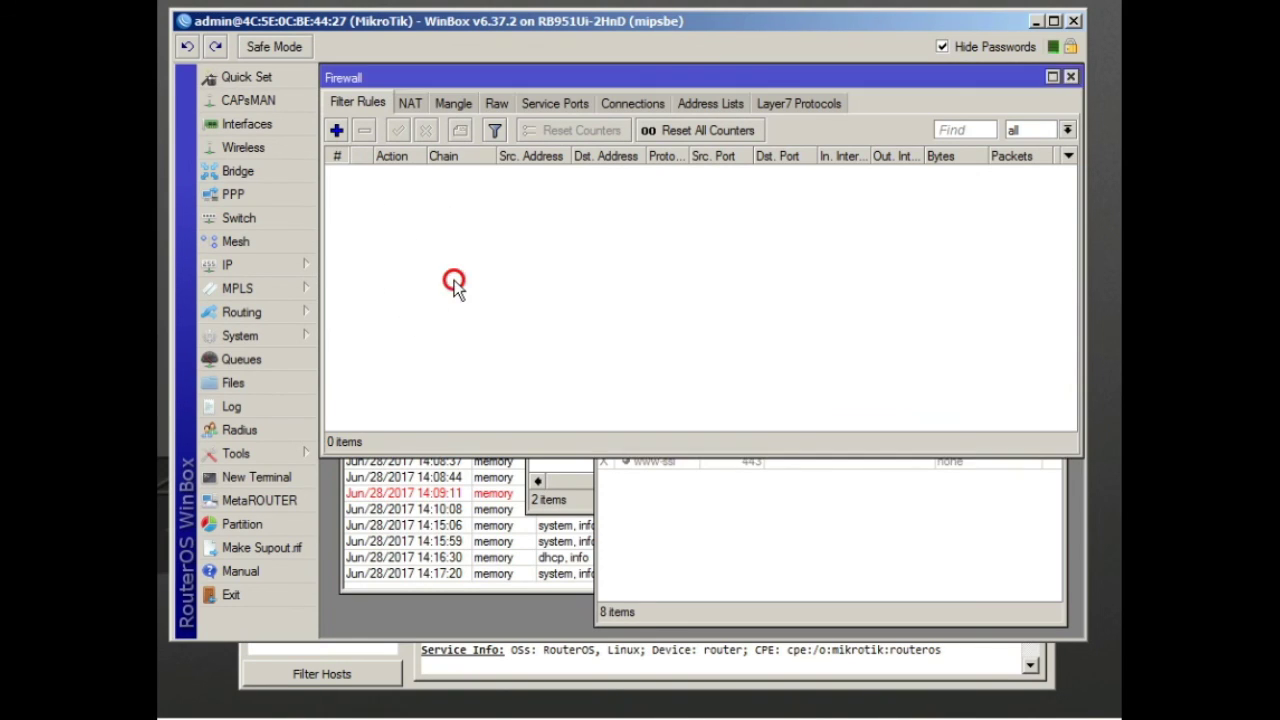
{"action": "left_click", "coordinate": [695, 508]}
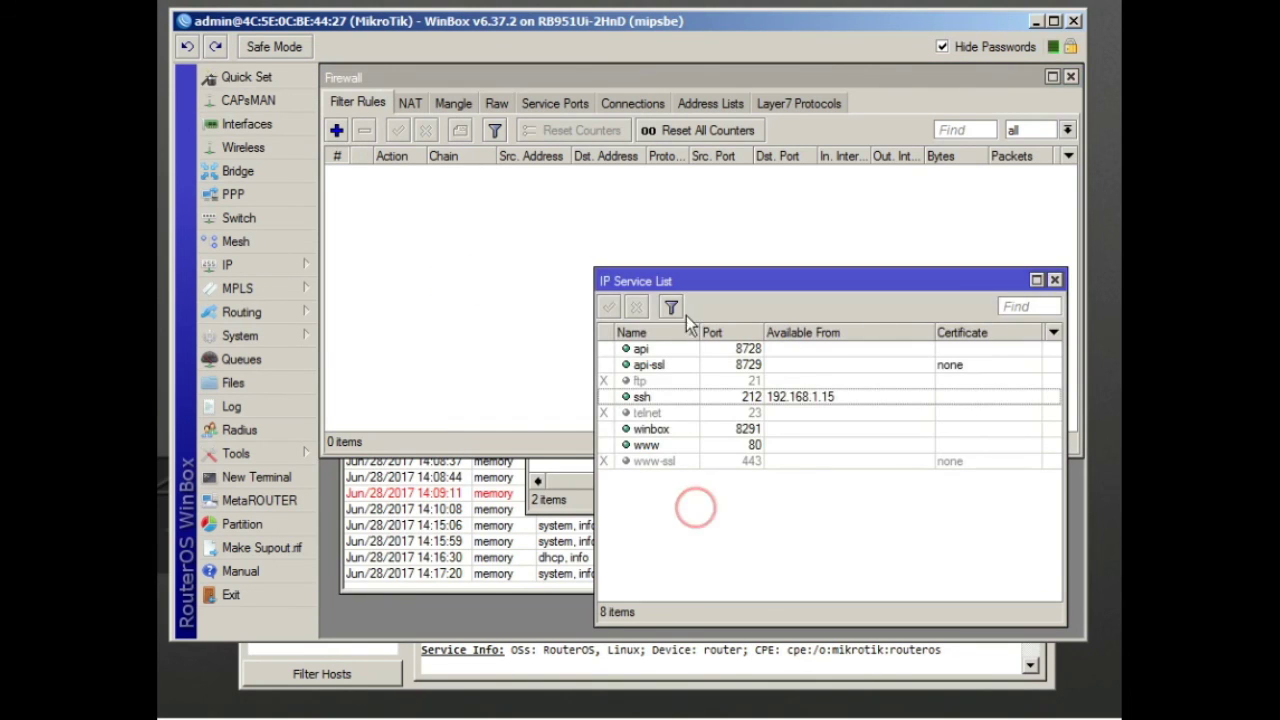
{"action": "left_click_drag", "start_coordinate": [690, 285], "coordinate": [678, 445]}
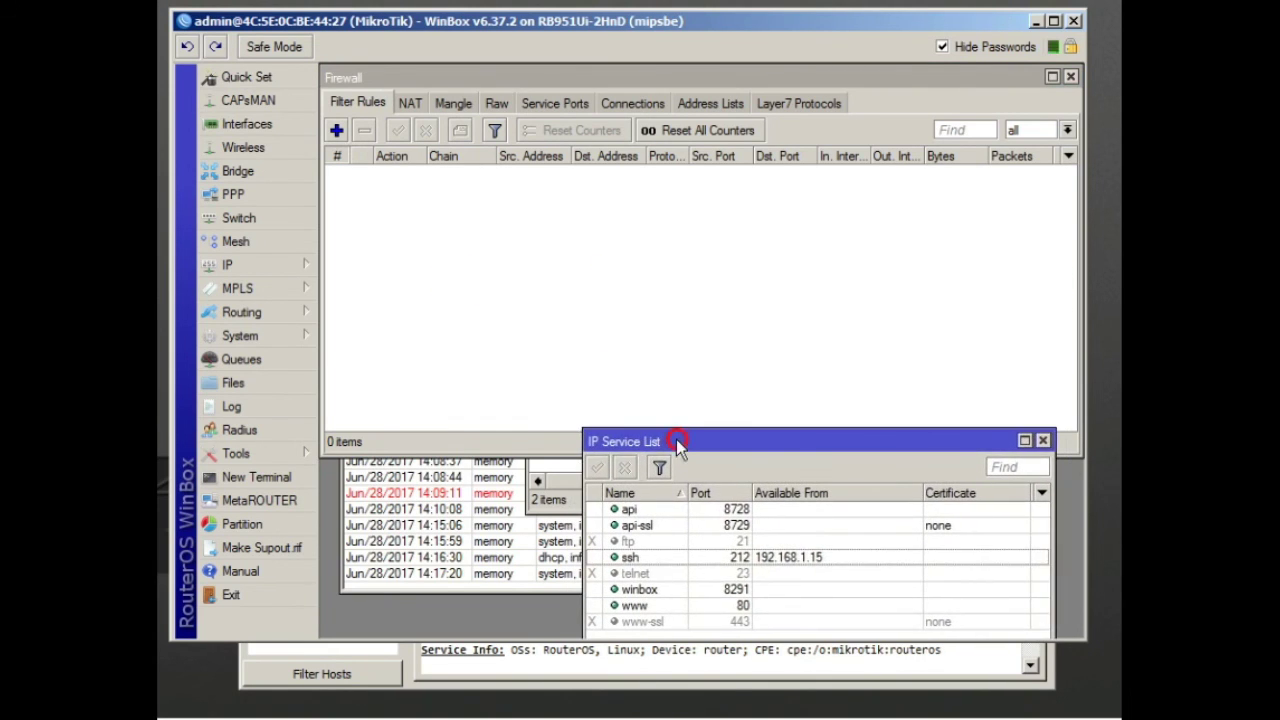
{"action": "left_click", "coordinate": [630, 372]}
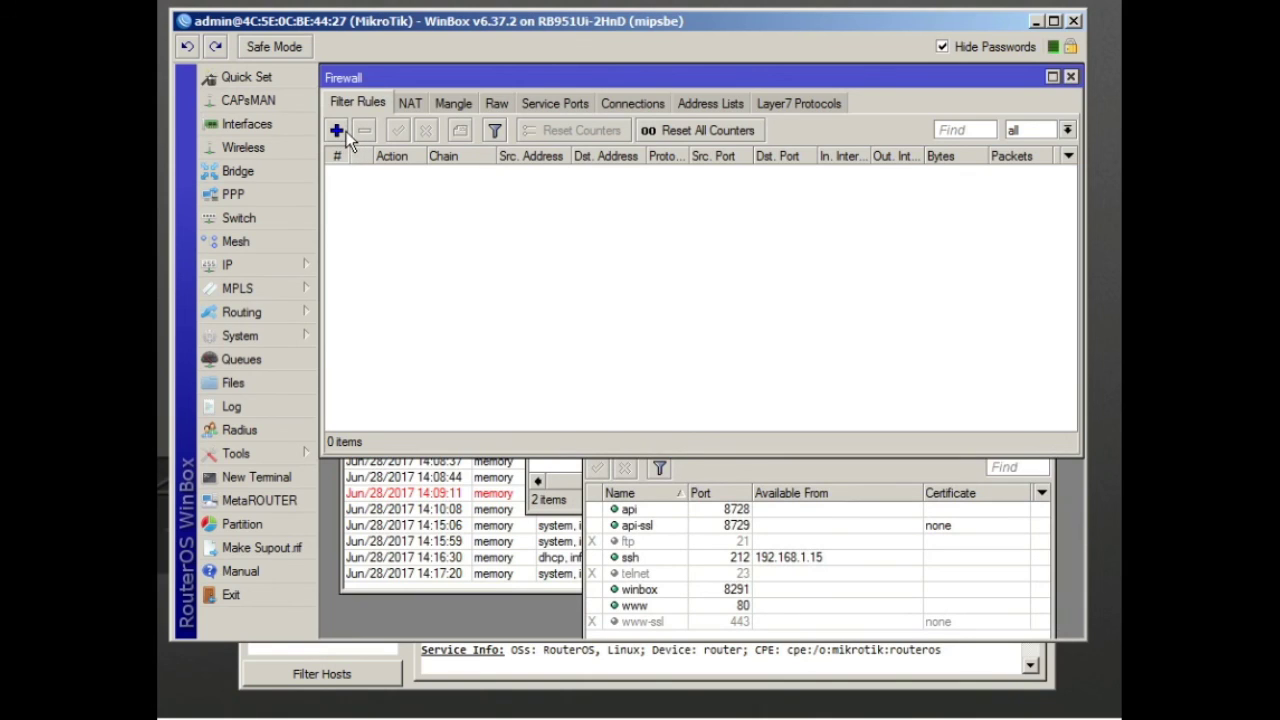
{"action": "left_click", "coordinate": [718, 557]}
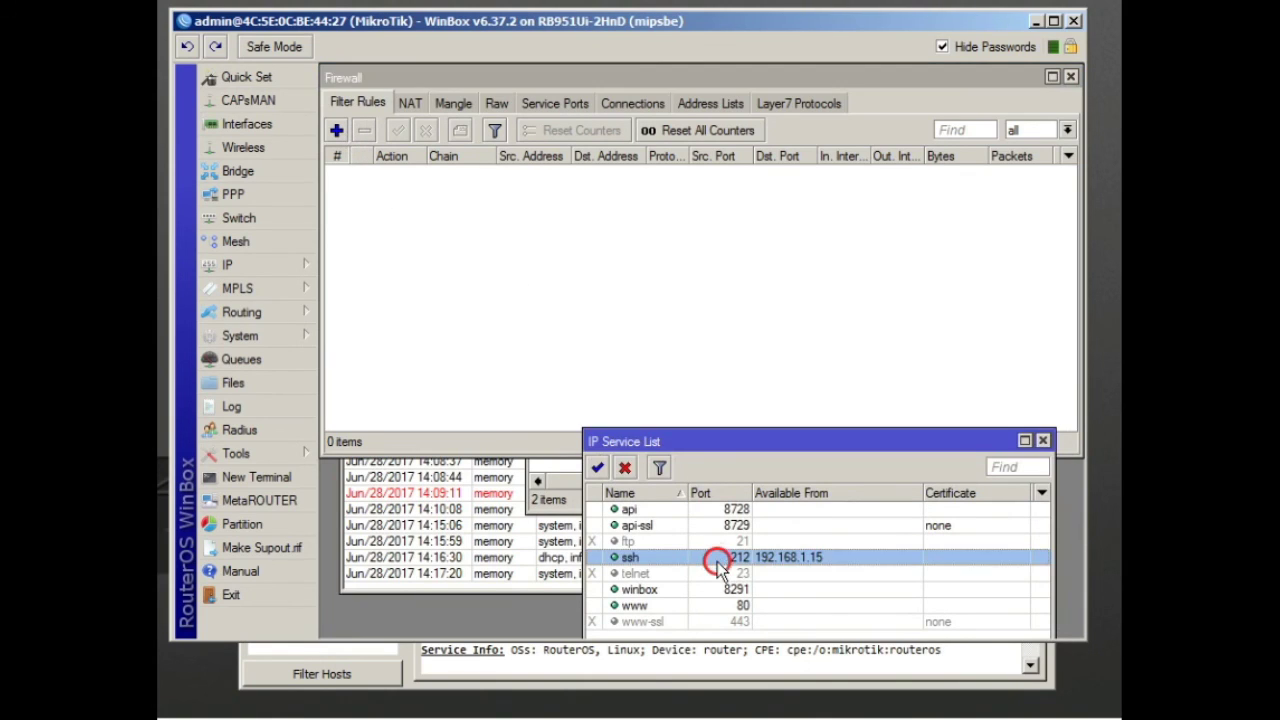
{"action": "left_click", "coordinate": [652, 571]}
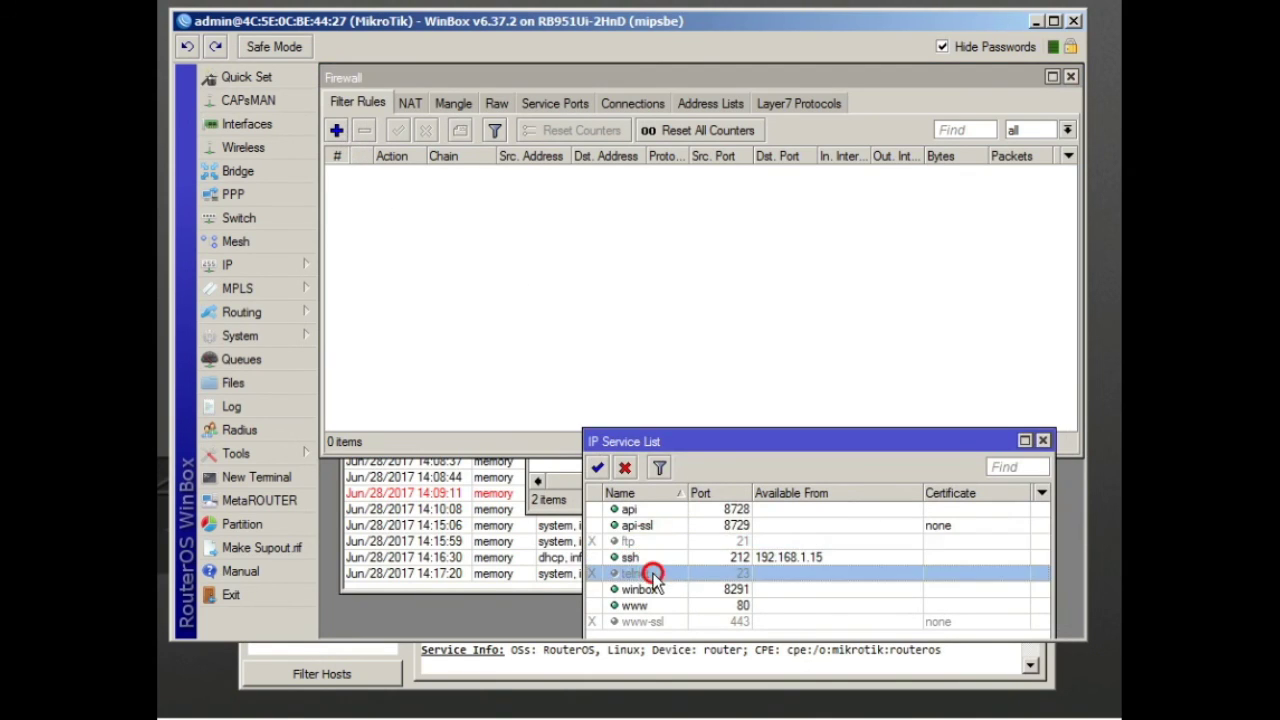
{"action": "left_click", "coordinate": [506, 334]}
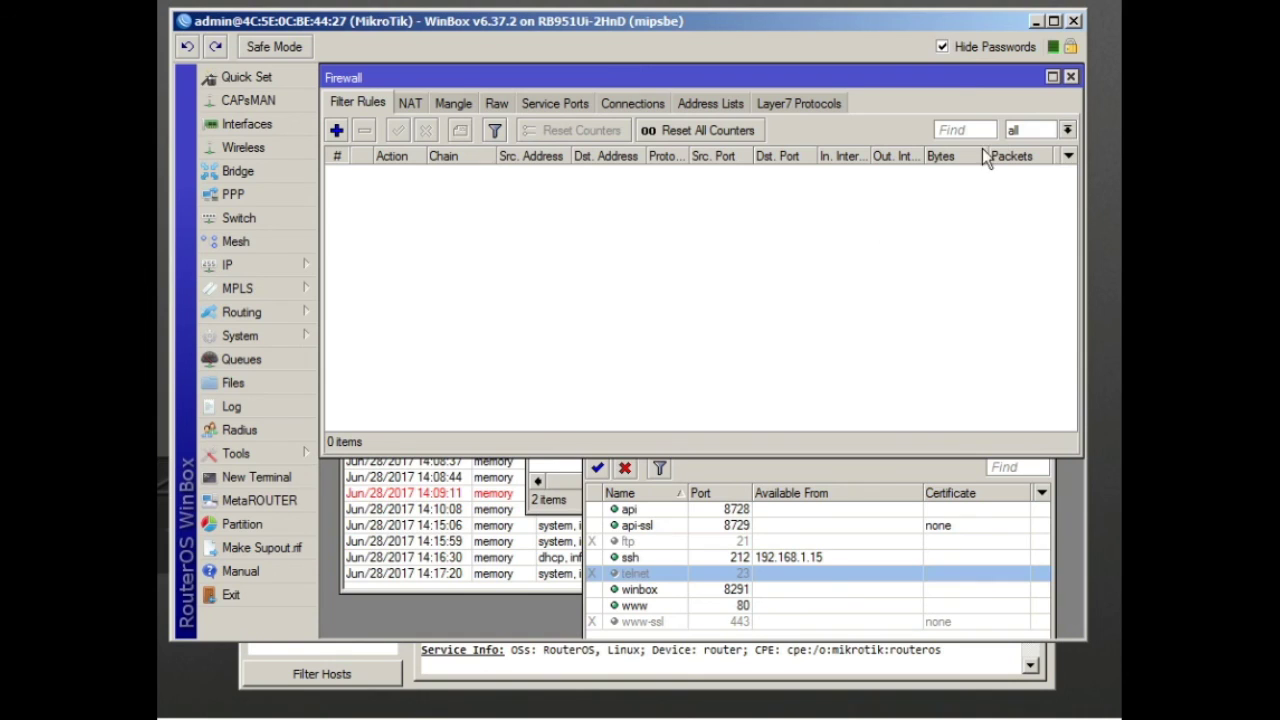
Close the Firewall, IP Service List and Address List, and maximize the Log window
{"action": "left_click", "coordinate": [1070, 77]}
{"action": "left_click", "coordinate": [1044, 437]}
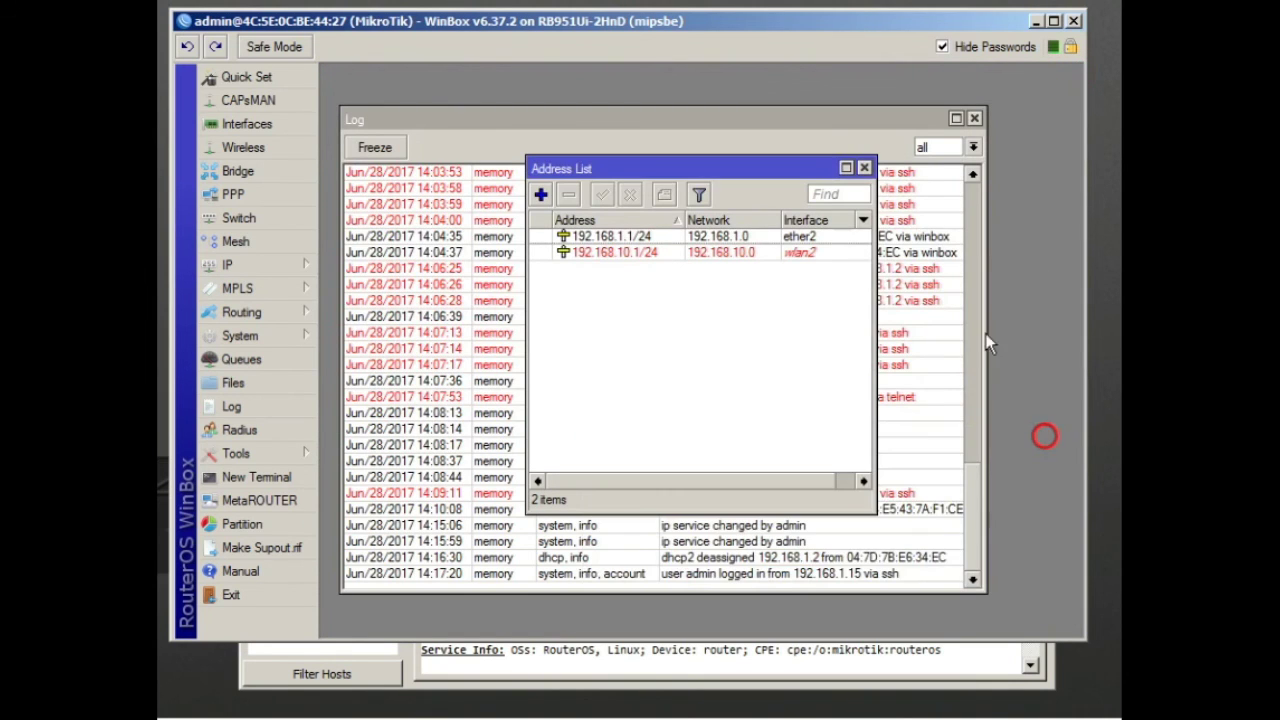
{"action": "left_click", "coordinate": [864, 167]}
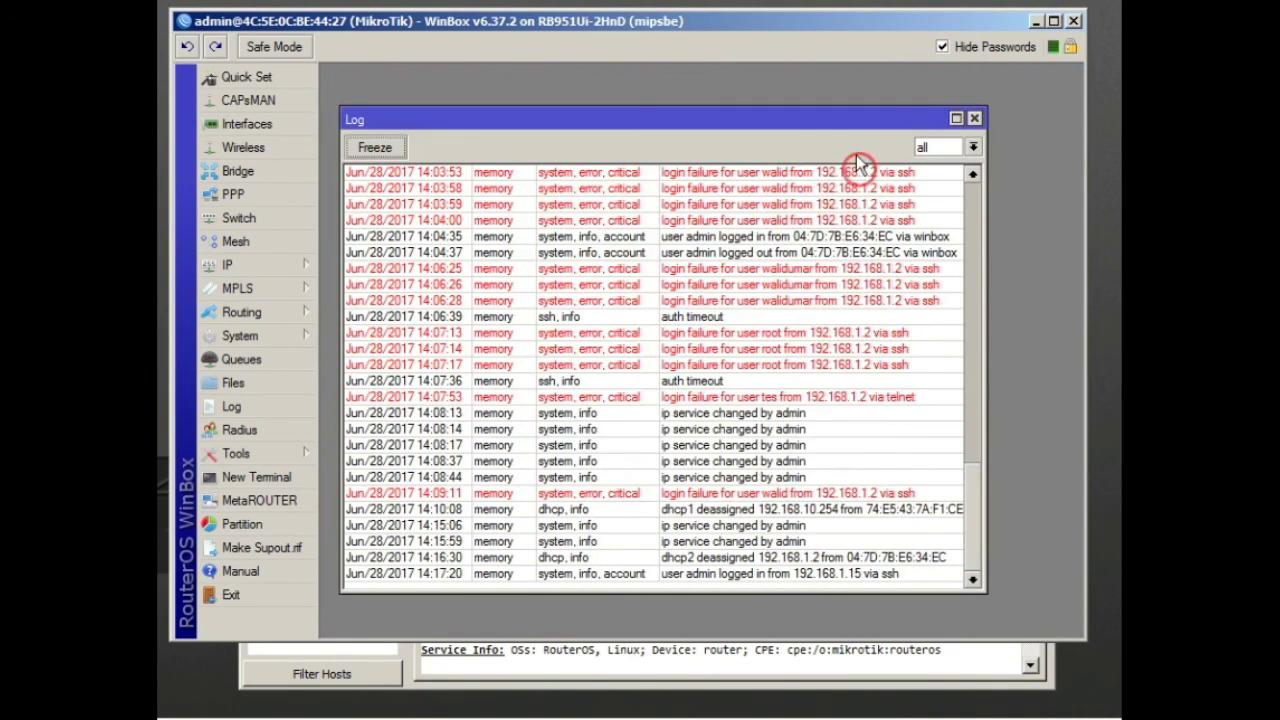
{"action": "left_click", "coordinate": [956, 118]}
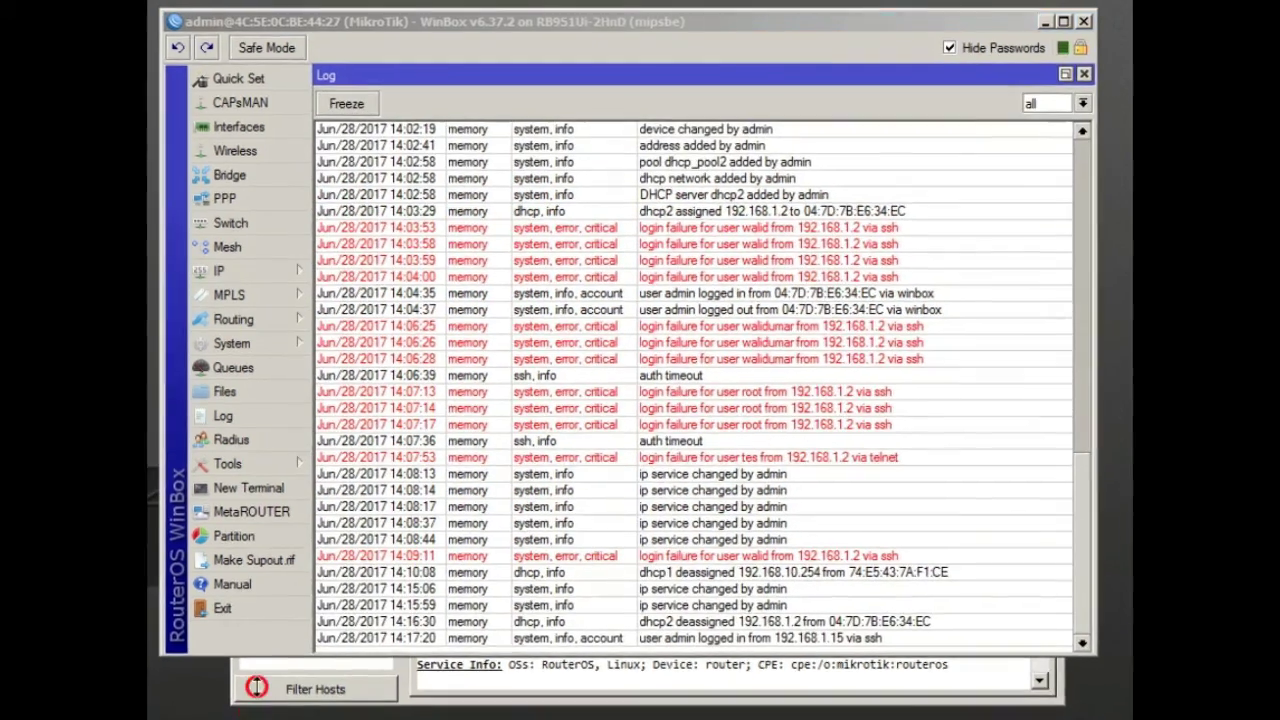
{"action": "left_click", "coordinate": [262, 660]}
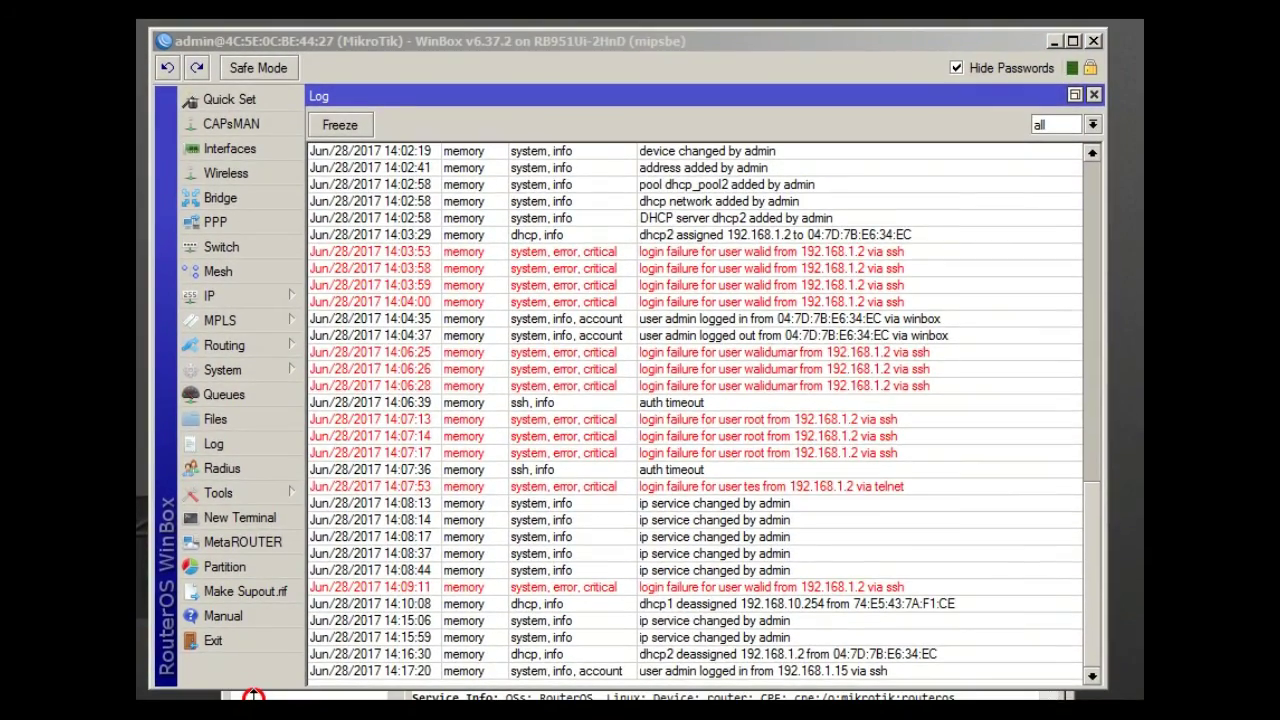
{"action": "left_click", "coordinate": [1134, 330]}
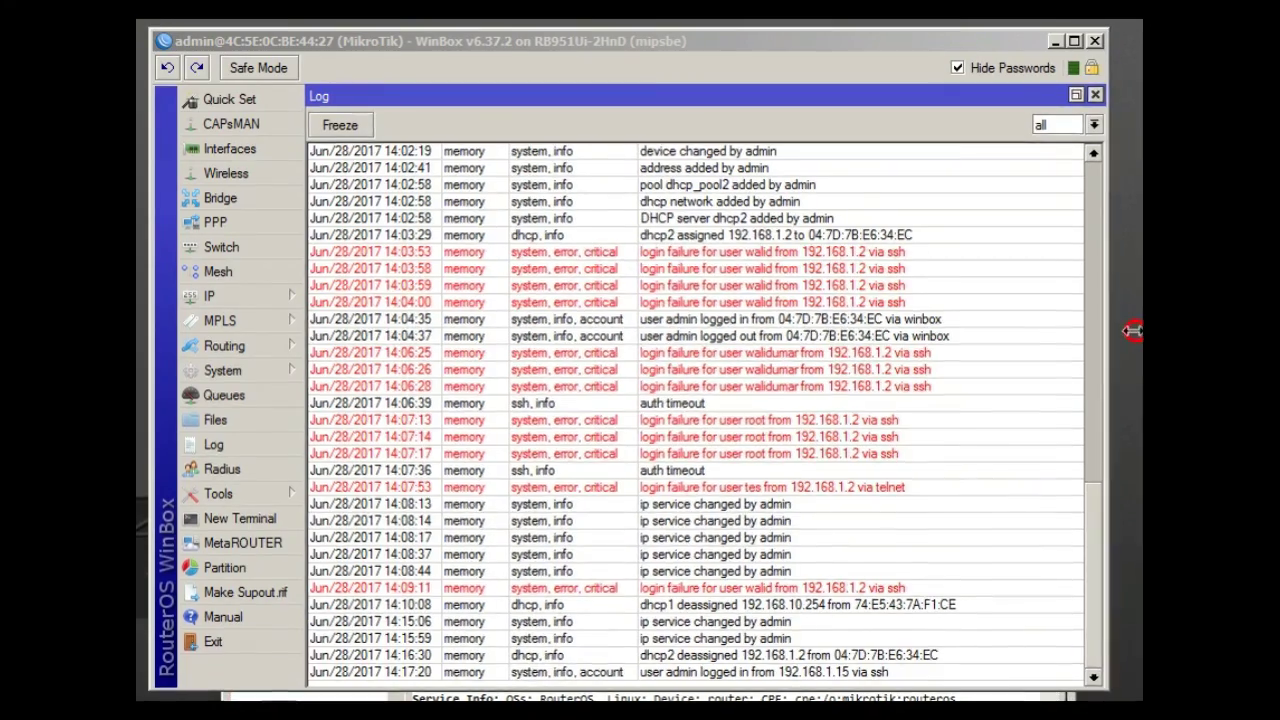